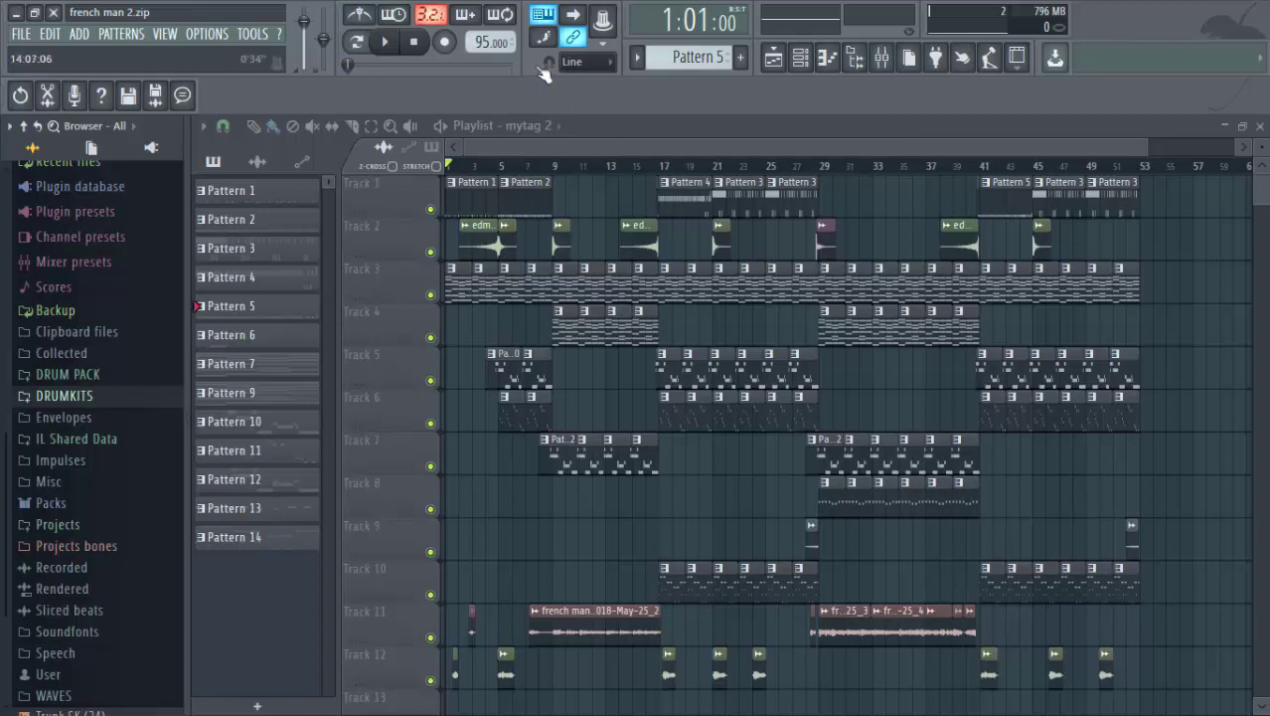
Play the whole arrangement through to the end while nudging the Track 12 audio clip near bar 46 slightly earlier.
click(389, 47)
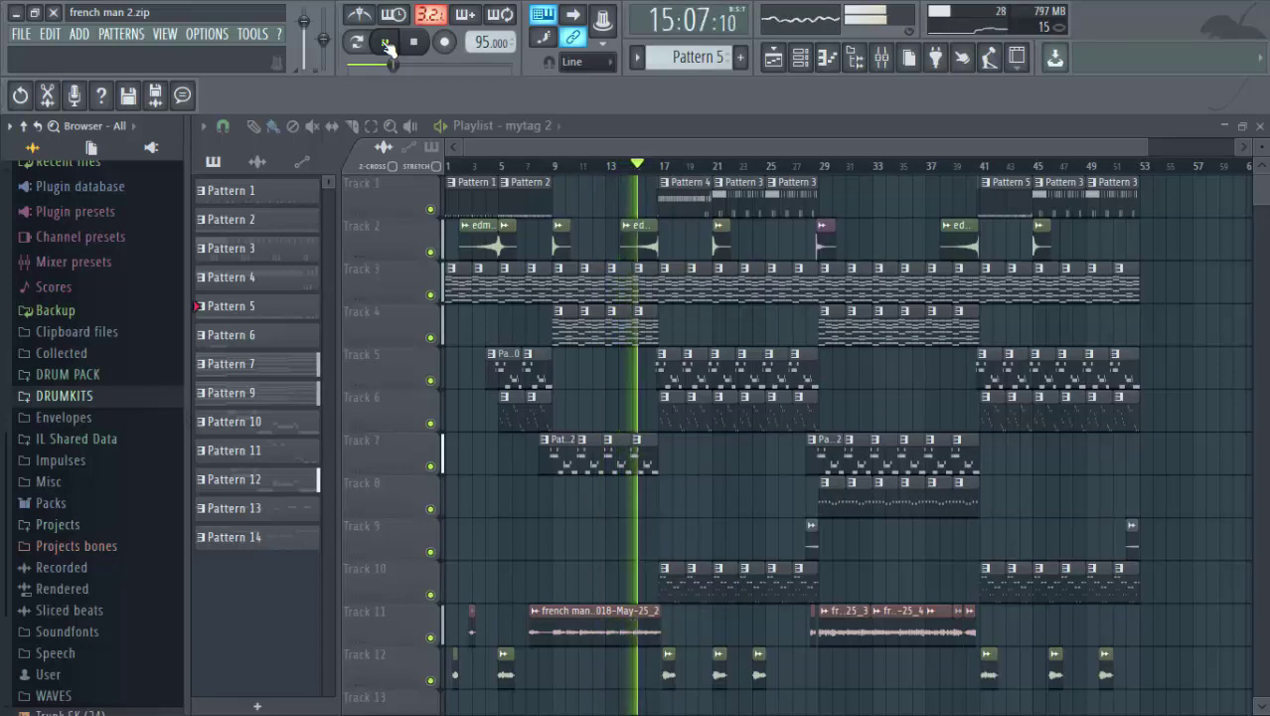
key(XF86AudioRaiseVolume)
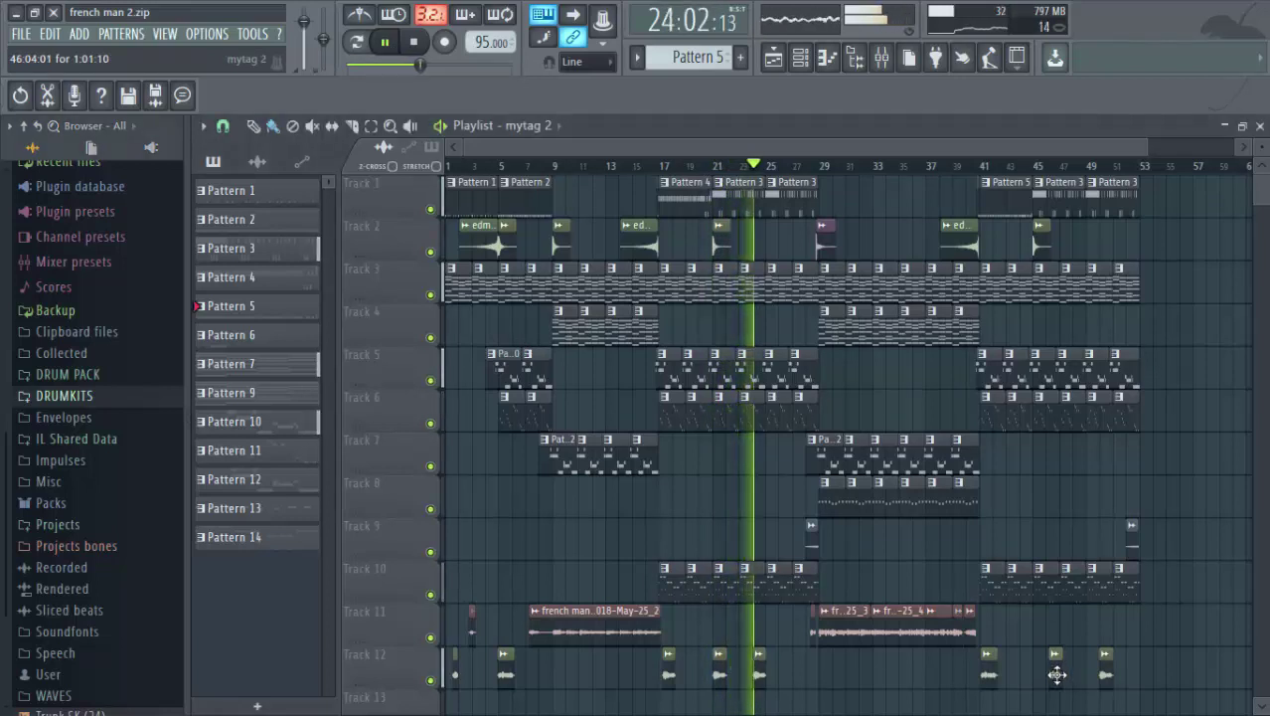
drag(1056, 675, 1053, 676)
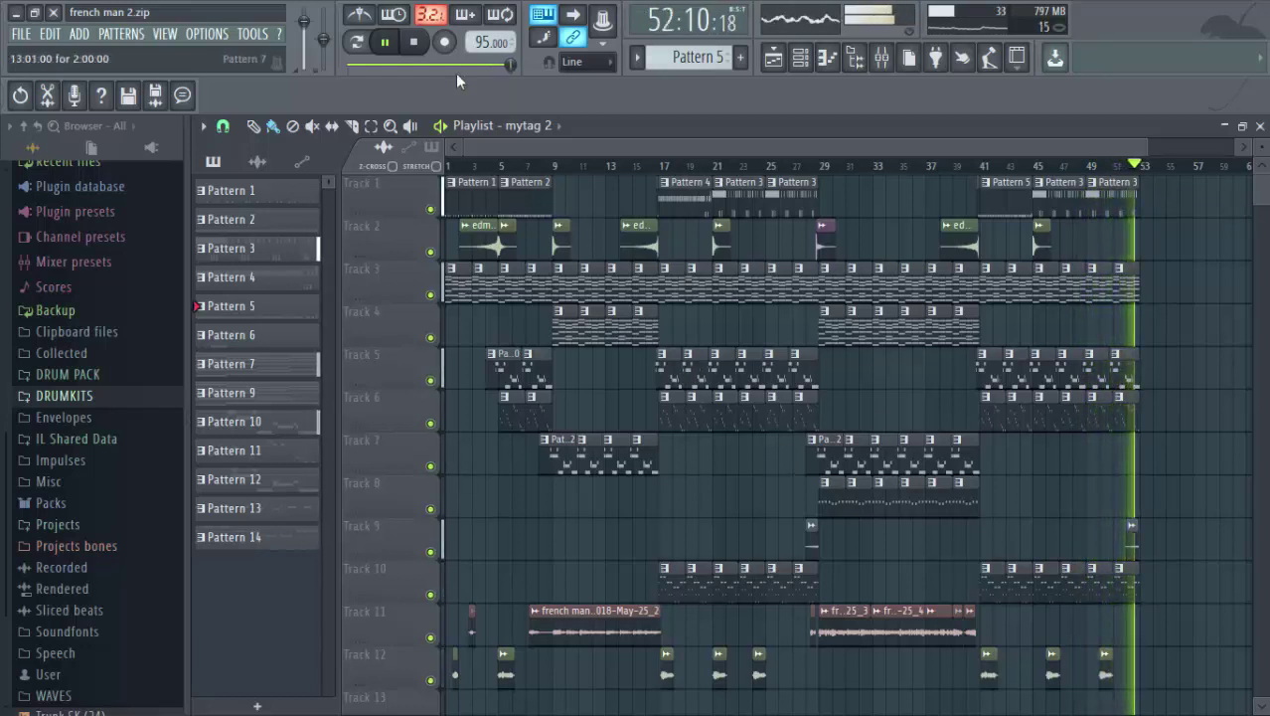
click(416, 42)
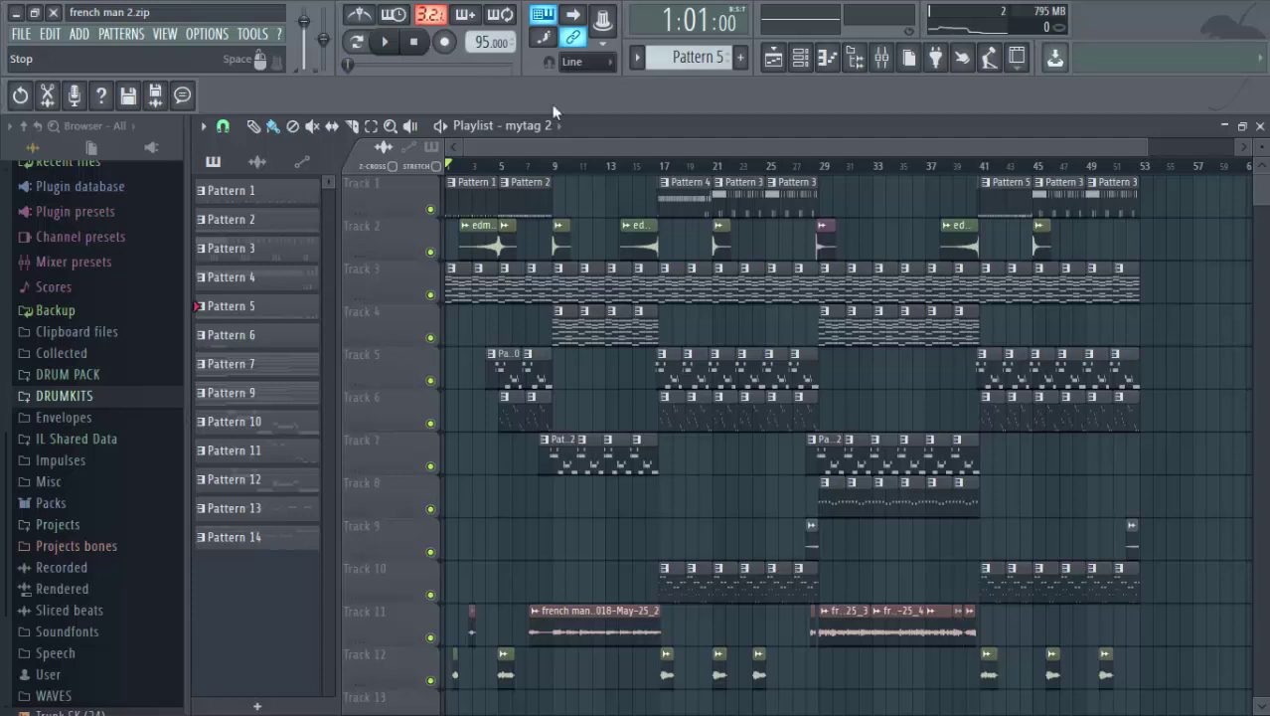
Select Pattern 1 and start playing it in pattern mode.
scroll(1196, 264, down, 8)
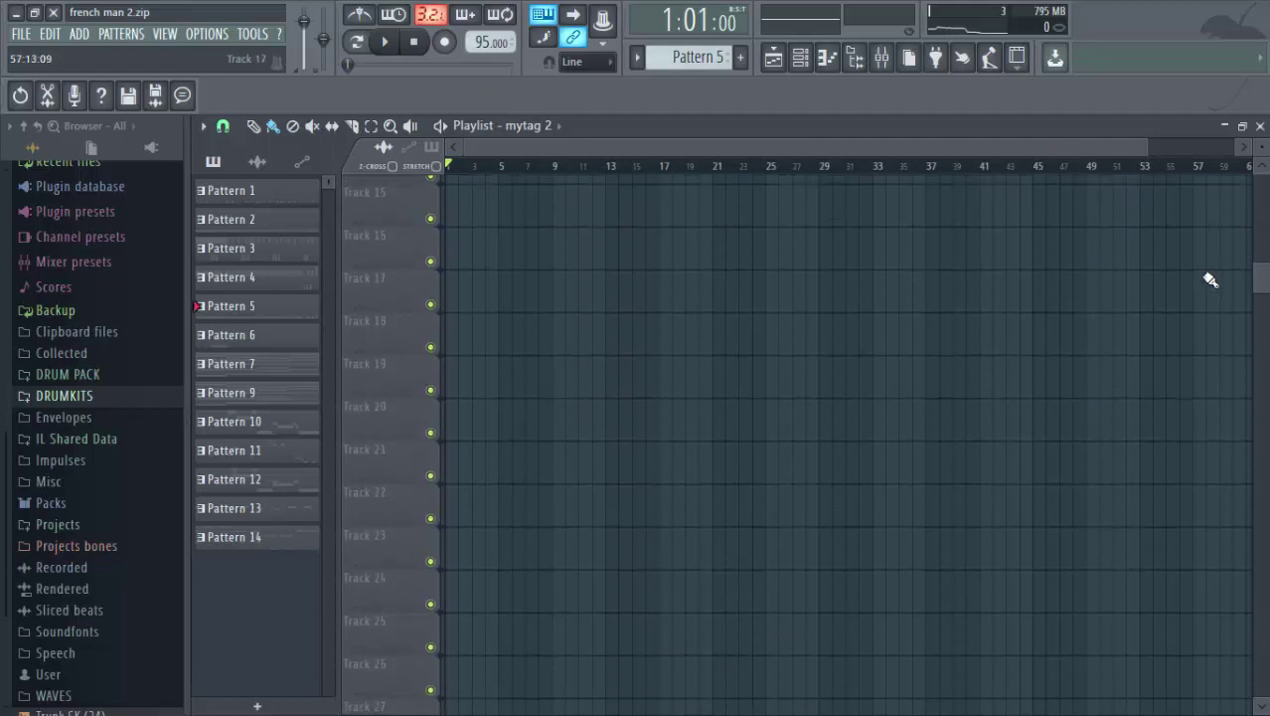
scroll(1214, 278, up, 8)
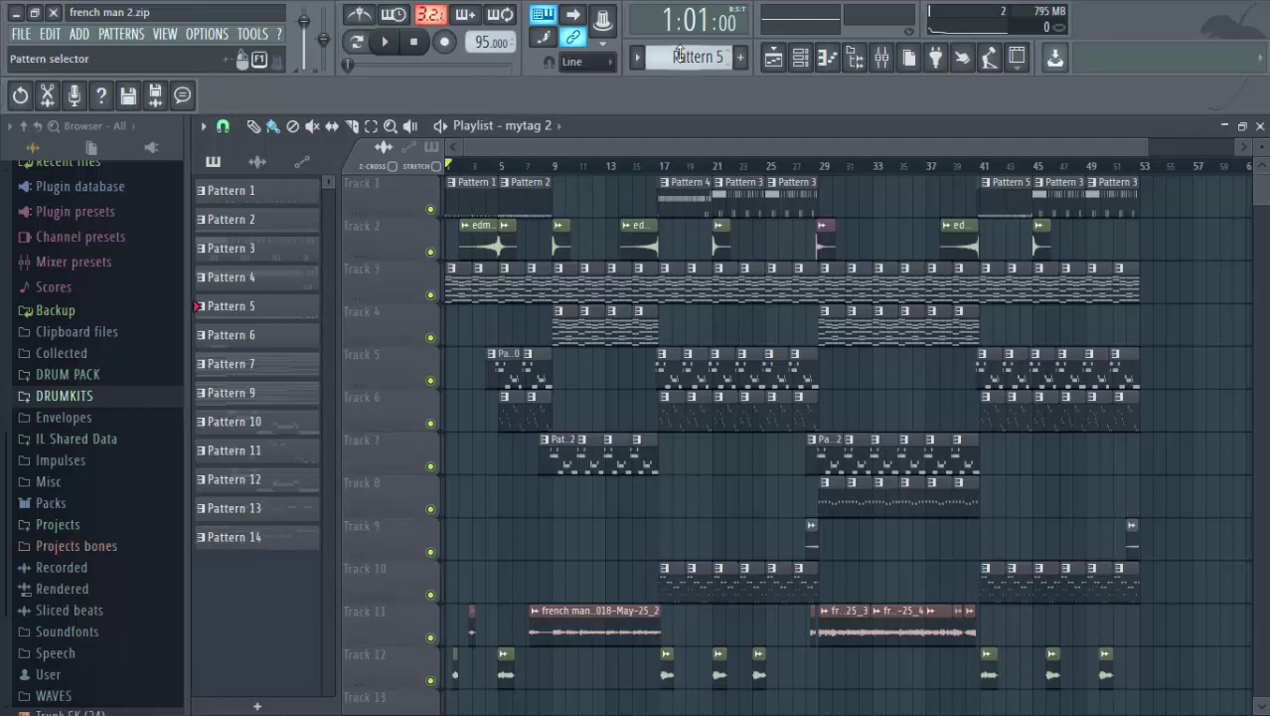
scroll(681, 55, up, 2)
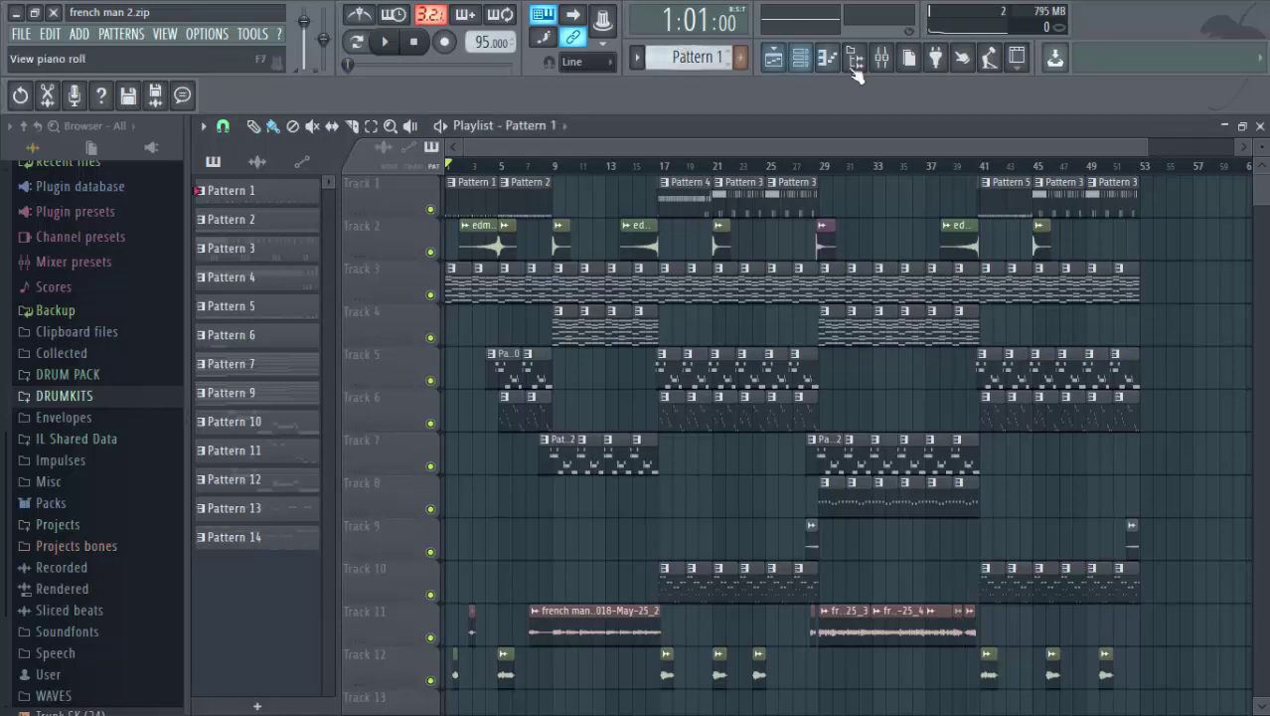
click(359, 42)
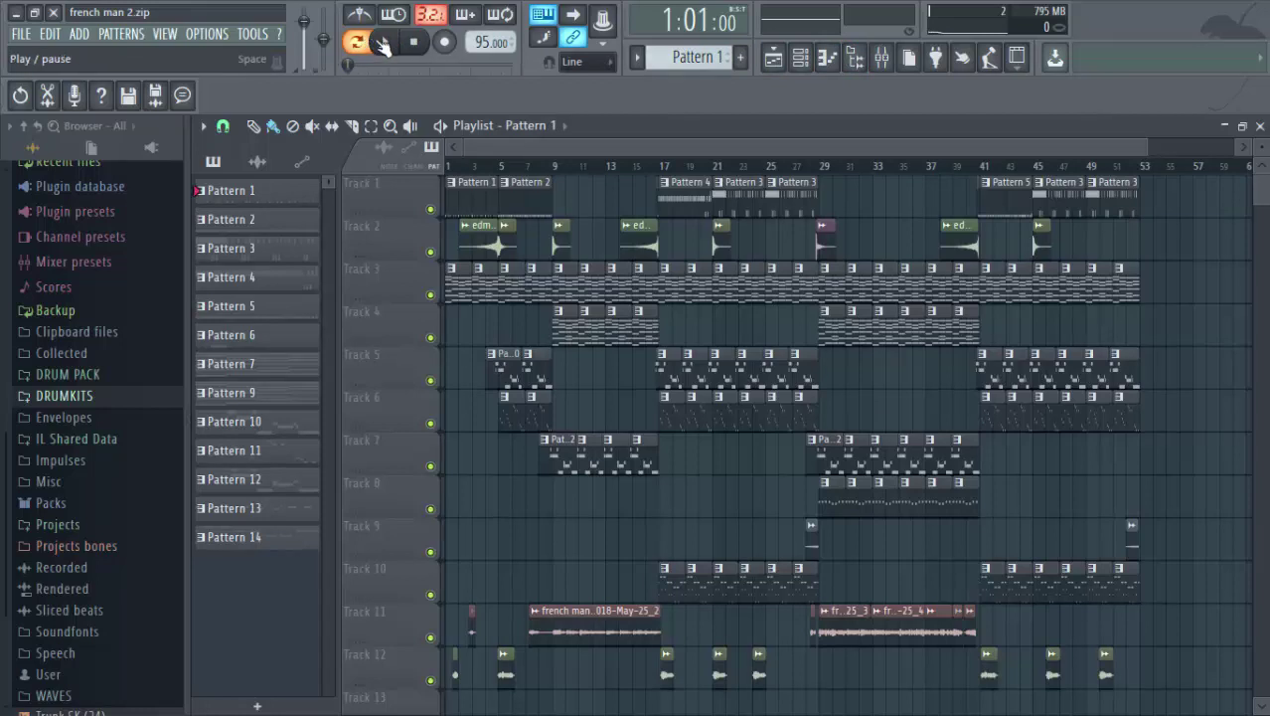
click(386, 41)
Show the channel rack, widen it to reveal more of Pattern 1's steps, and stop playback after reviewing its channels.
click(799, 60)
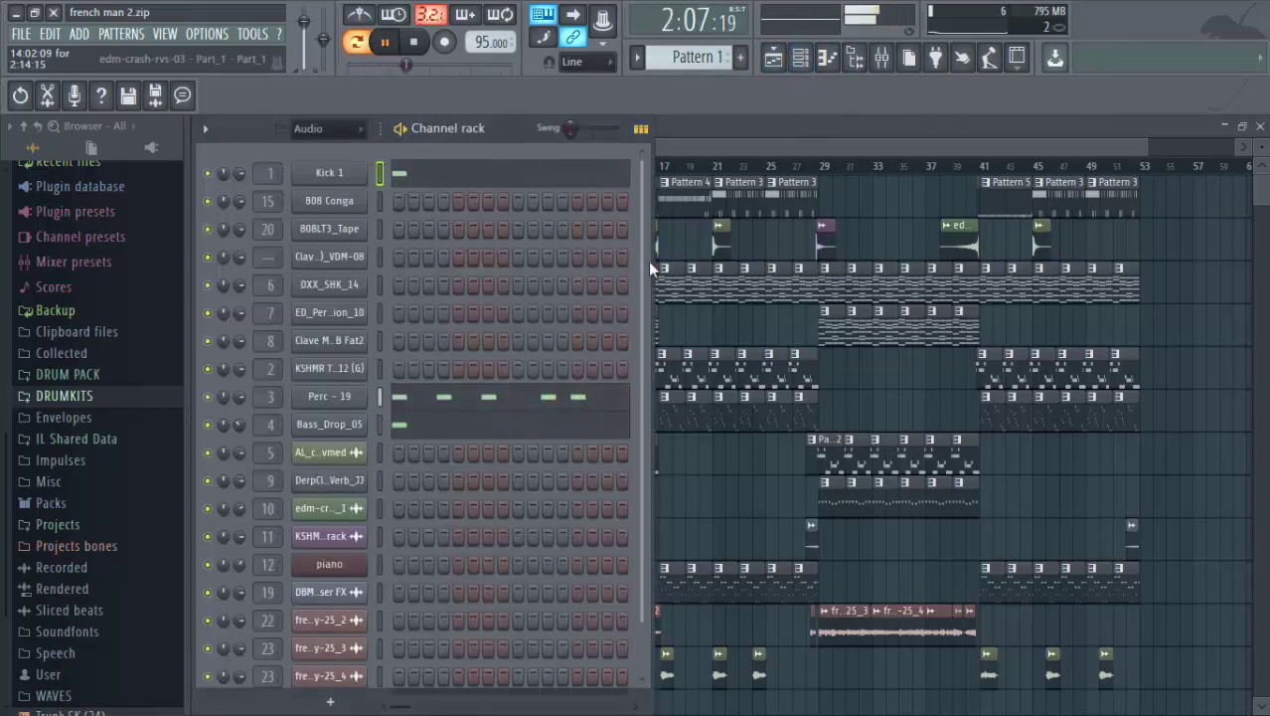
click(696, 261)
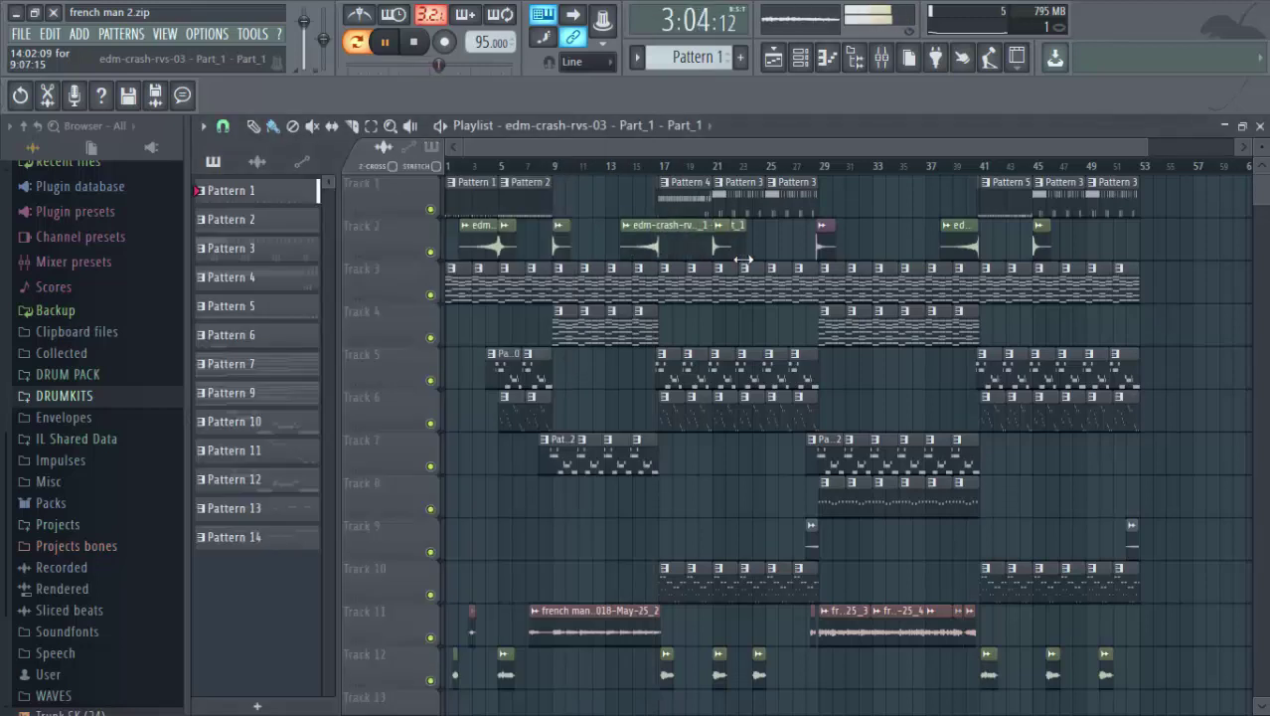
key(ctrl+z)
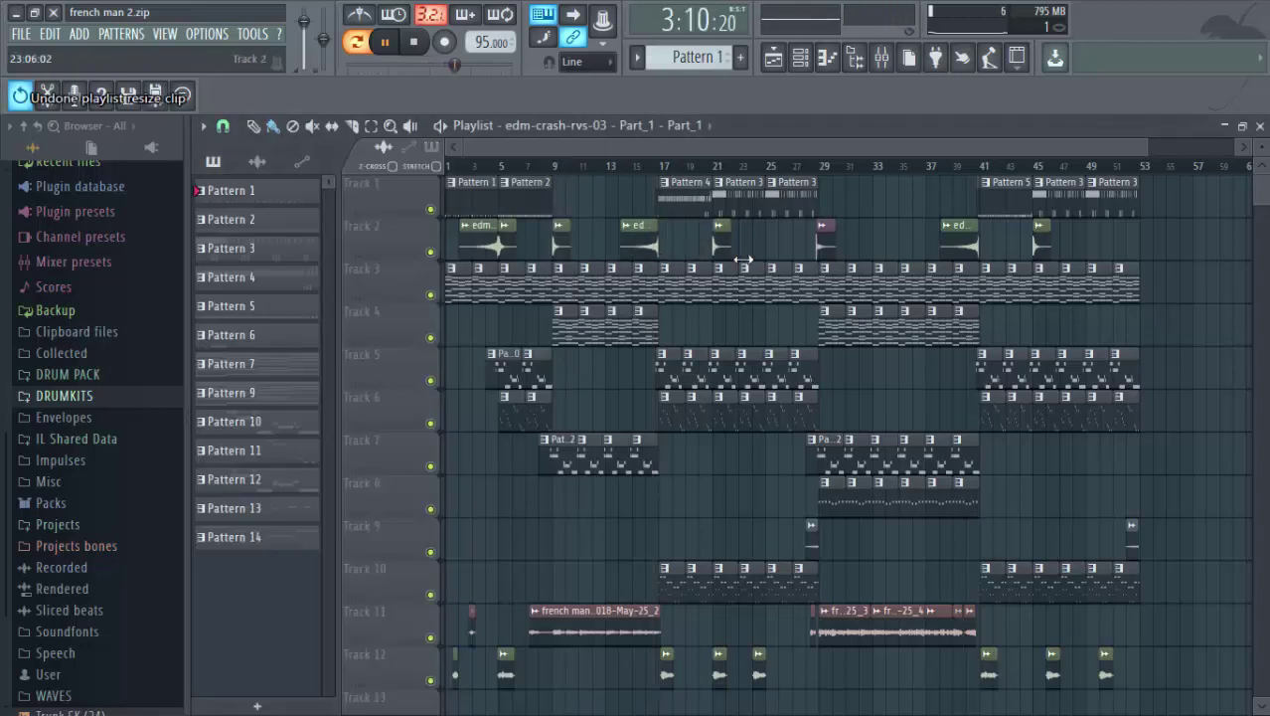
click(800, 57)
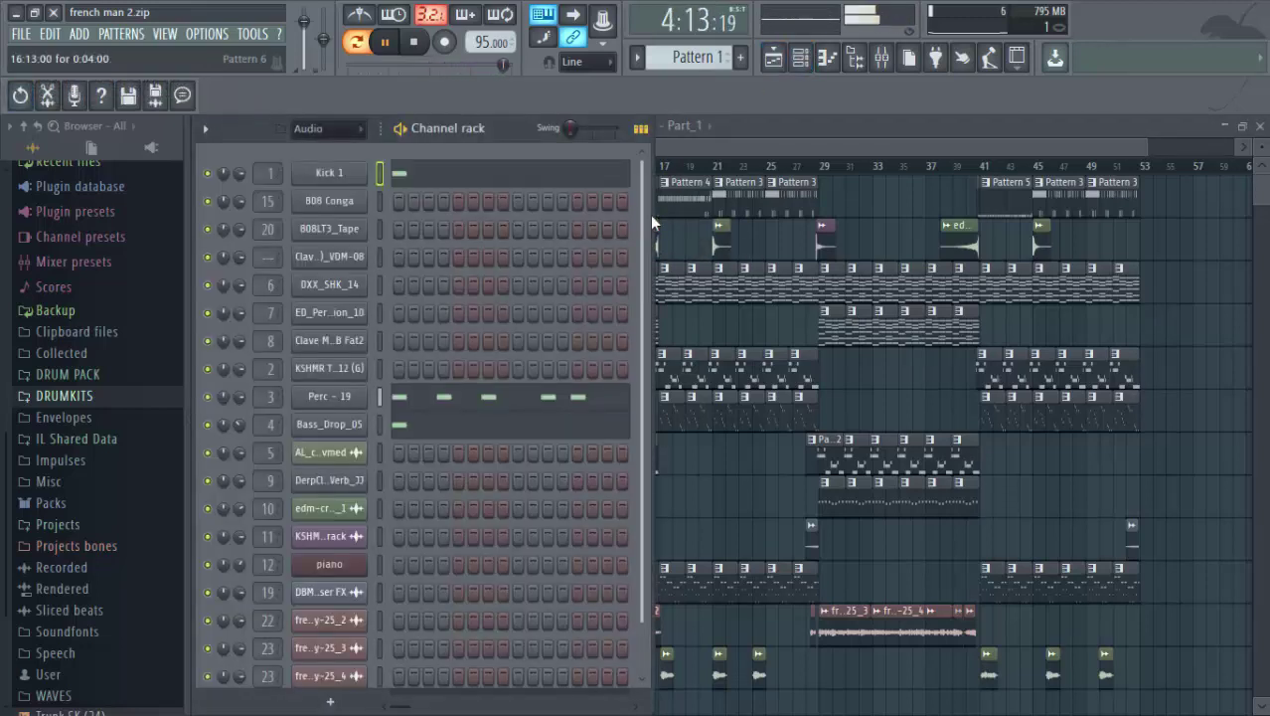
drag(650, 215, 831, 211)
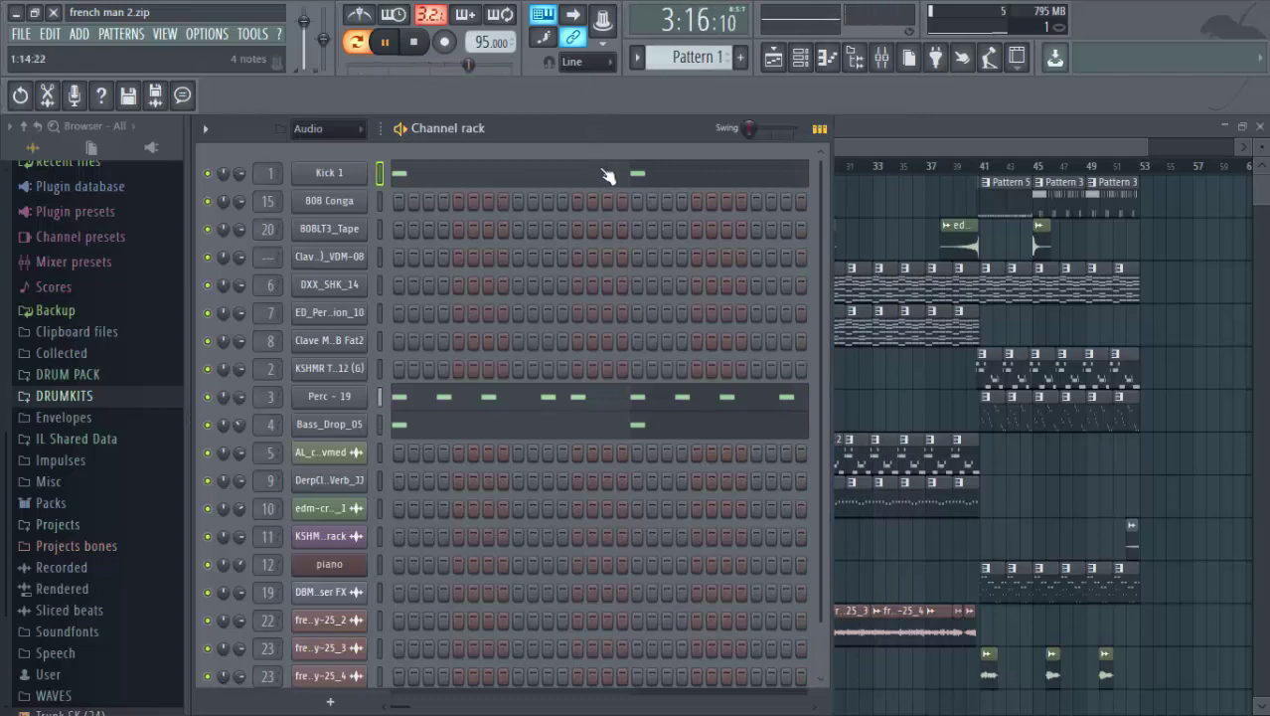
scroll(627, 239, down, 2)
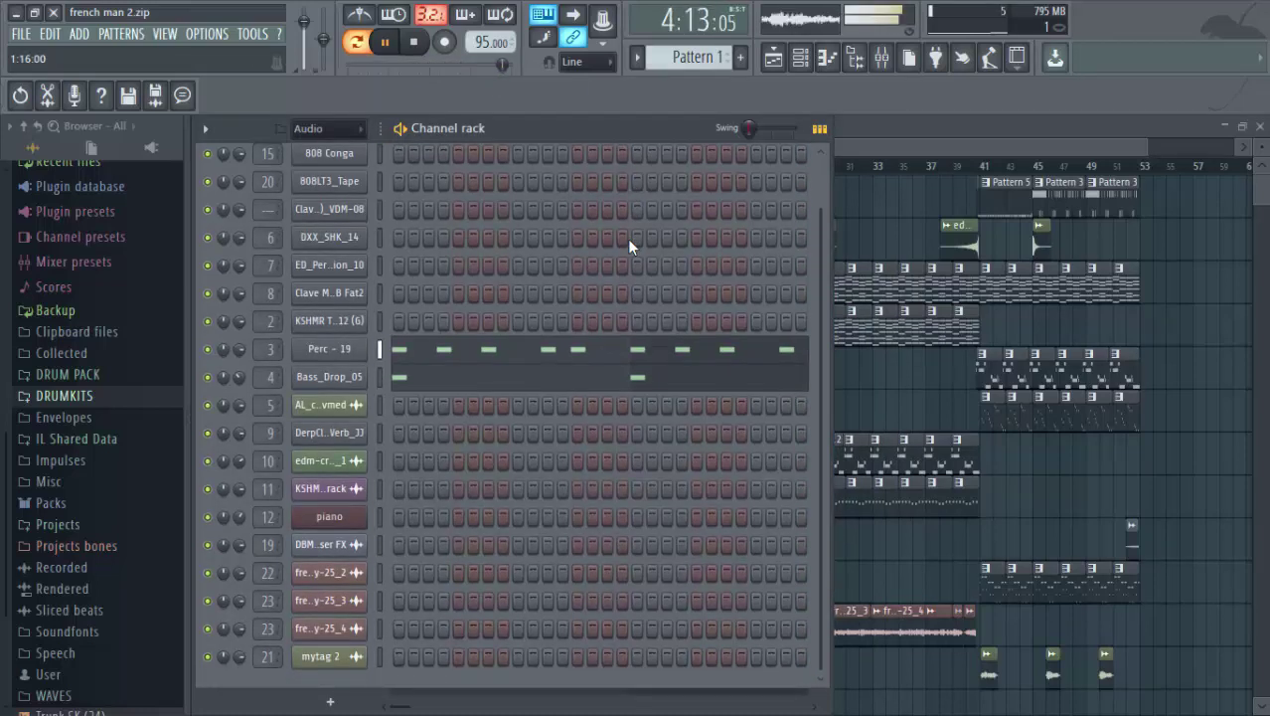
key(space)
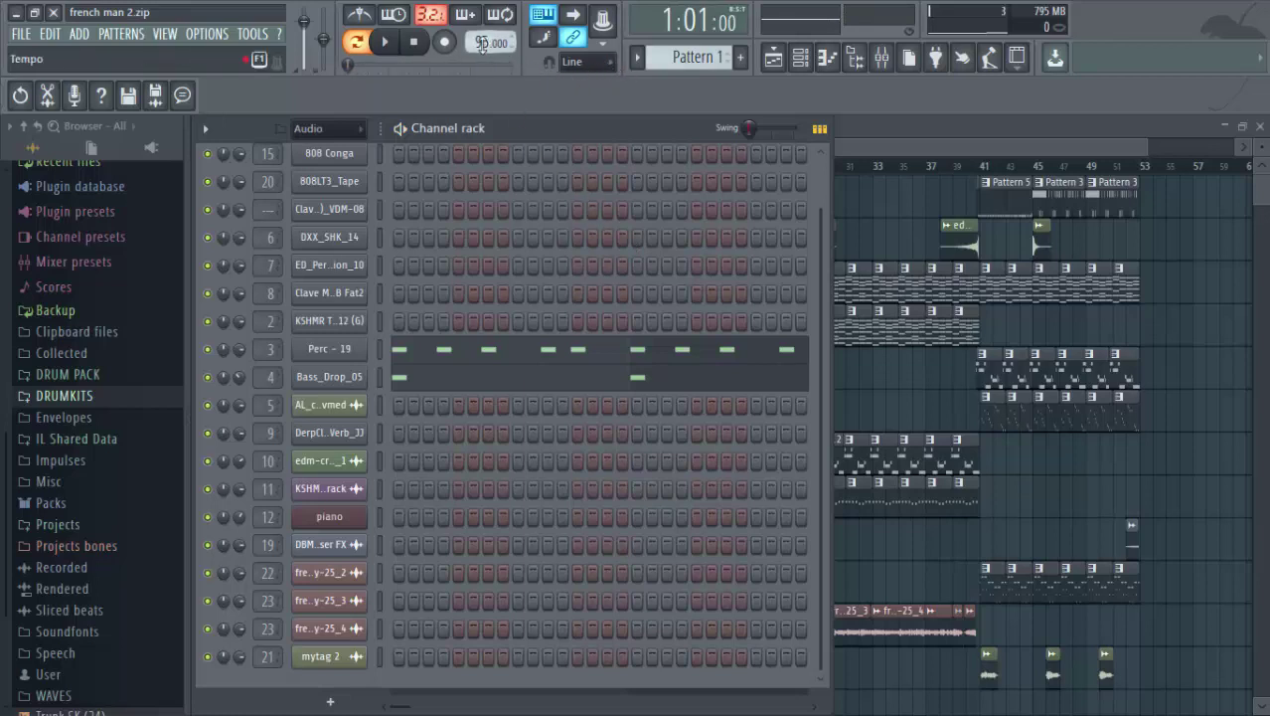
Play Pattern 2 and examine its KSHMR Trap Snare 12 notes in the piano roll across all four bars.
scroll(686, 56, down, 1)
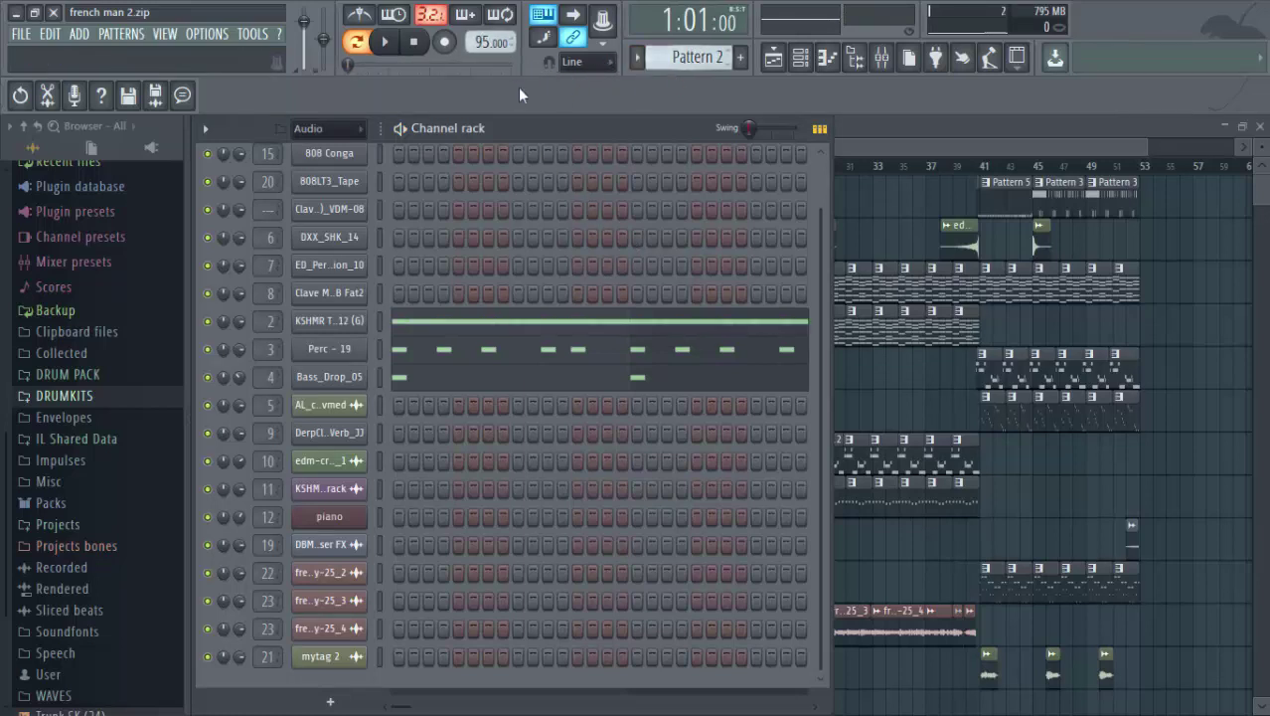
click(384, 40)
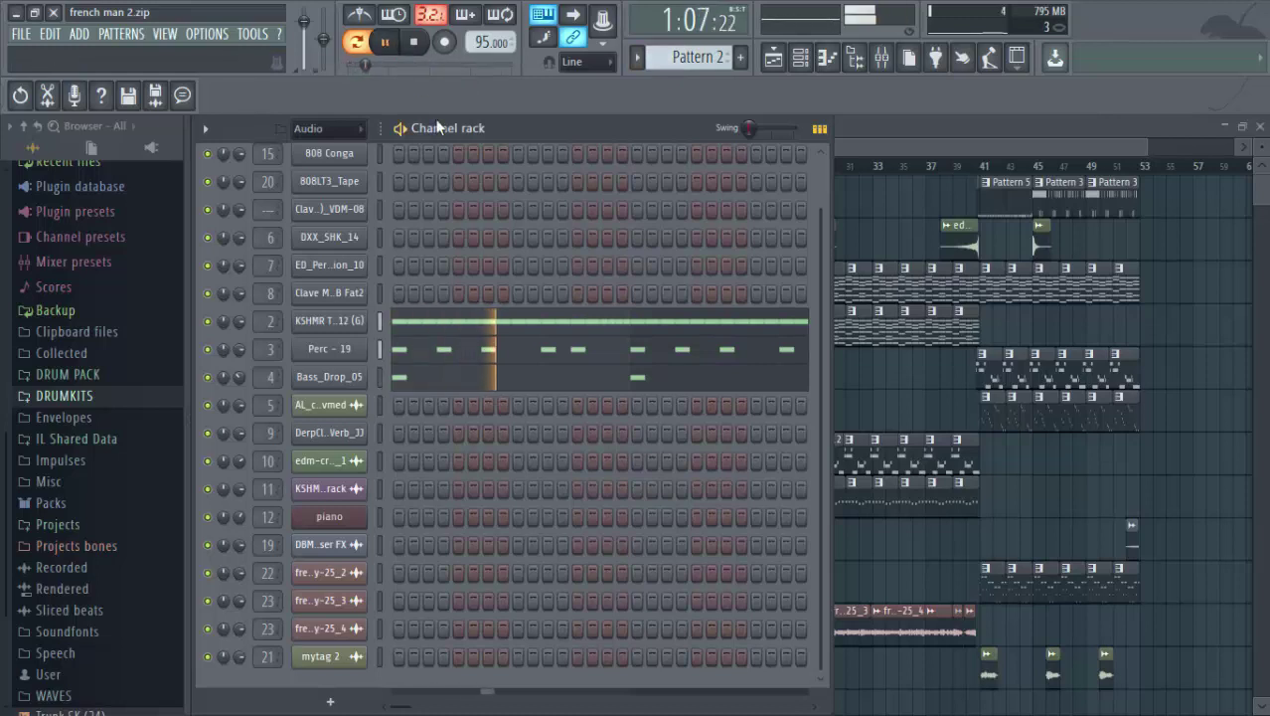
click(530, 323)
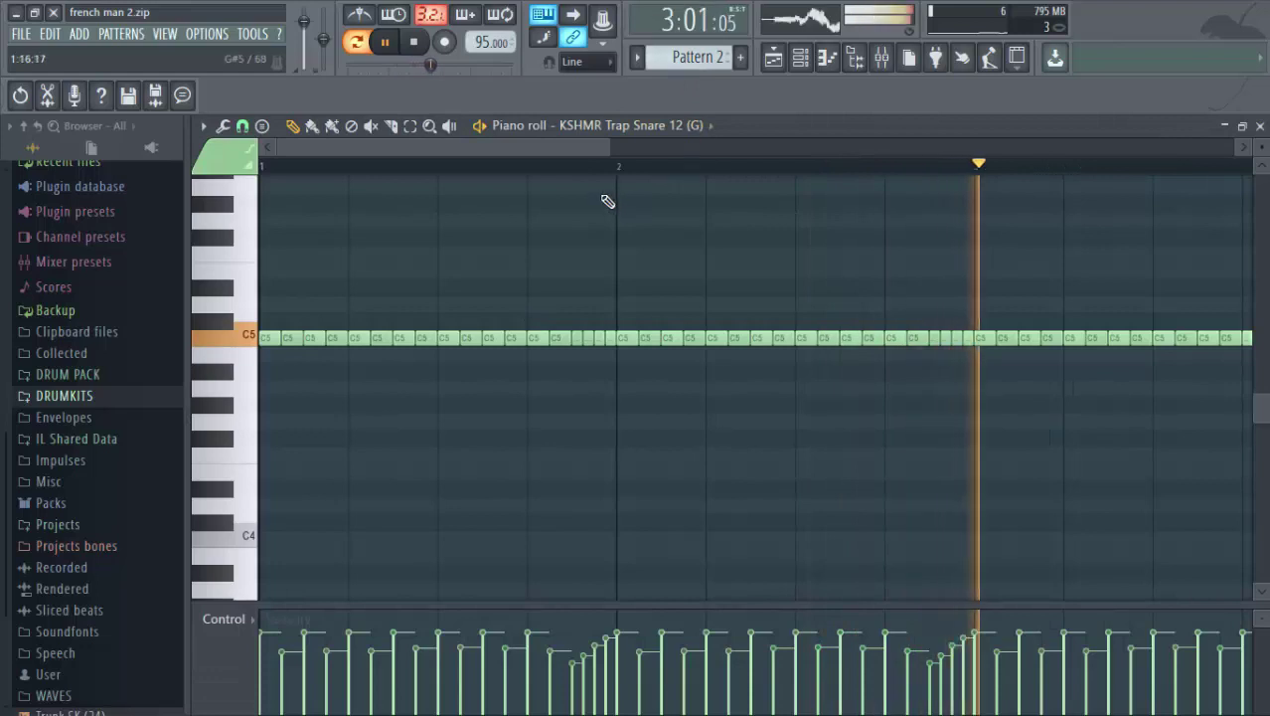
drag(610, 147, 1027, 159)
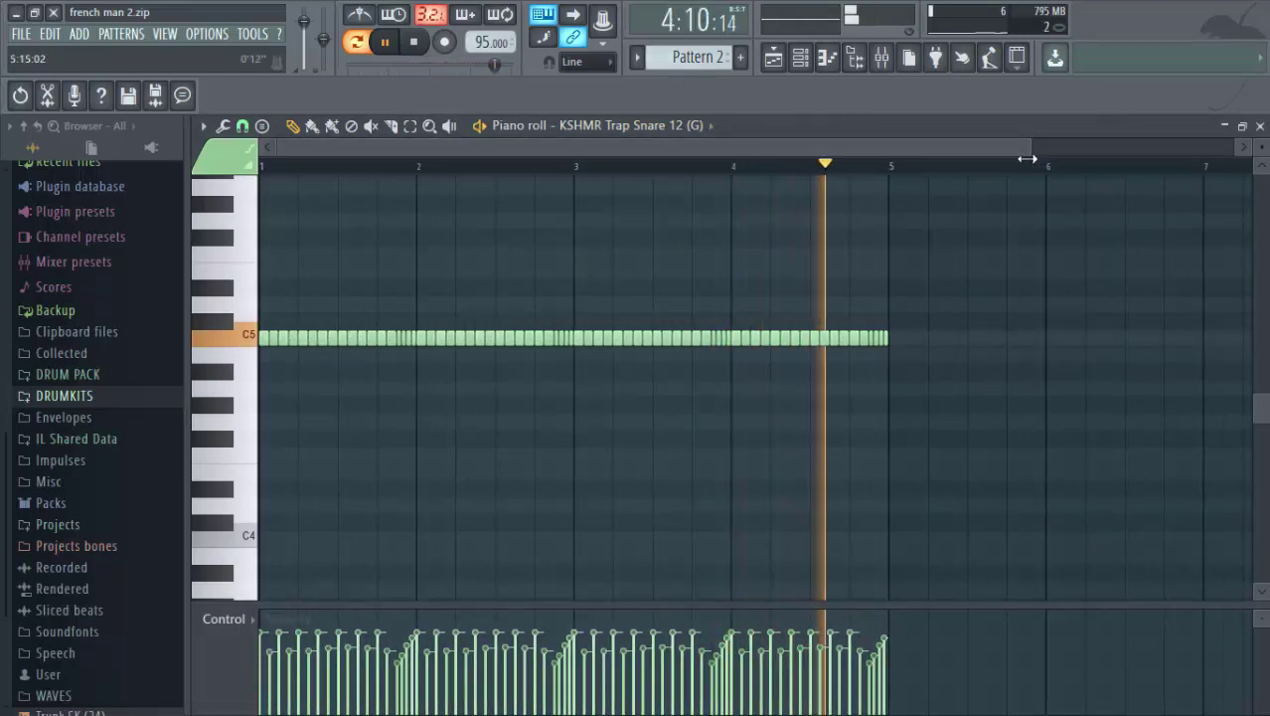
click(795, 61)
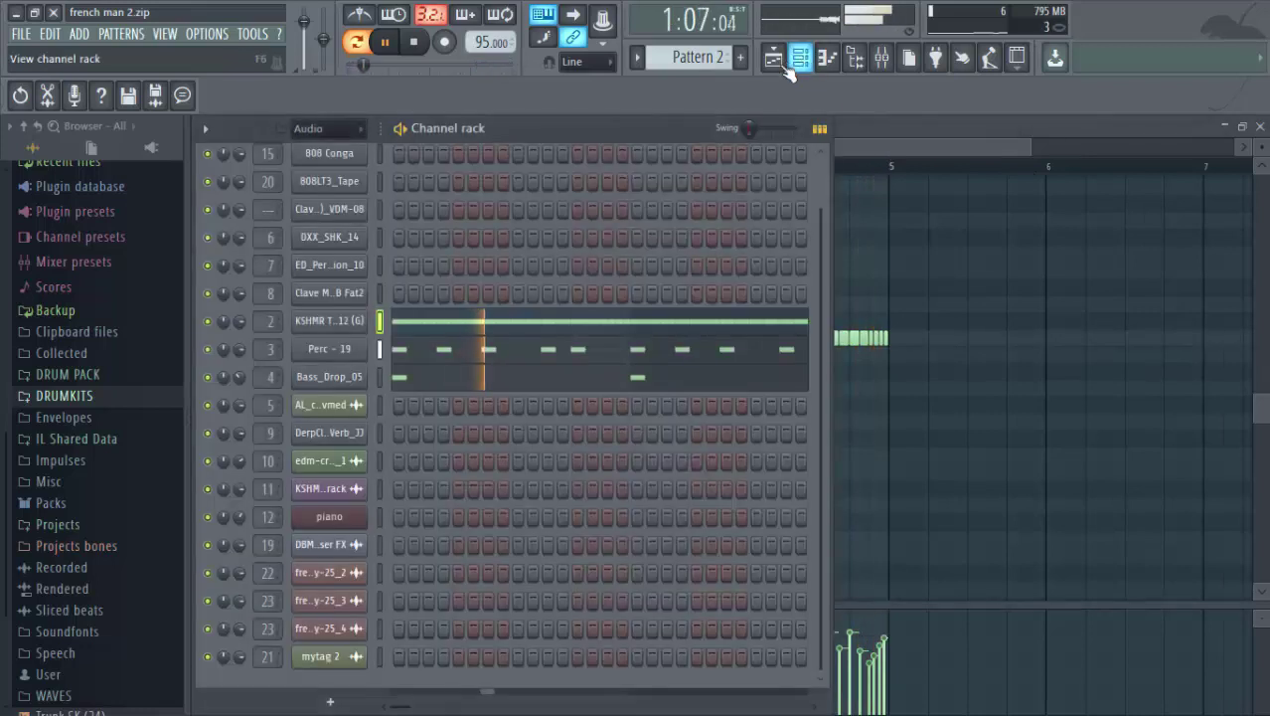
click(416, 42)
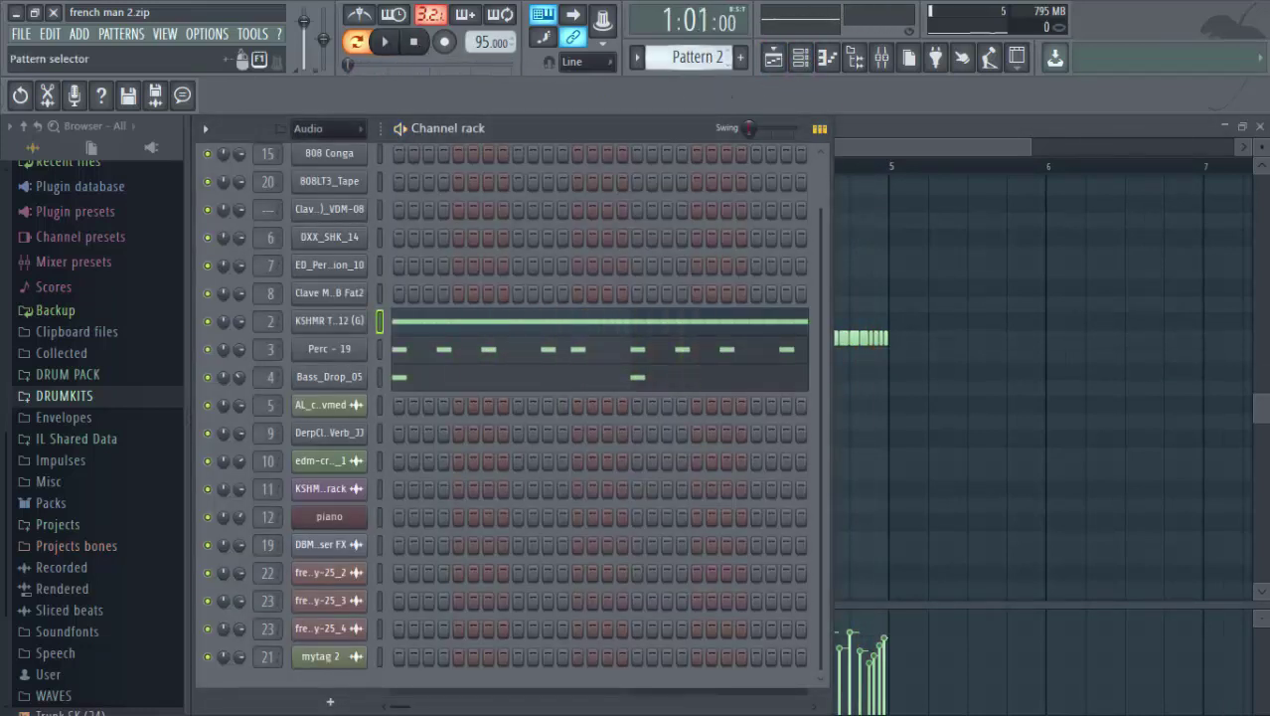
Play Pattern 3 and review its drum and percussion channels in the channel rack.
scroll(695, 57, down, 1)
click(386, 42)
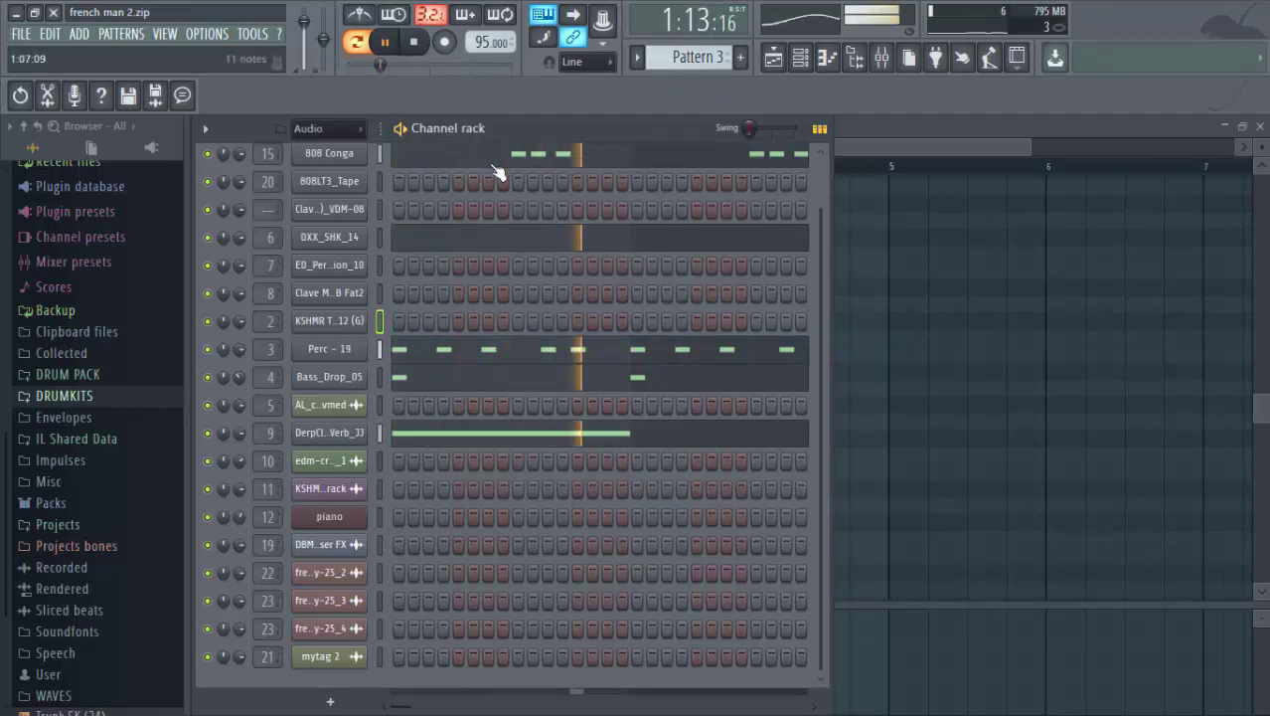
scroll(730, 228, up, 2)
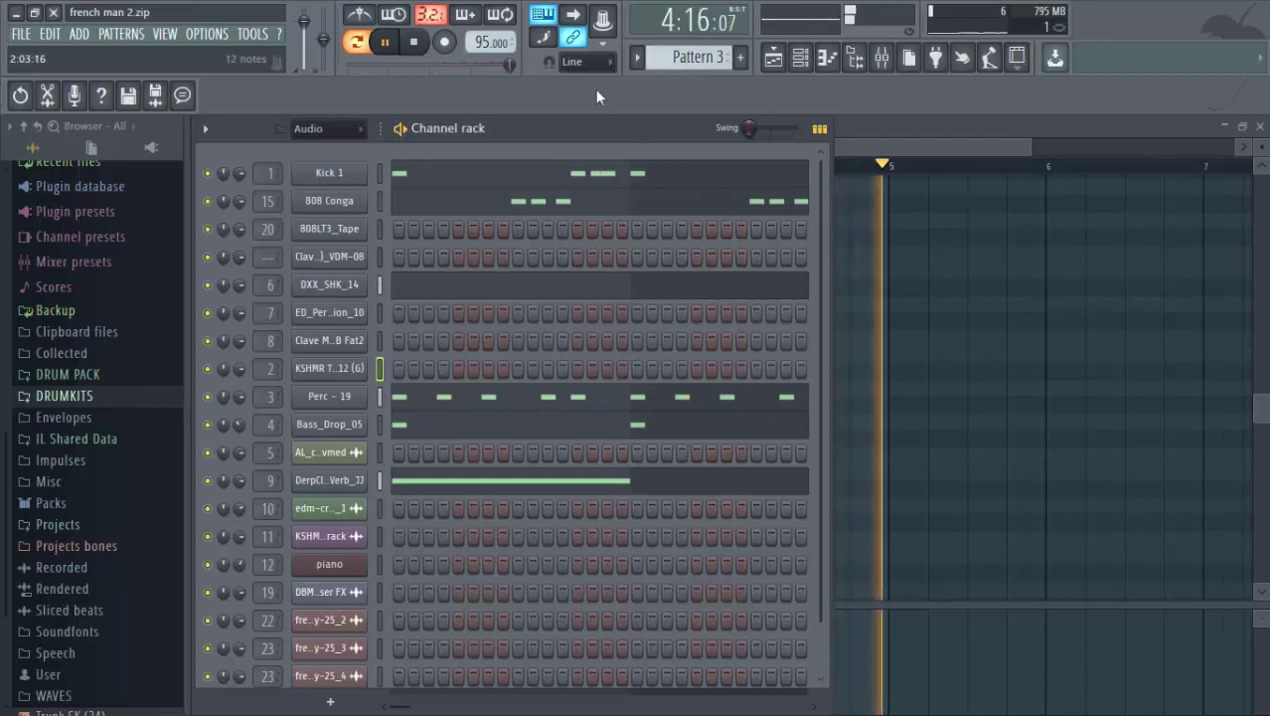
click(416, 45)
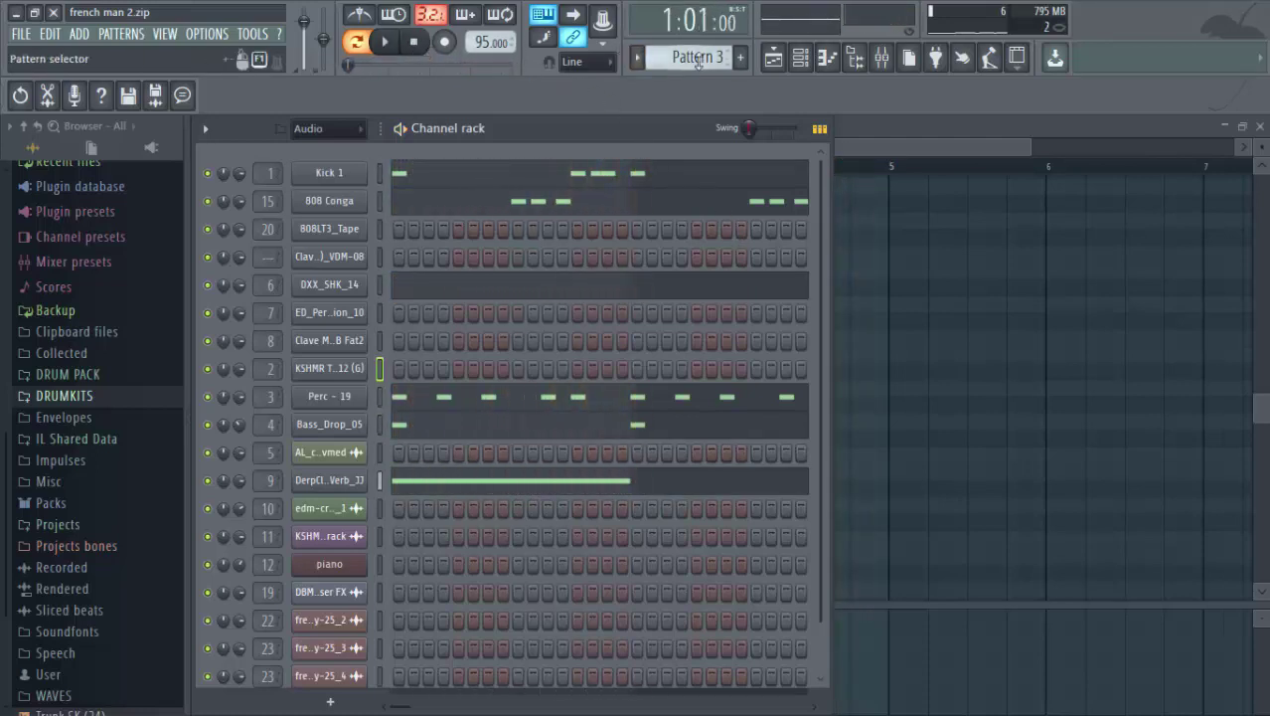
Play Pattern 4 and examine its KSHMR Trap Snare 12 roll and note velocities in the piano roll.
scroll(698, 60, down, 1)
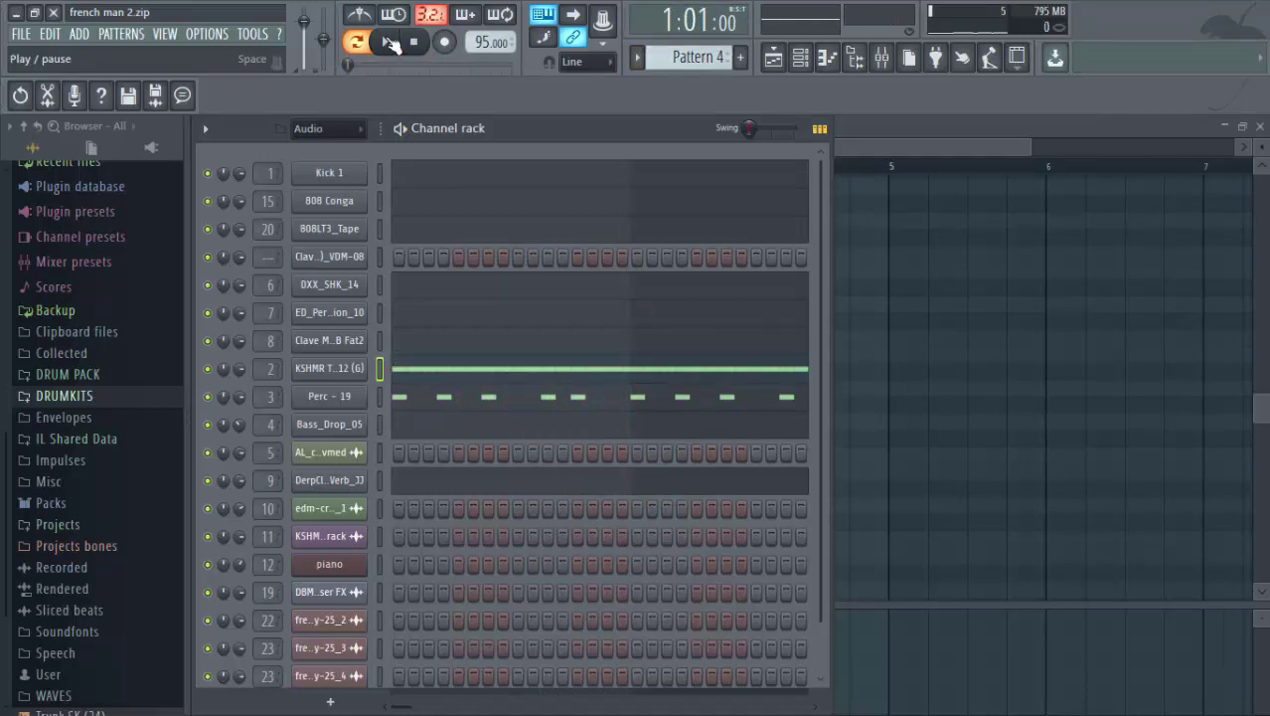
click(392, 45)
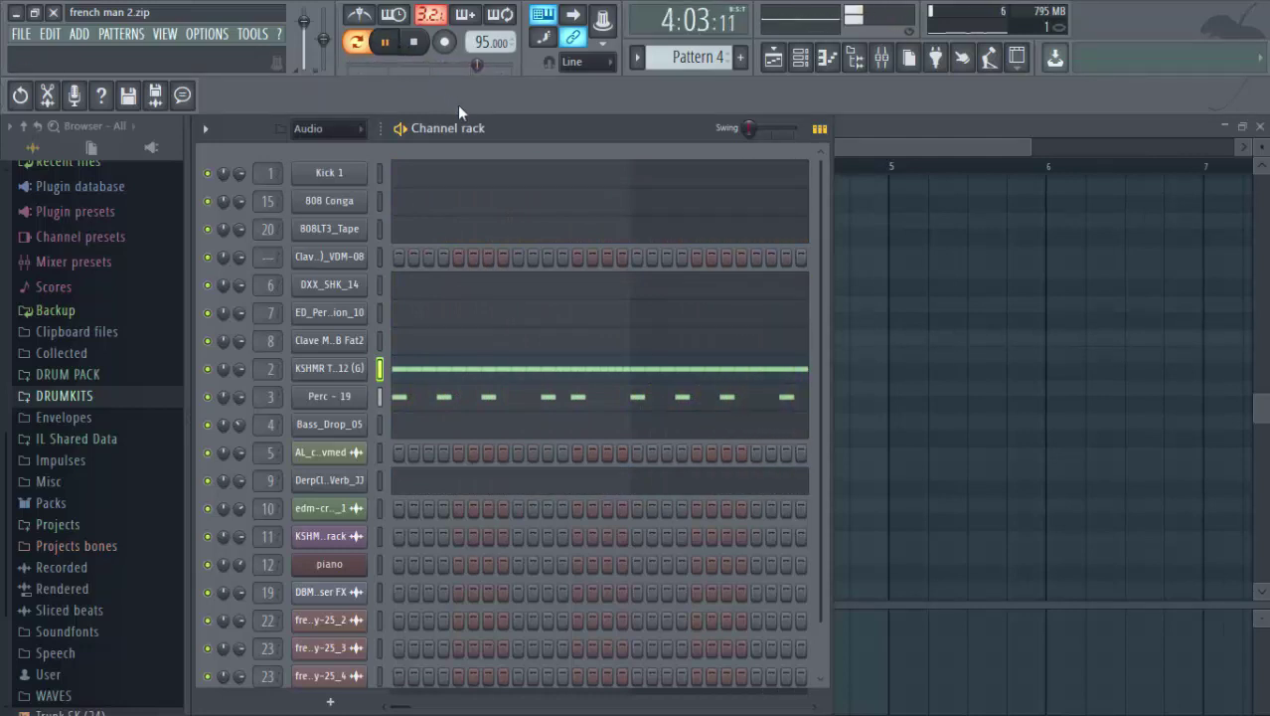
click(639, 372)
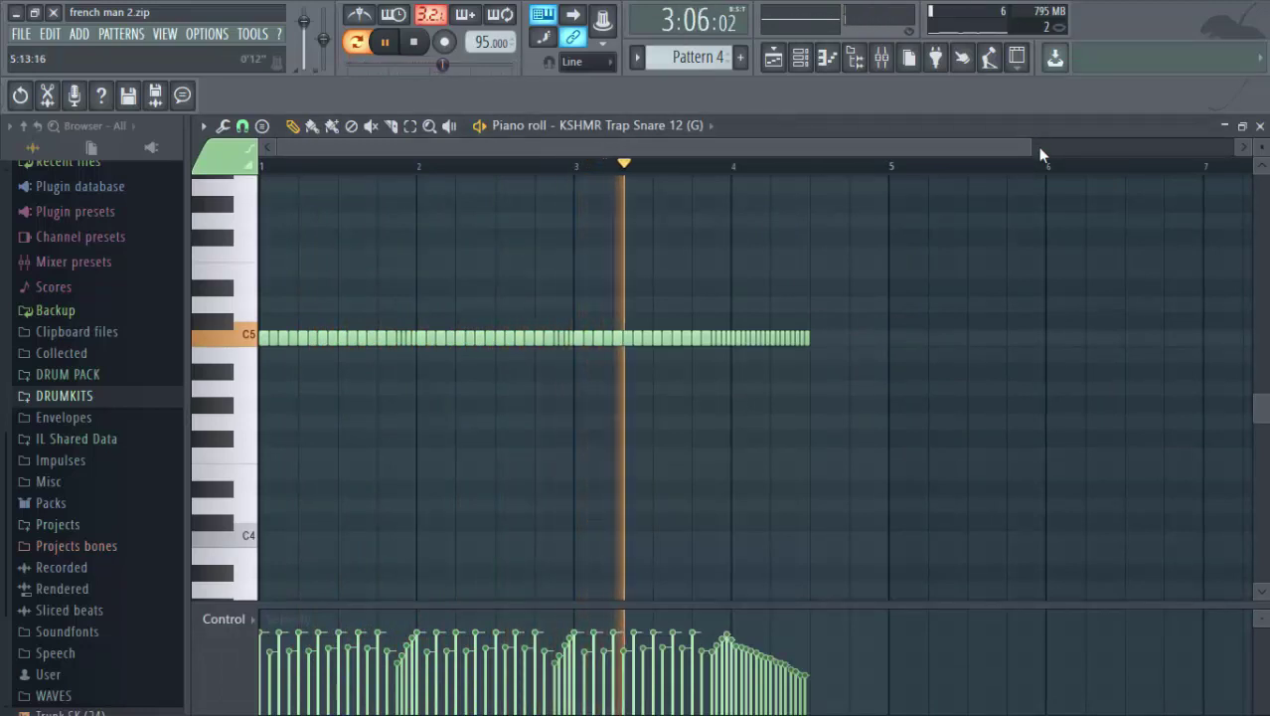
drag(1031, 149, 845, 139)
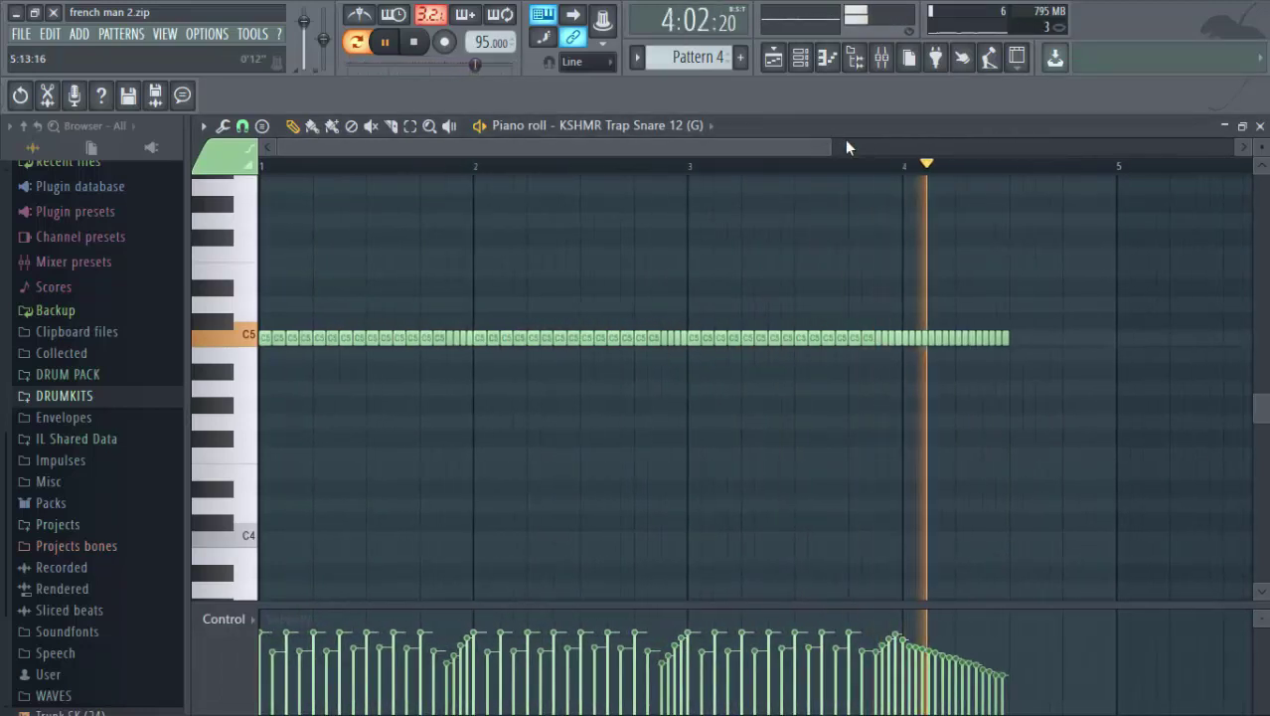
click(801, 58)
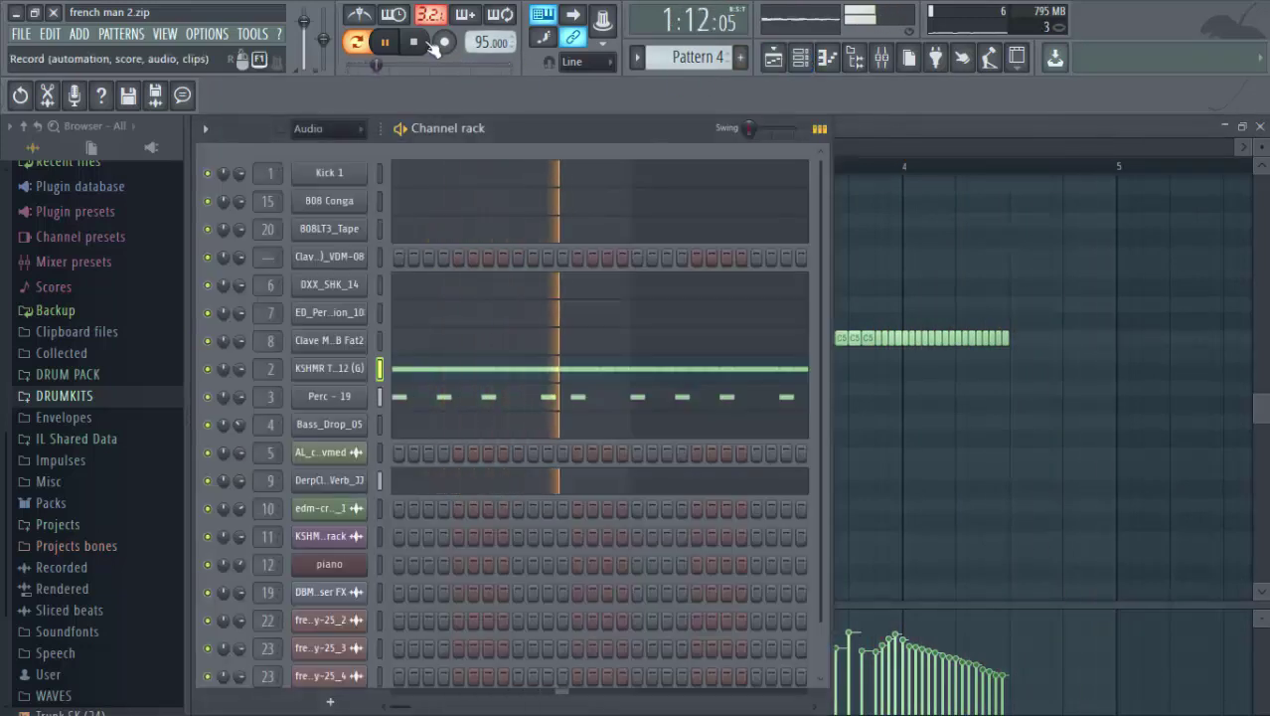
key(space)
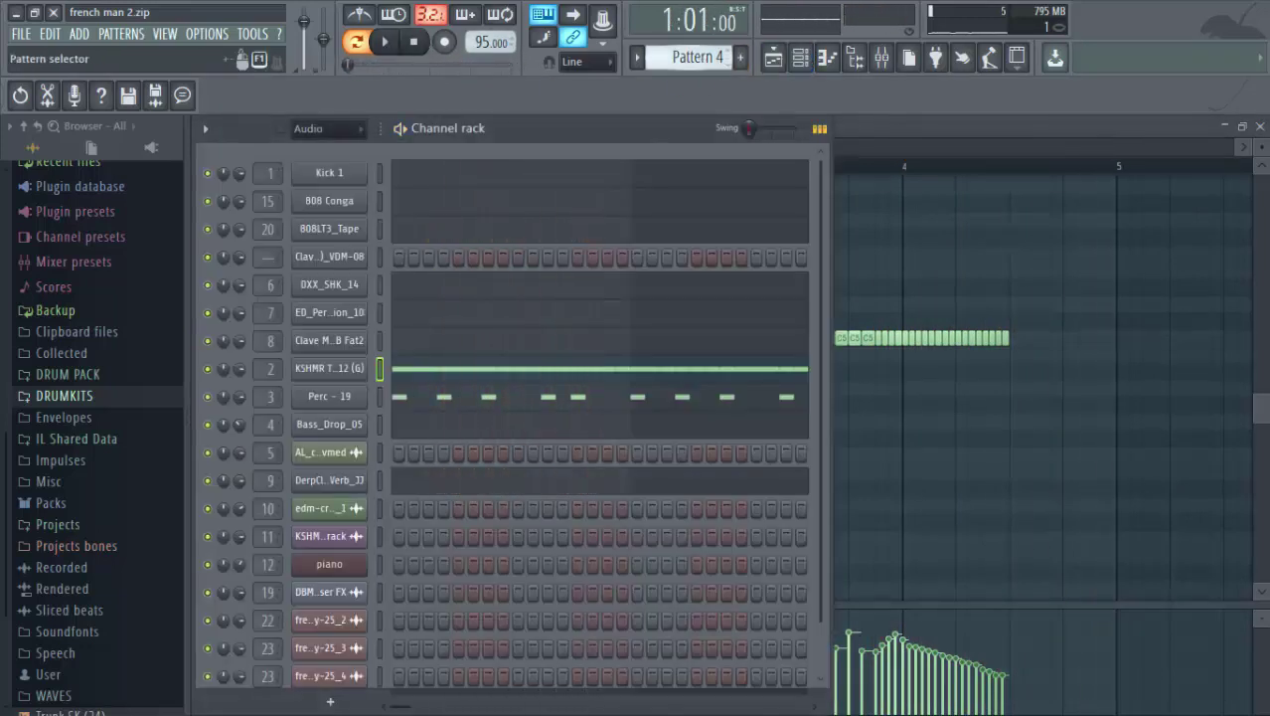
Play Pattern 5 through to its last bar, following its channels in the channel rack.
scroll(696, 57, down, 1)
click(385, 41)
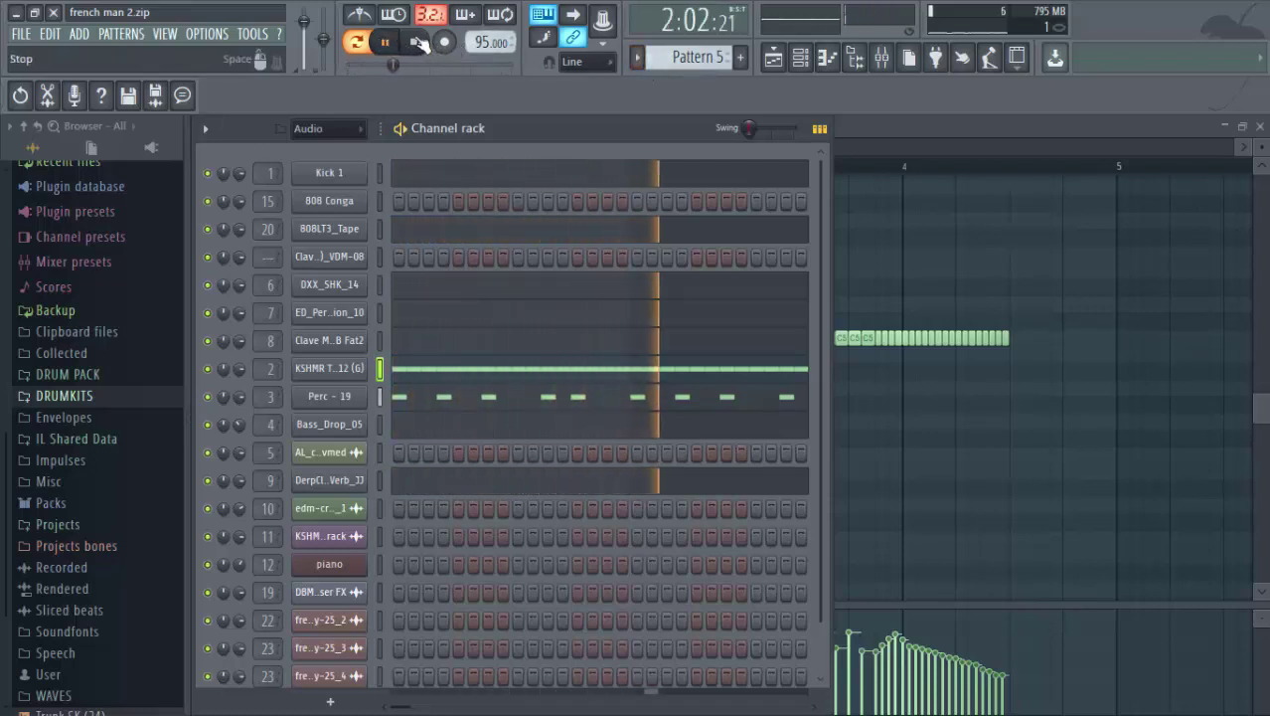
click(422, 43)
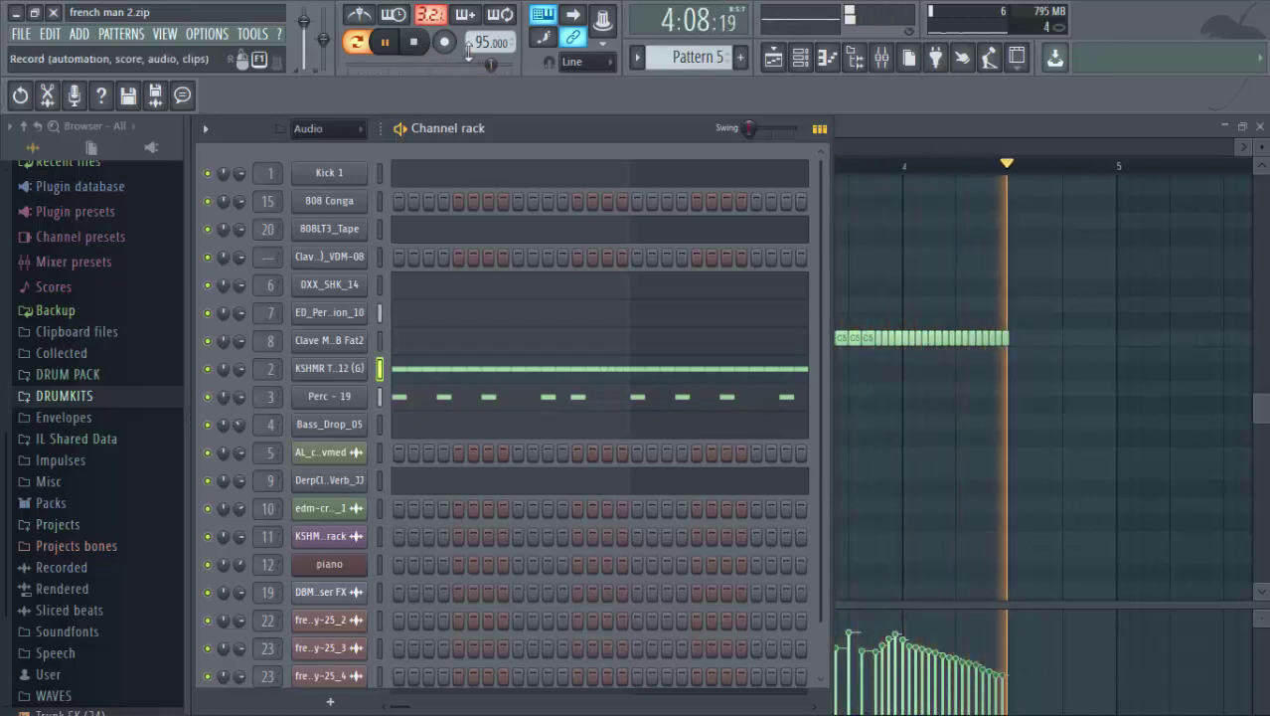
key(space)
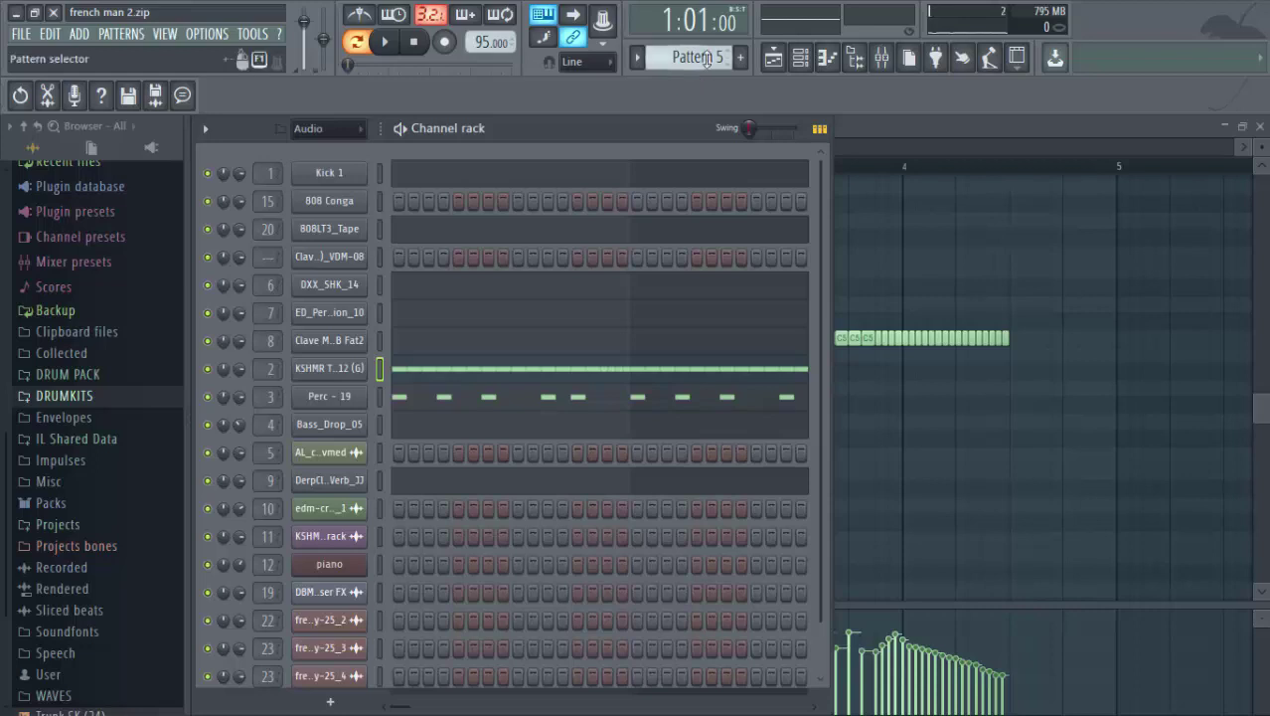
Play Pattern 6 to hear its short snare part.
scroll(696, 57, down, 1)
click(386, 40)
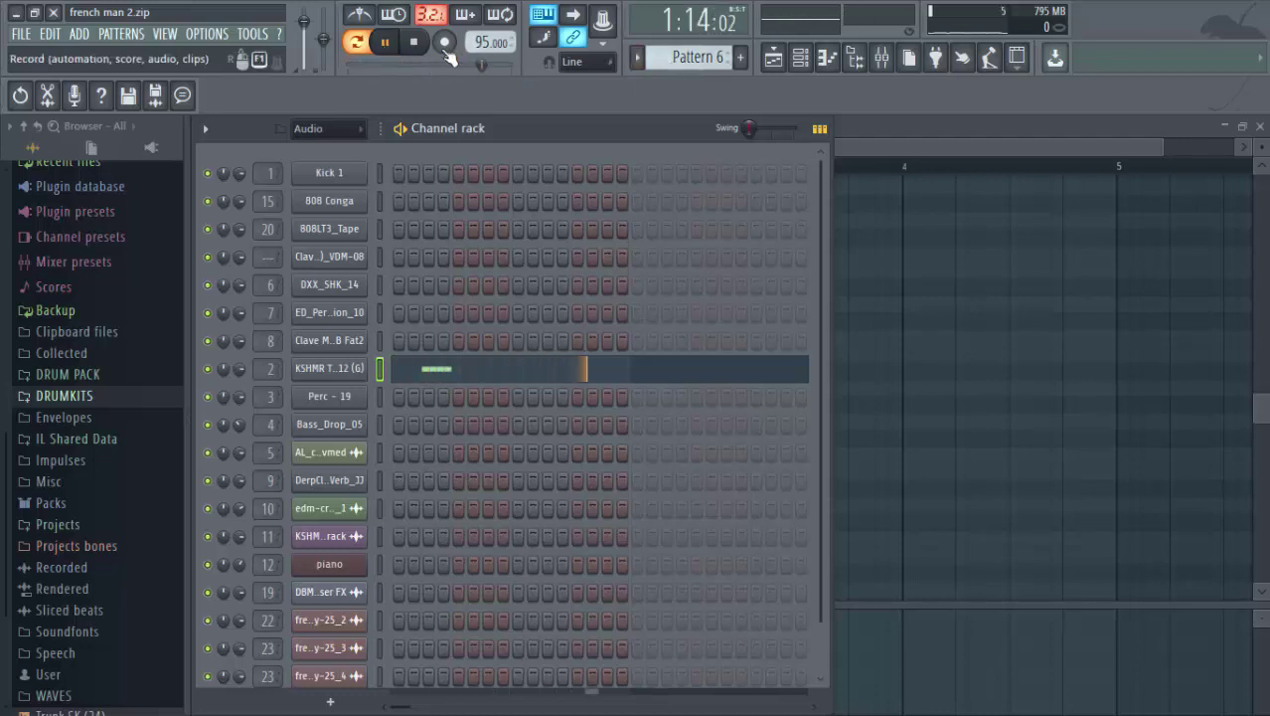
click(413, 41)
Switch to Pattern 7 and inspect the Nexus preset and settings of its piano channel.
scroll(658, 57, down, 1)
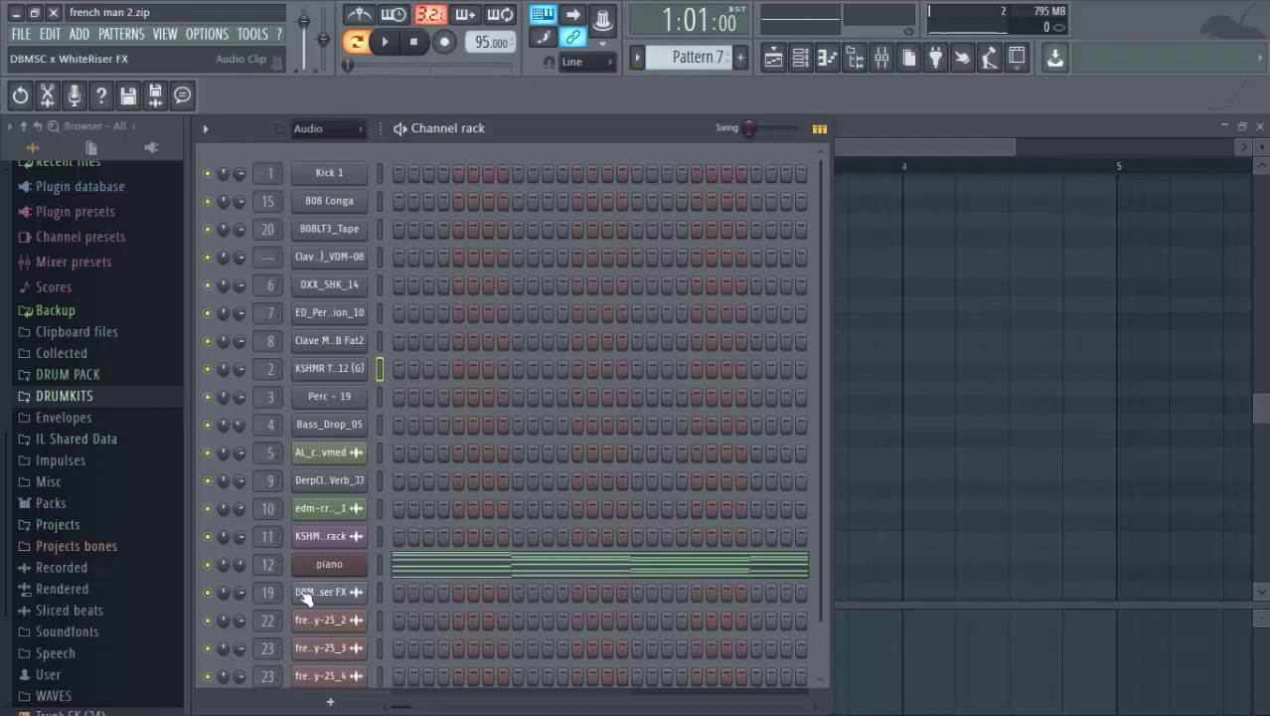
click(328, 563)
drag(710, 295, 729, 136)
click(1074, 126)
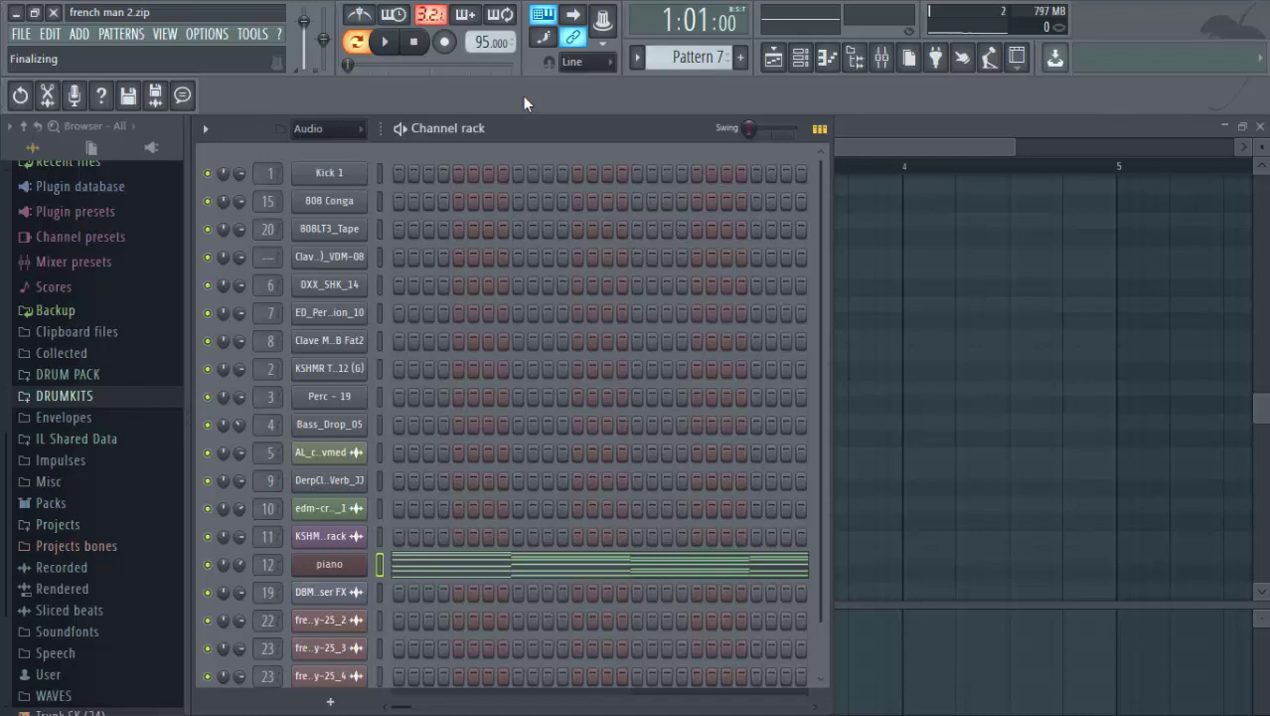
click(350, 569)
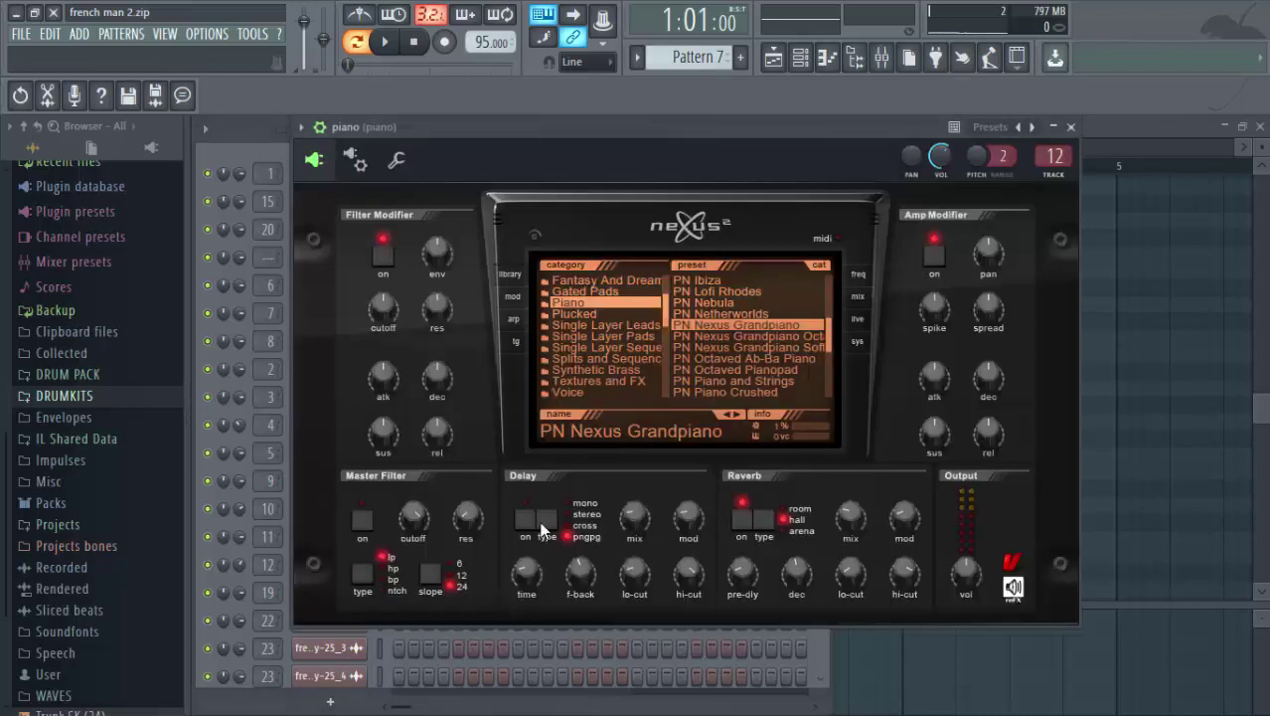
click(1071, 127)
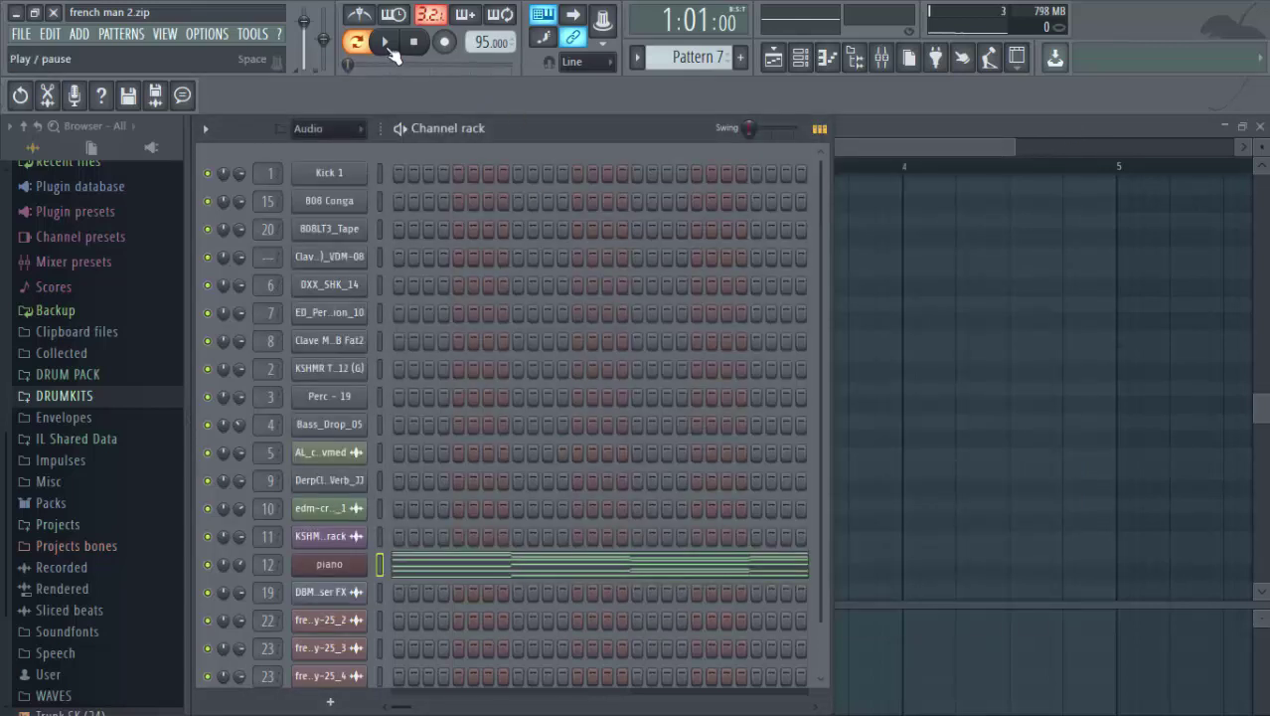
Play Pattern 7 while examining the full range of its piano chords in the piano roll.
click(385, 41)
click(527, 568)
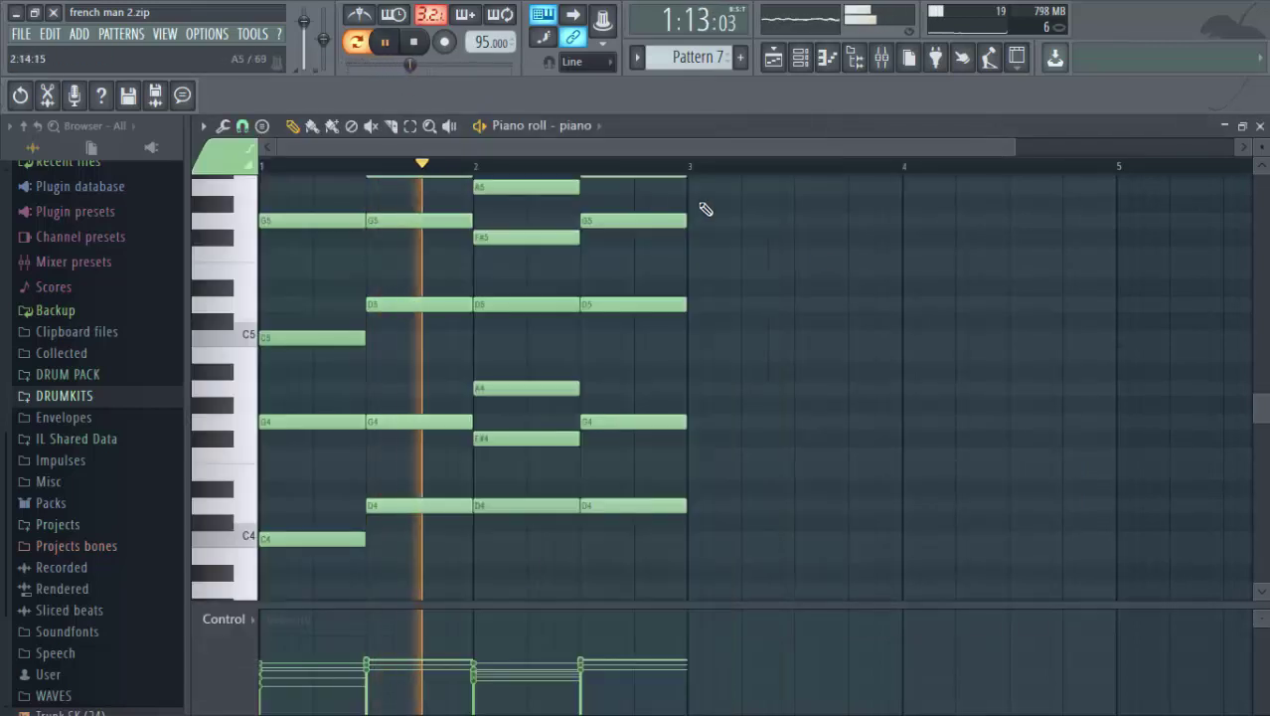
scroll(853, 280, up, 4)
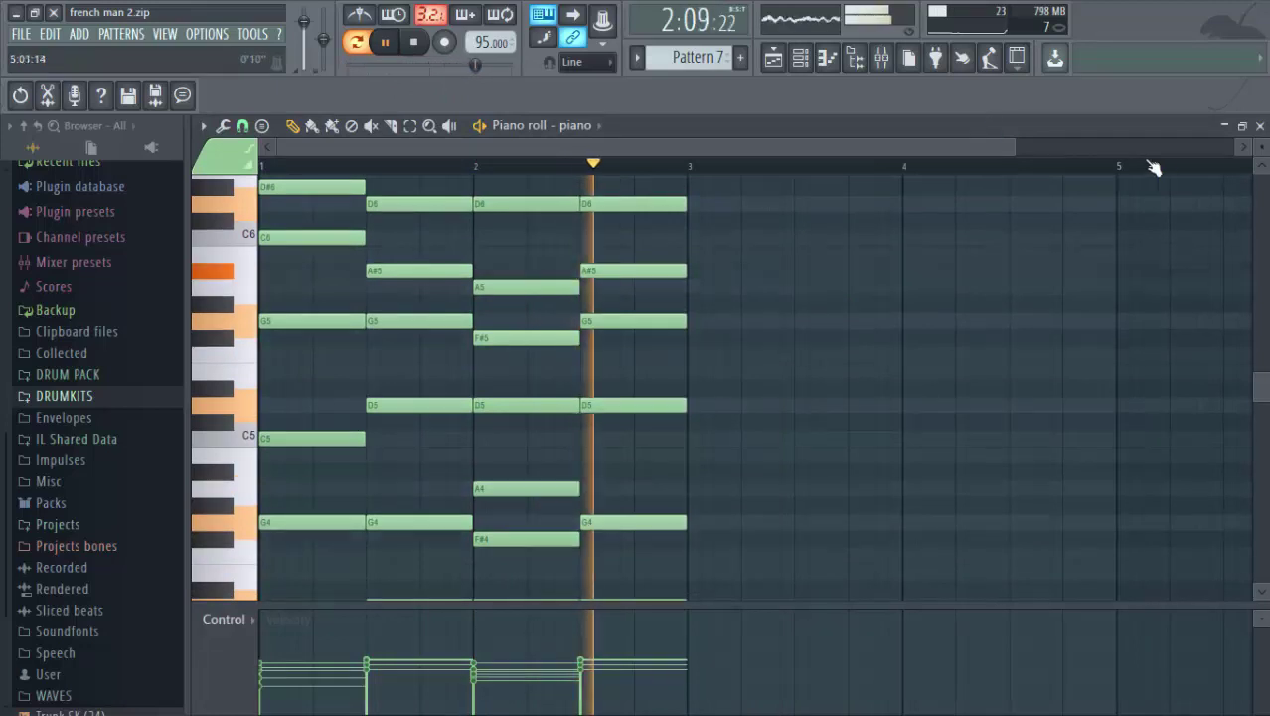
scroll(1131, 157, down, 2)
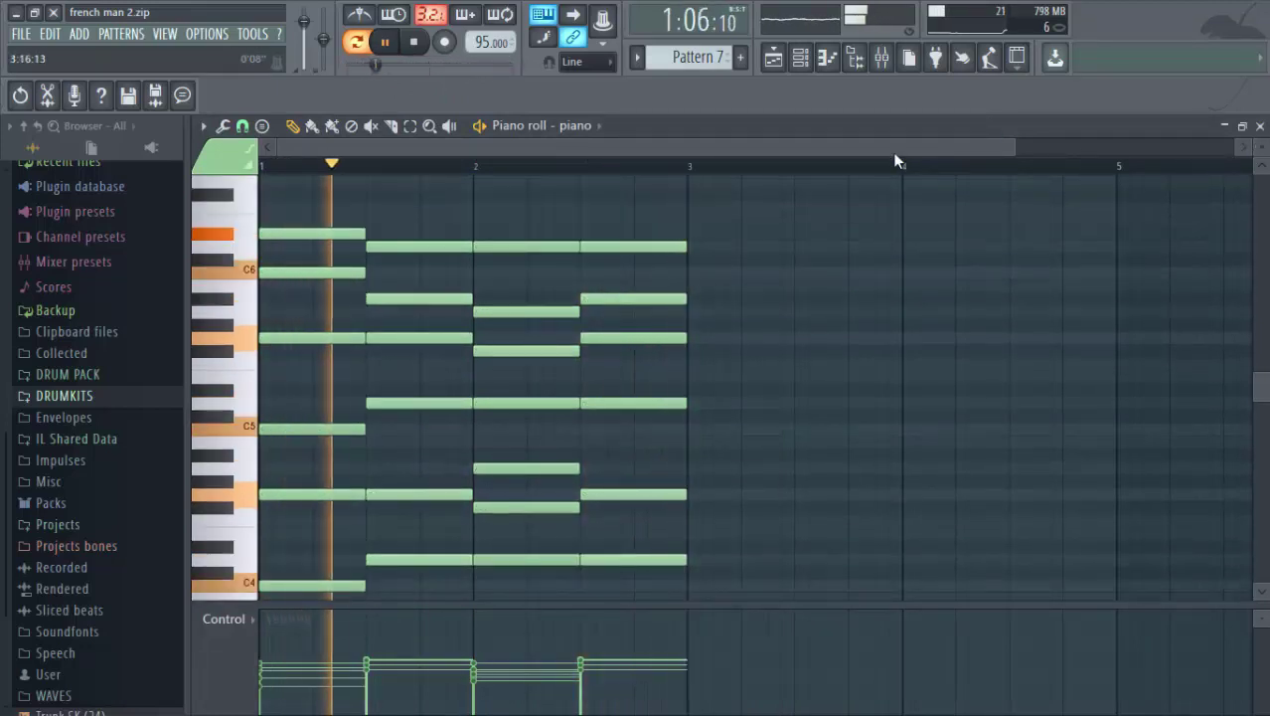
click(420, 43)
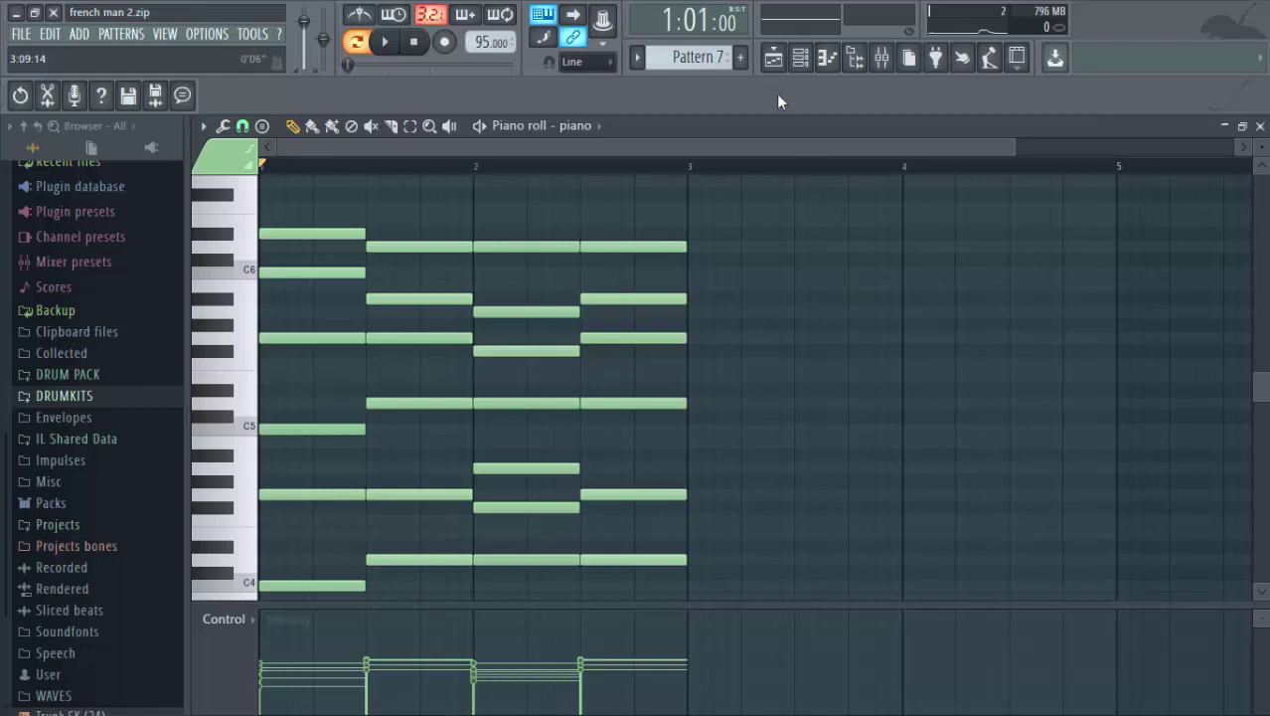
Play Pattern 9 from the channel rack and review the Pad channel's chords in the piano roll.
click(827, 60)
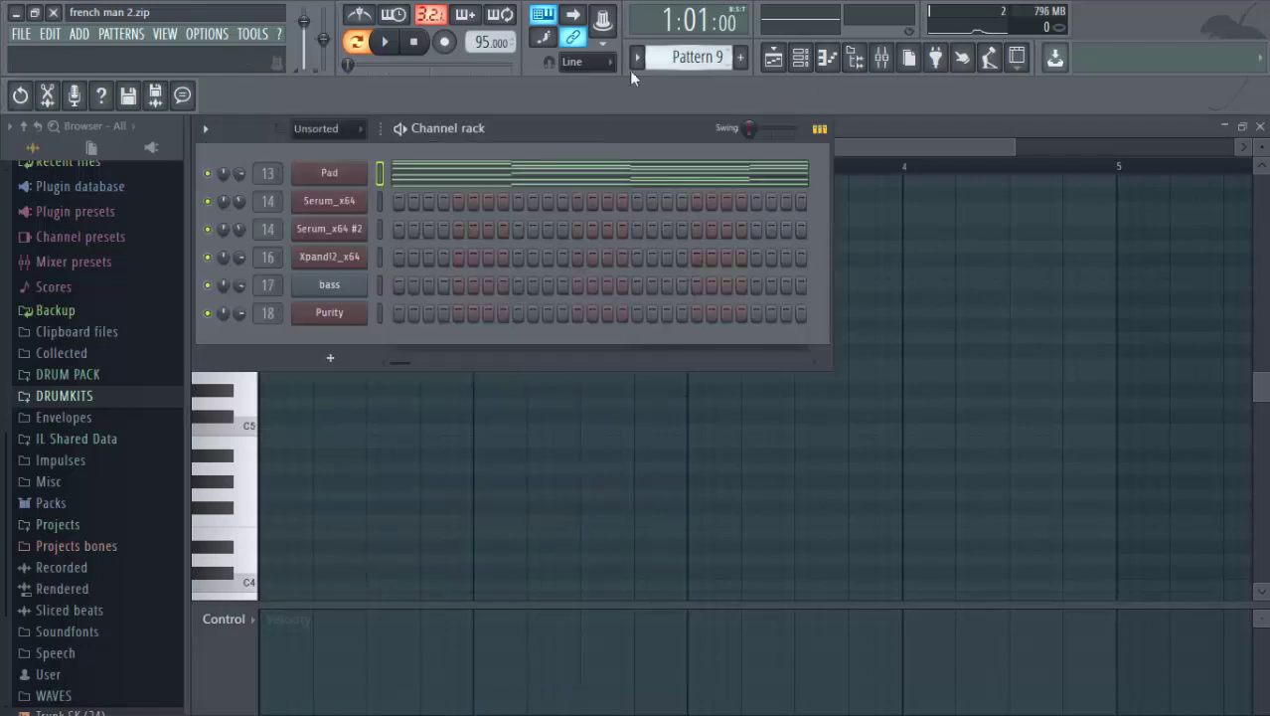
click(385, 42)
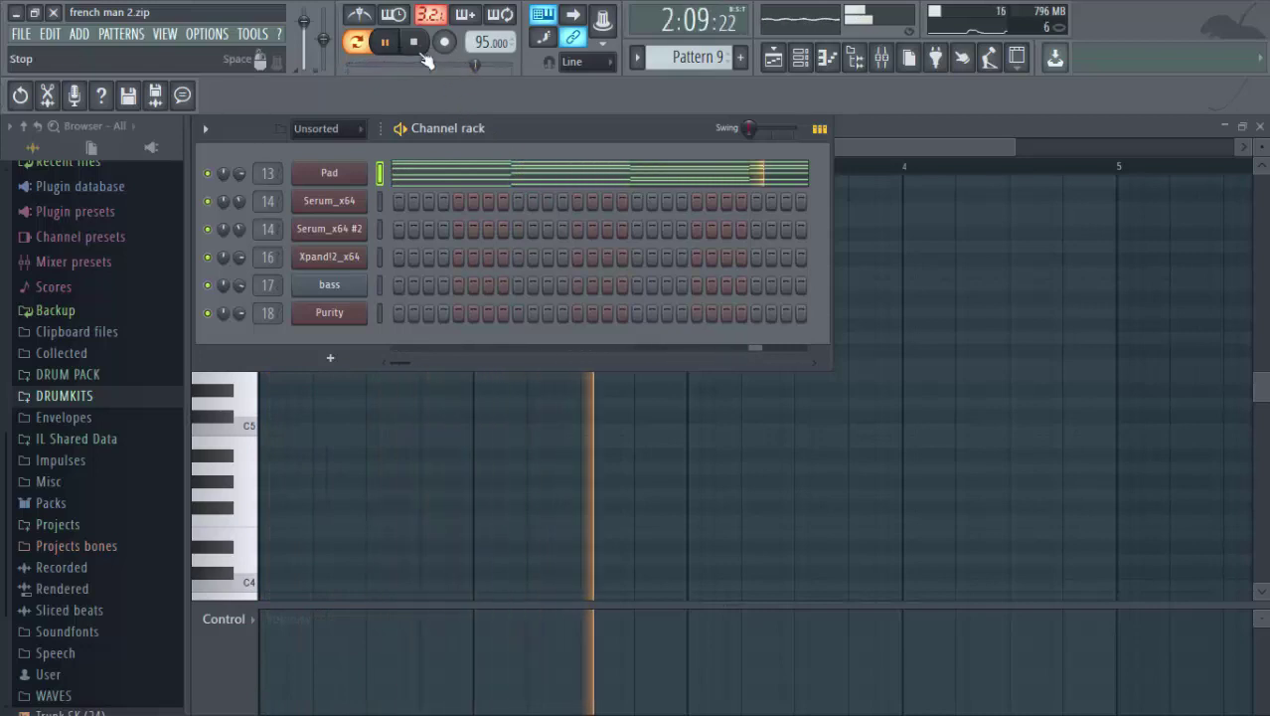
click(420, 47)
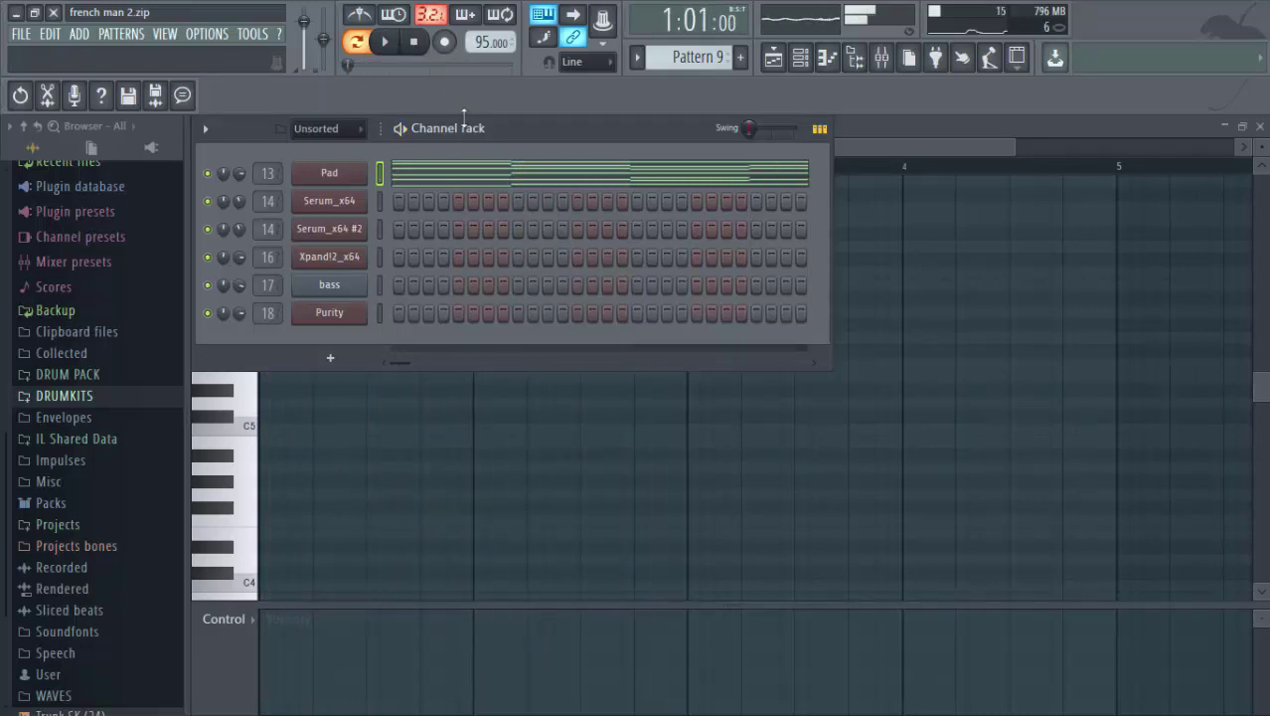
click(497, 170)
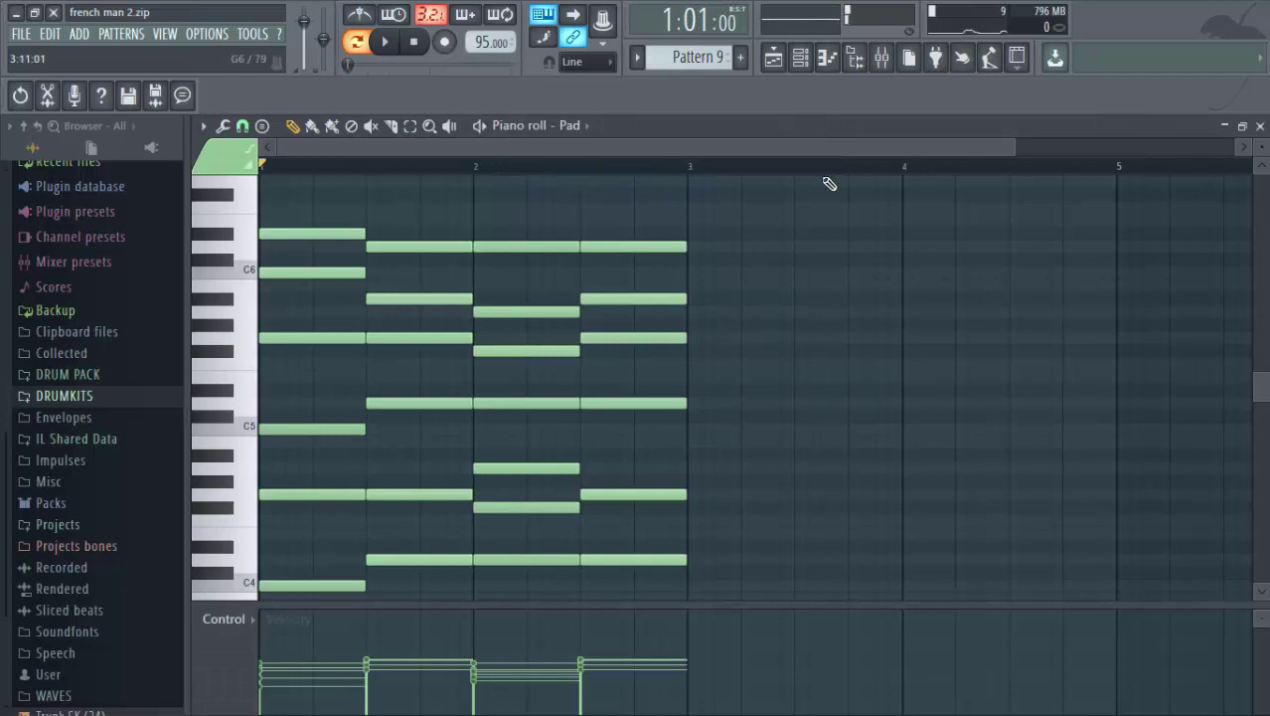
click(802, 57)
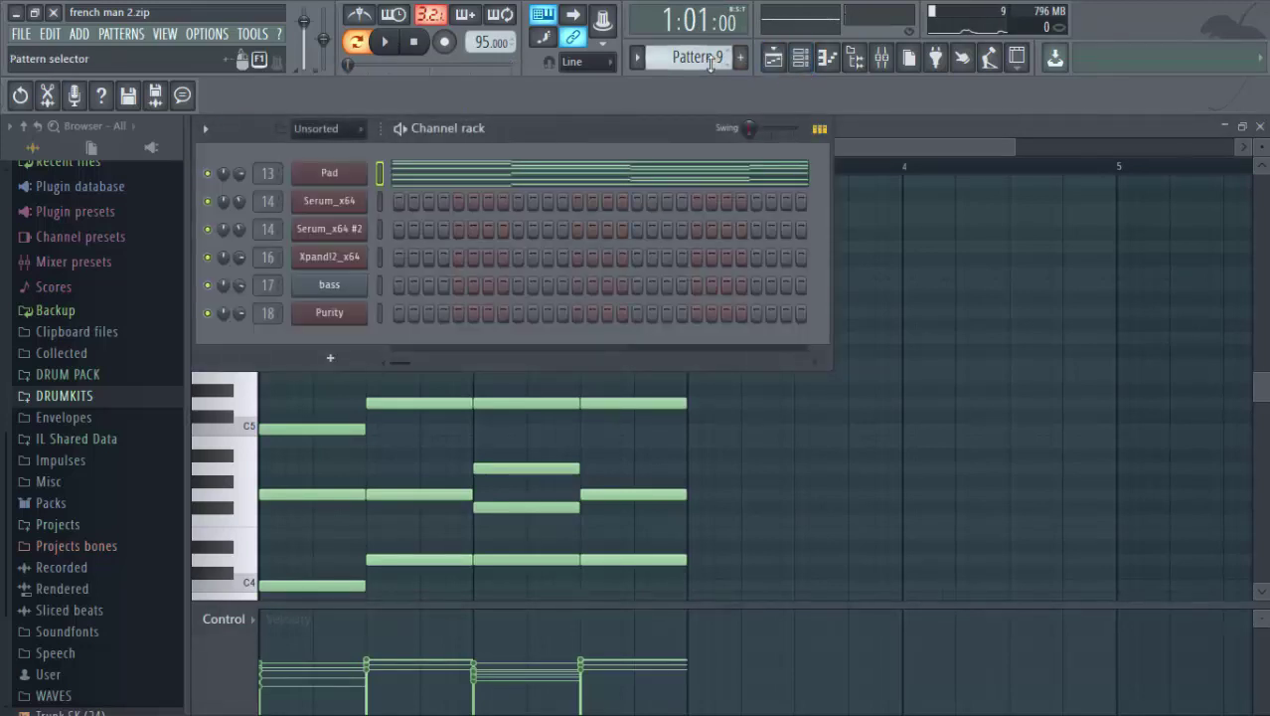
Play Pattern 10 and review the Serum_x64 channel's melody in the piano roll and its Serum preset.
scroll(703, 55, down, 1)
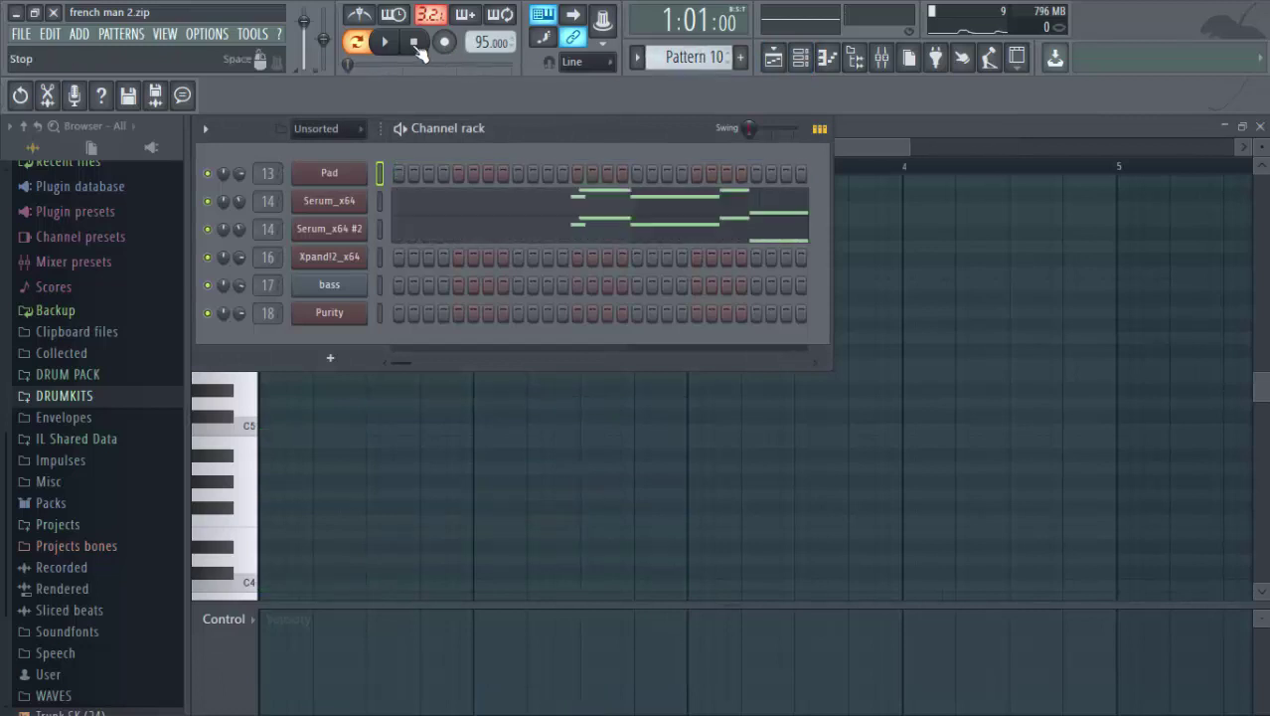
click(392, 43)
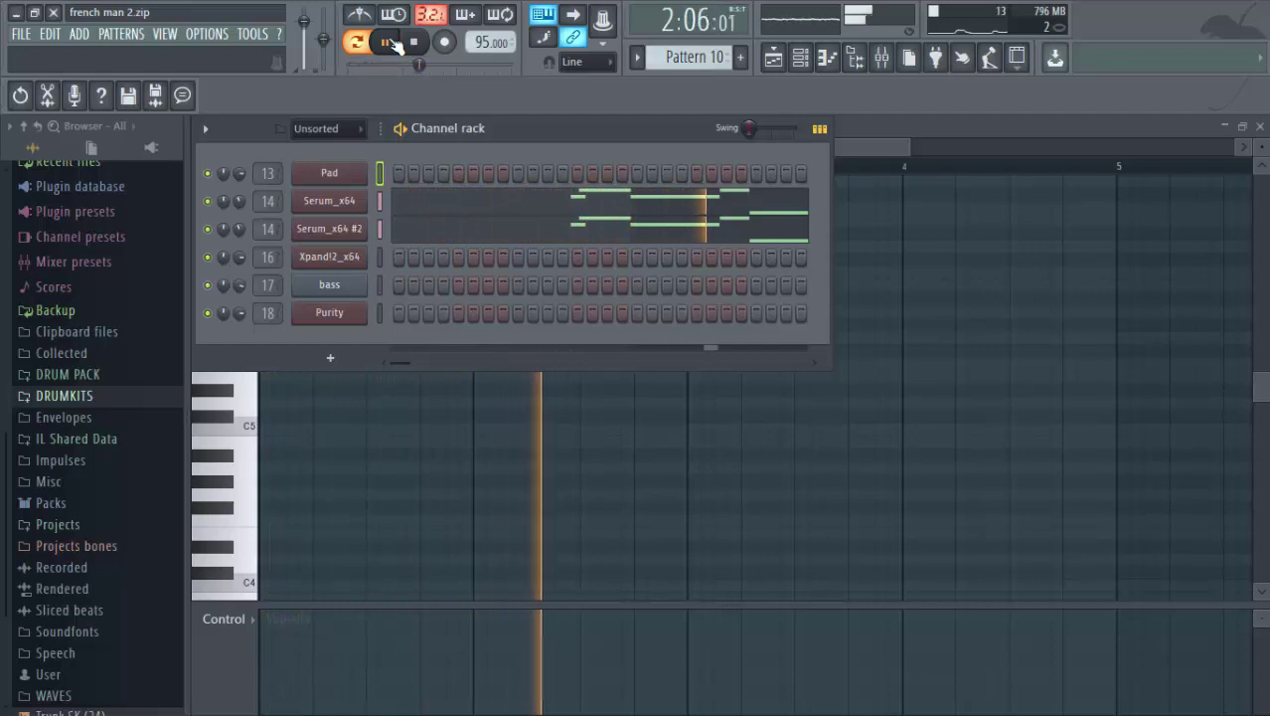
click(570, 200)
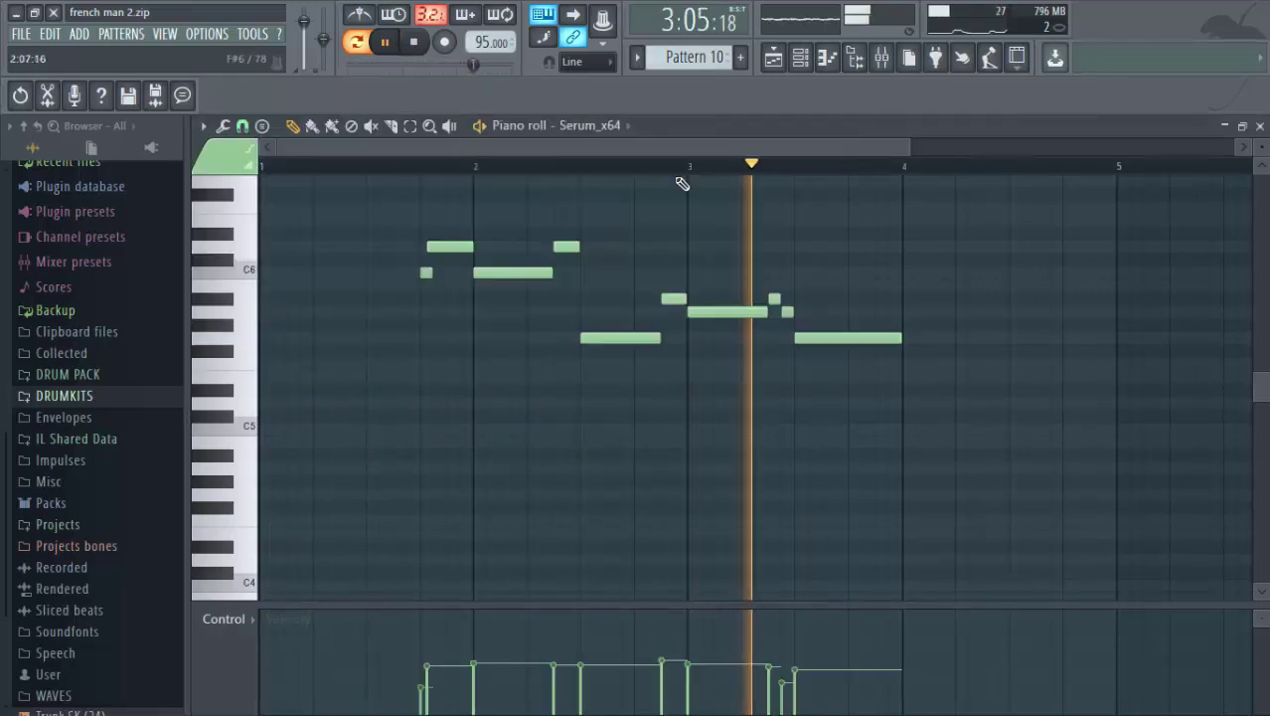
click(771, 59)
click(418, 41)
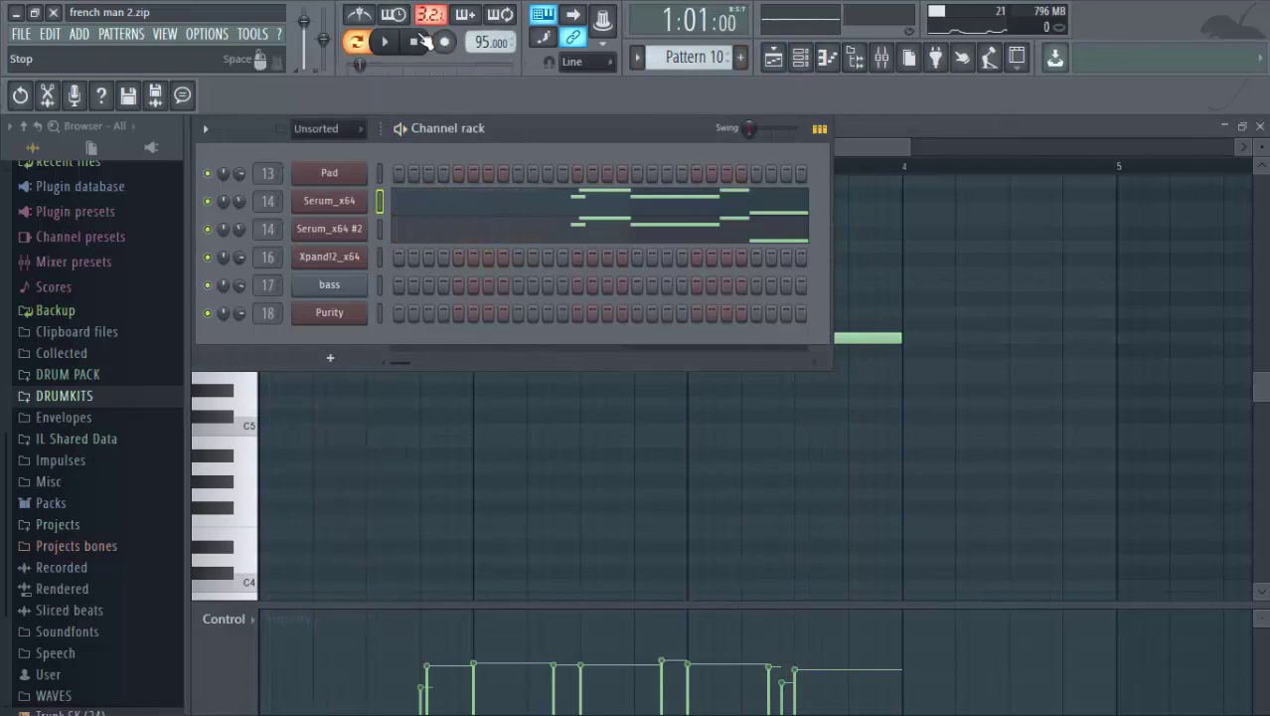
click(758, 230)
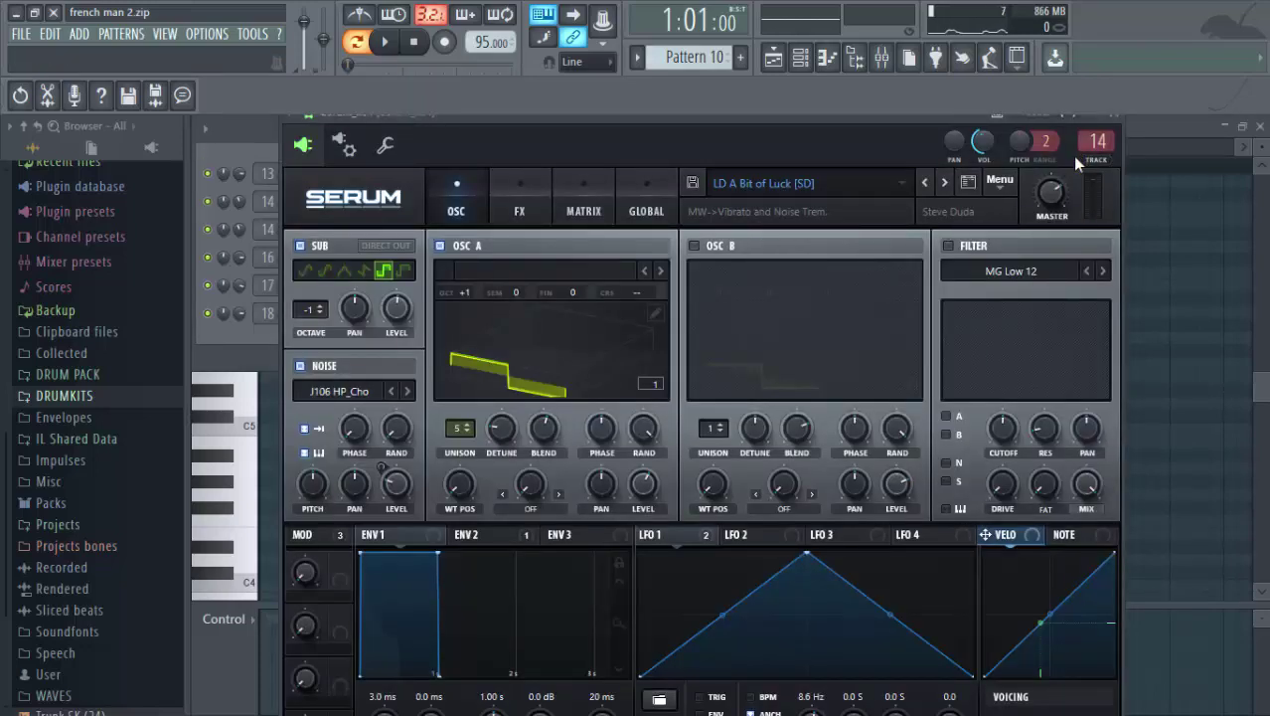
click(1125, 121)
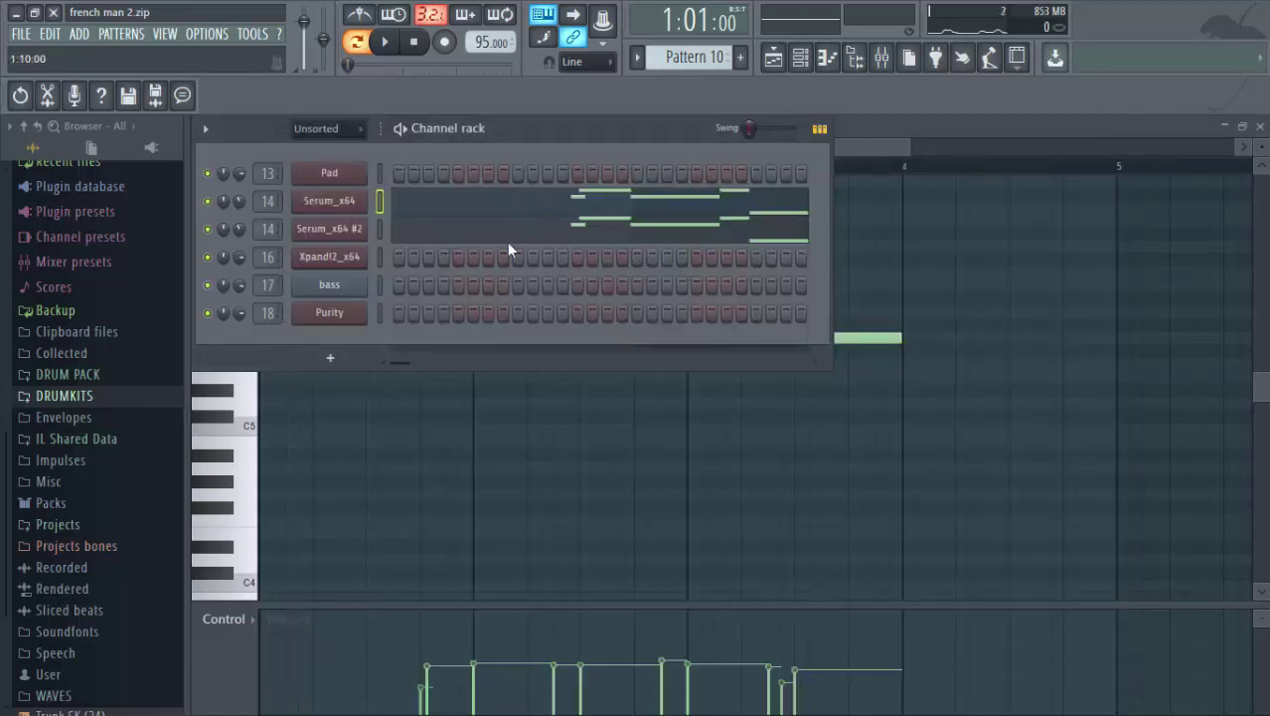
Solo Serum_x64 and Serum_x64 #2 in turn, playing Pattern 10 to hear each layer alone.
right_click(210, 206)
click(211, 208)
click(385, 43)
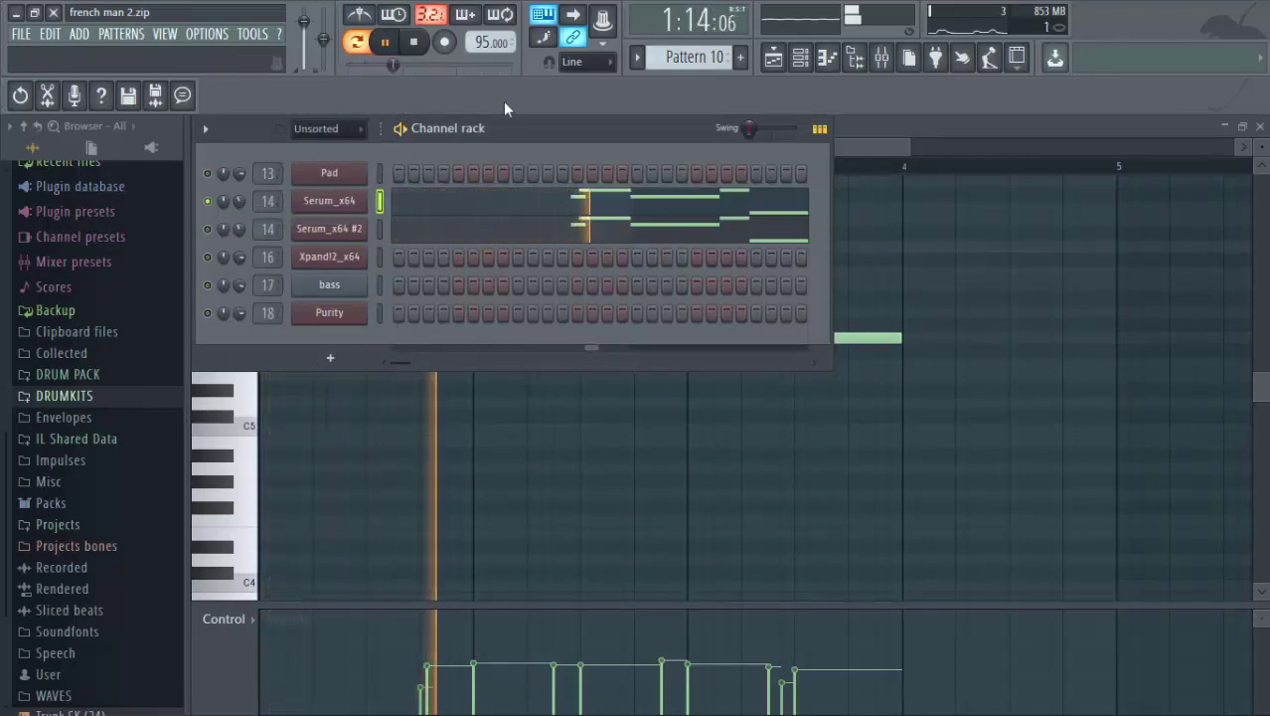
click(425, 45)
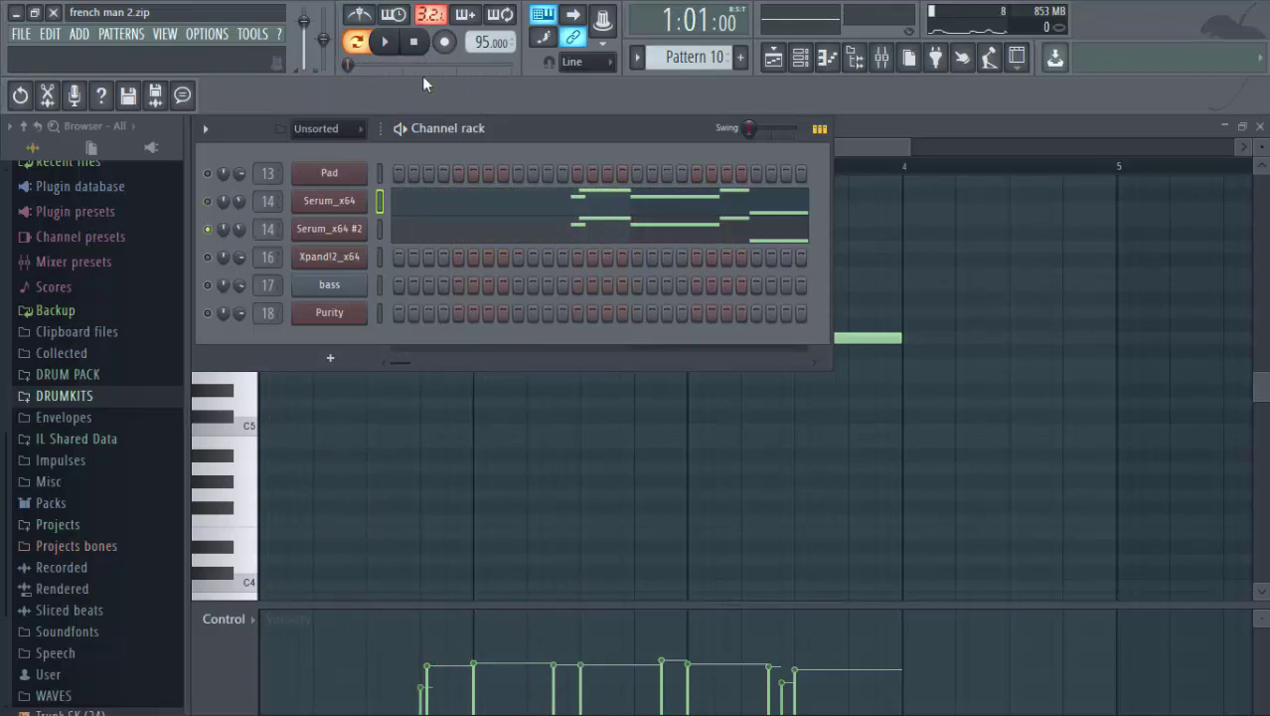
click(396, 50)
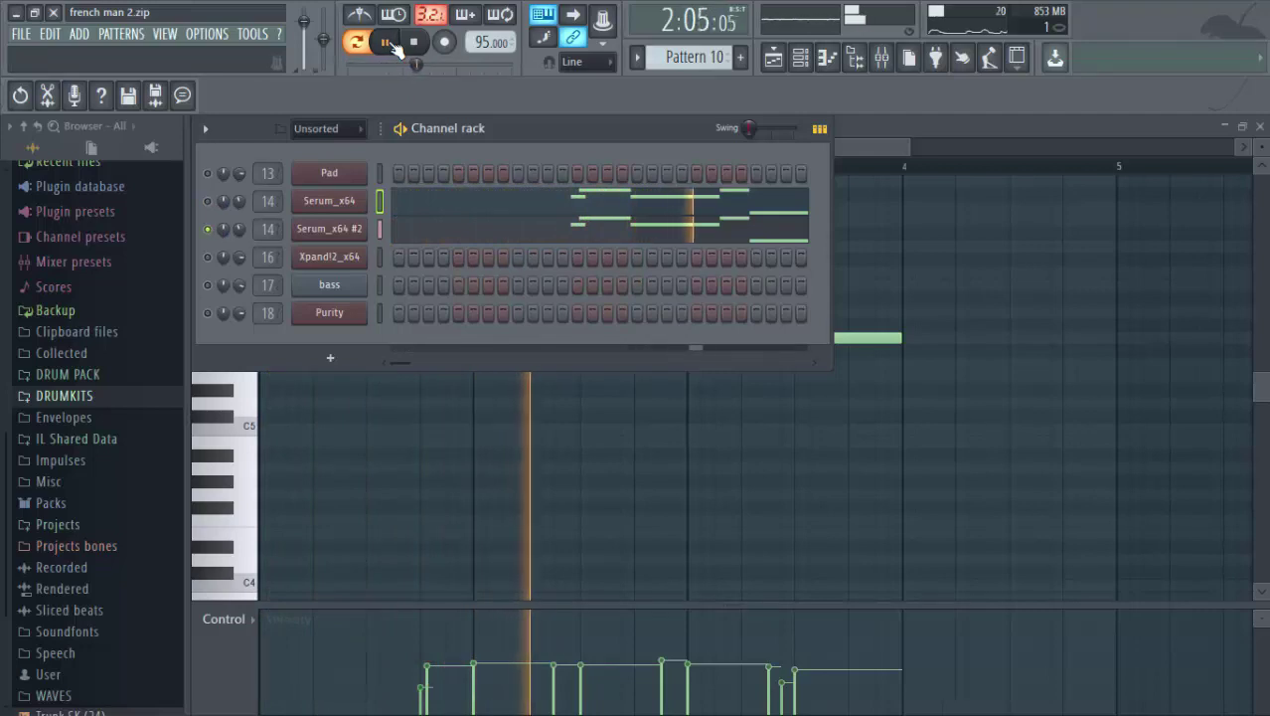
click(418, 45)
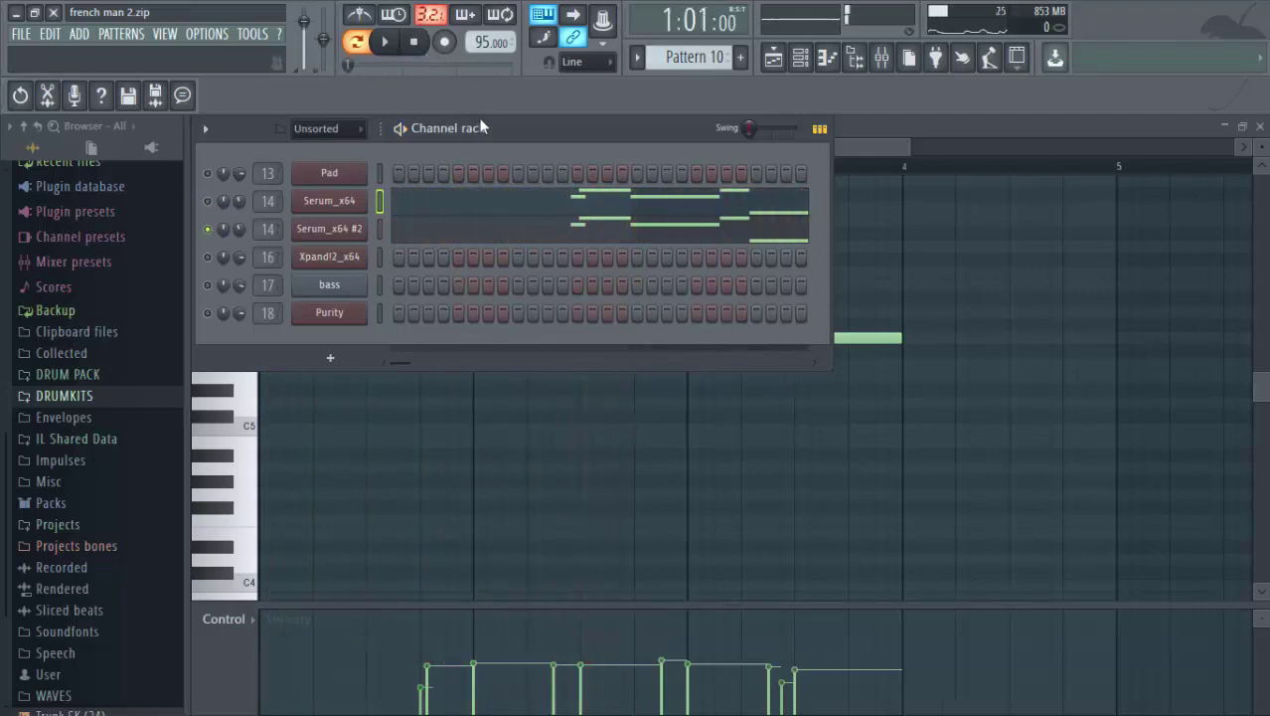
Turn off the solo on Serum_x64 #2 and play Pattern 10 with both Serum layers together.
right_click(211, 230)
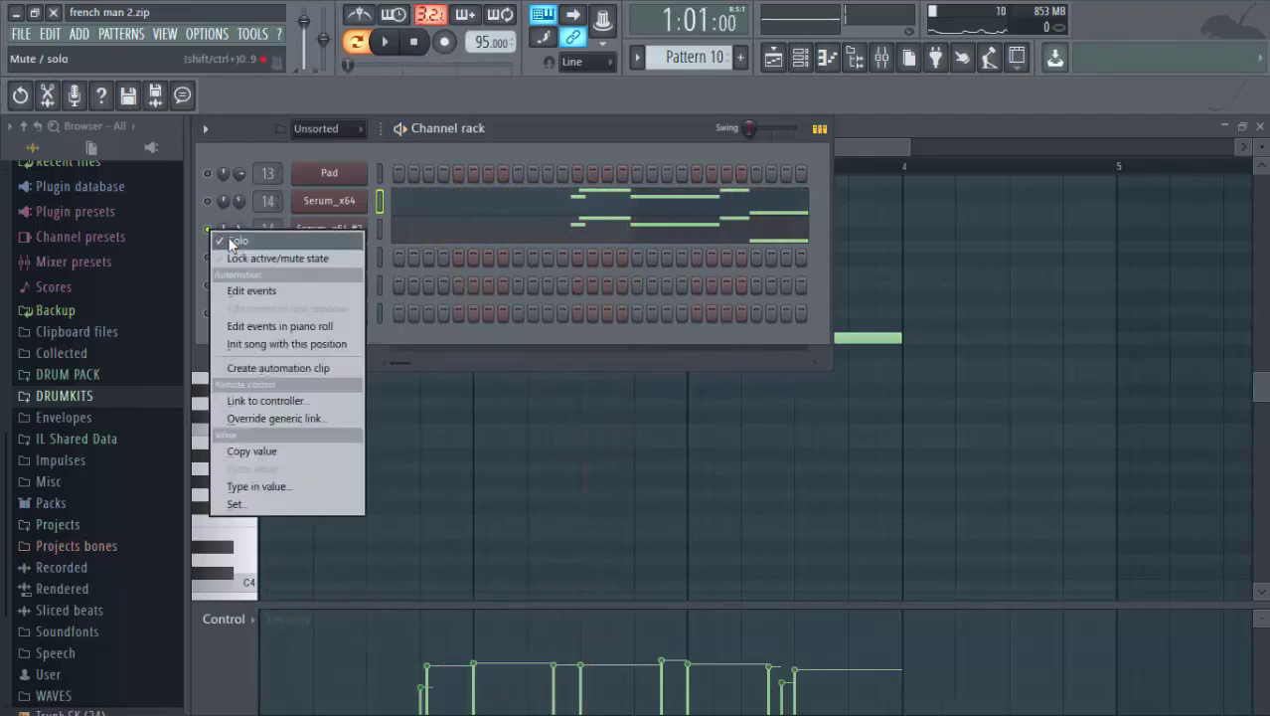
click(232, 241)
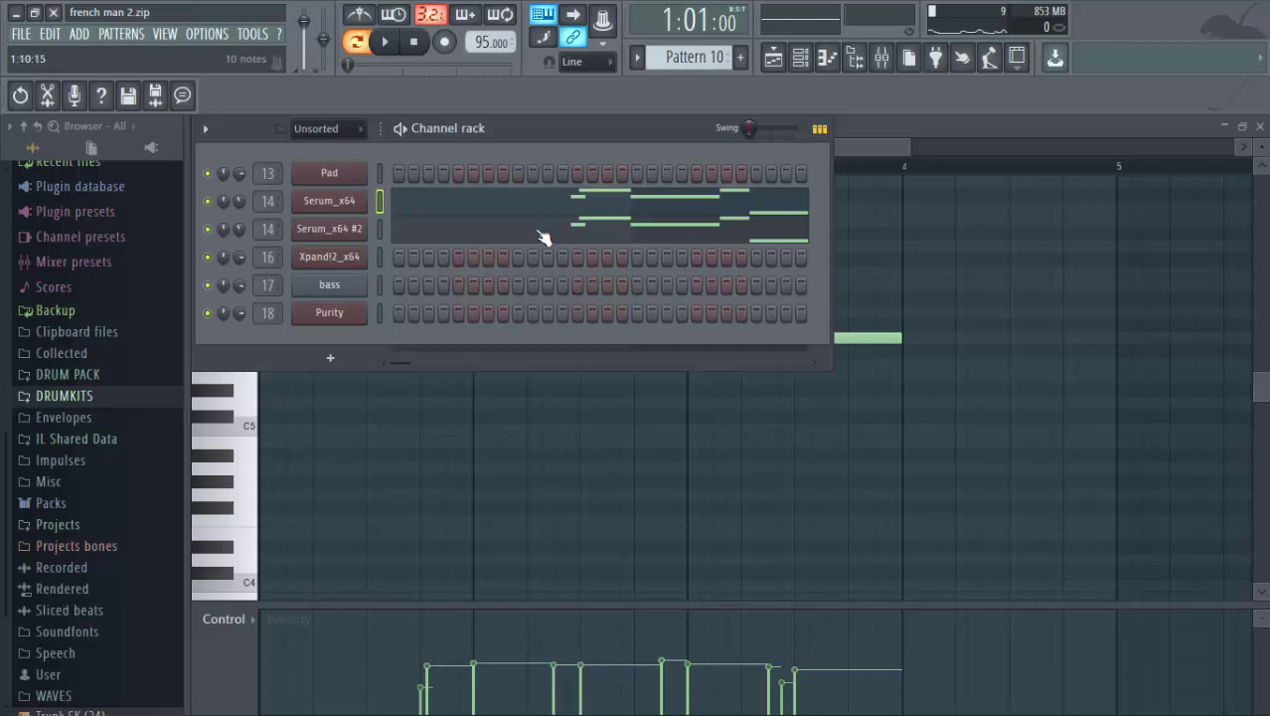
click(385, 42)
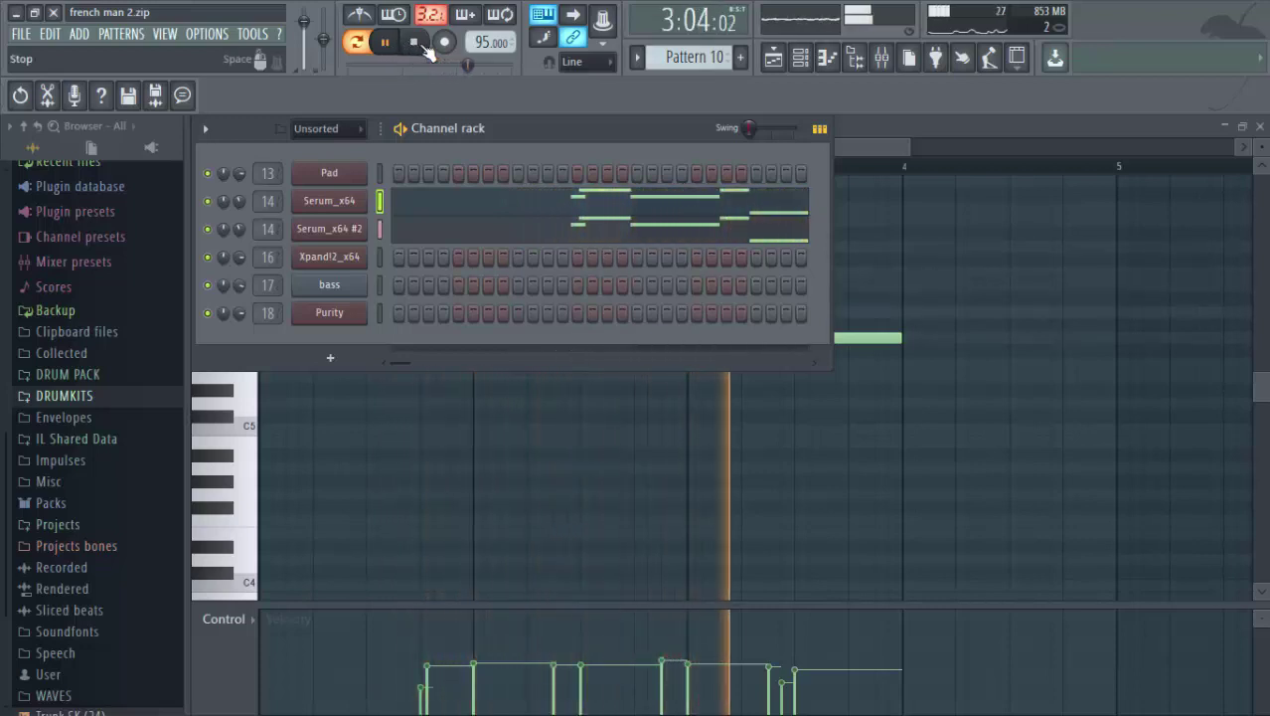
click(415, 43)
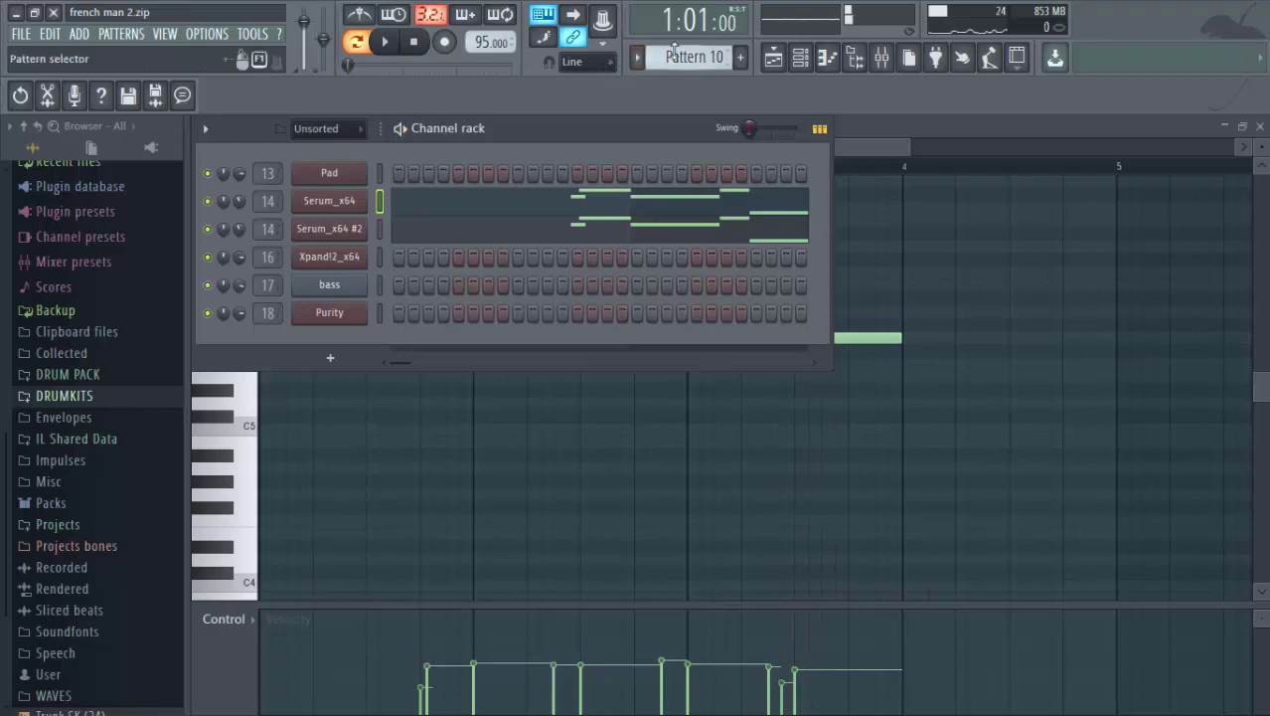
Play Pattern 11 and inspect the sound loaded in its Xpand!2_x64 channel.
scroll(686, 57, down, 1)
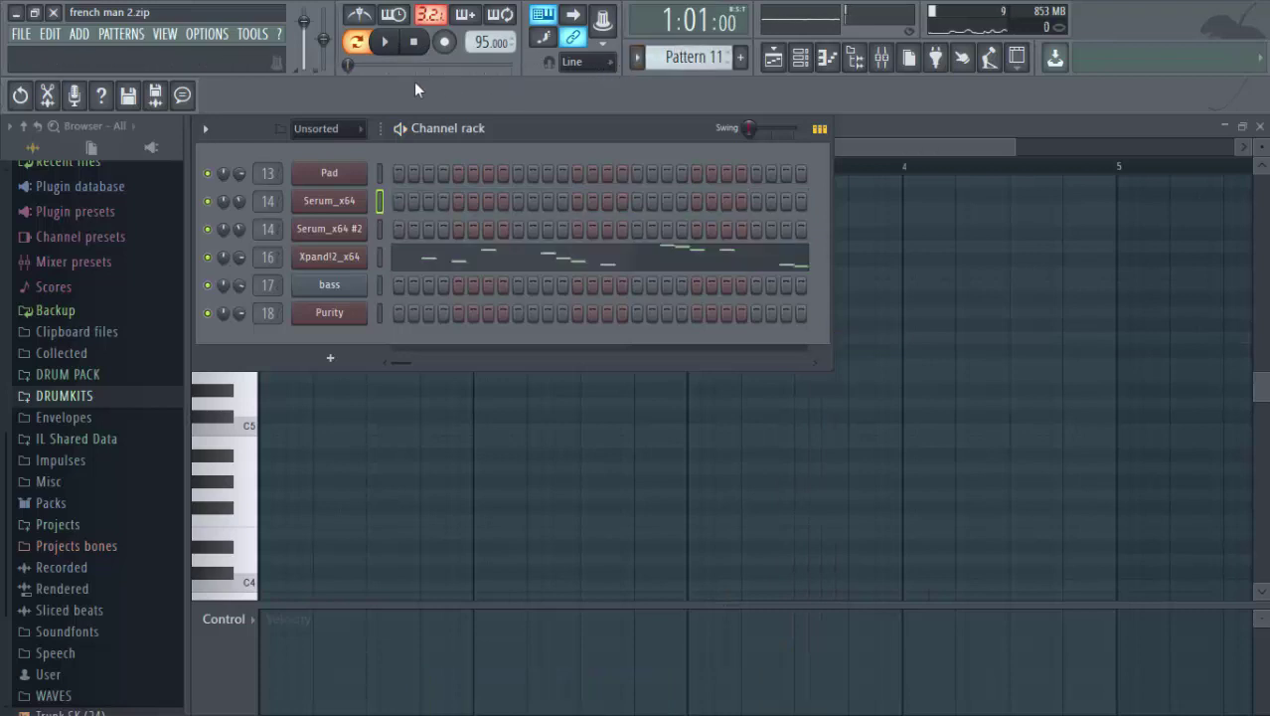
click(385, 42)
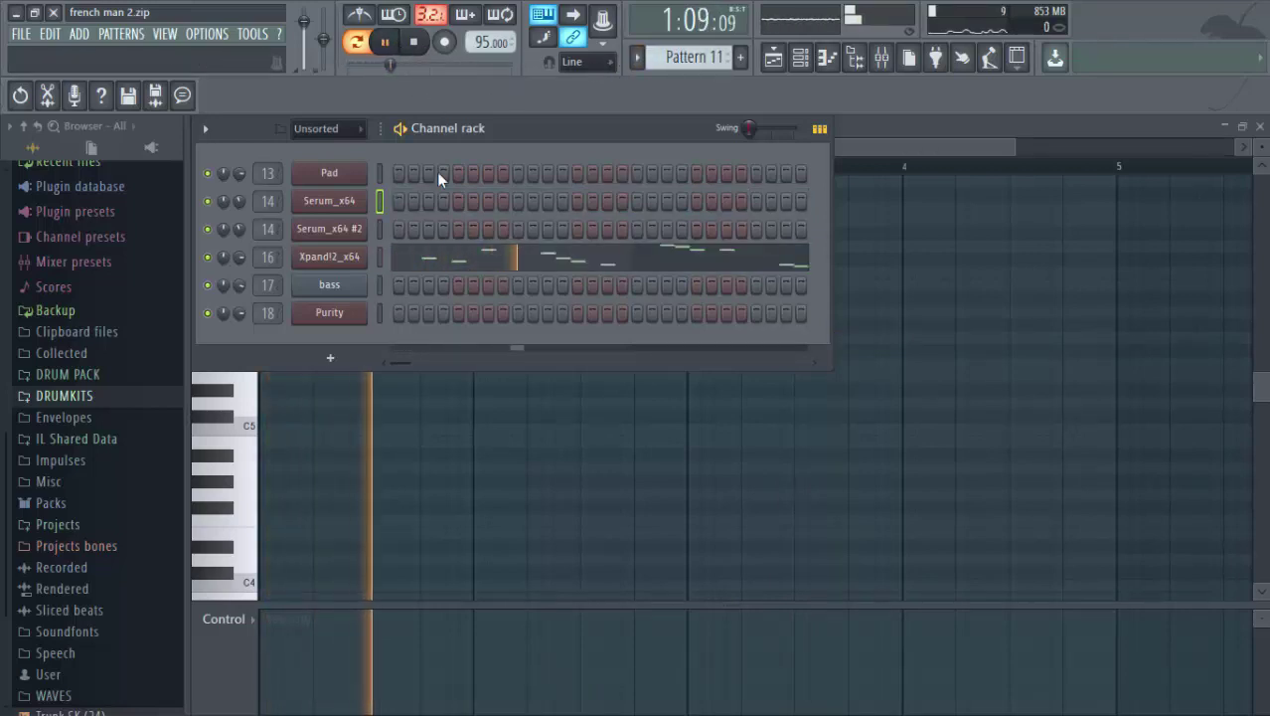
click(329, 257)
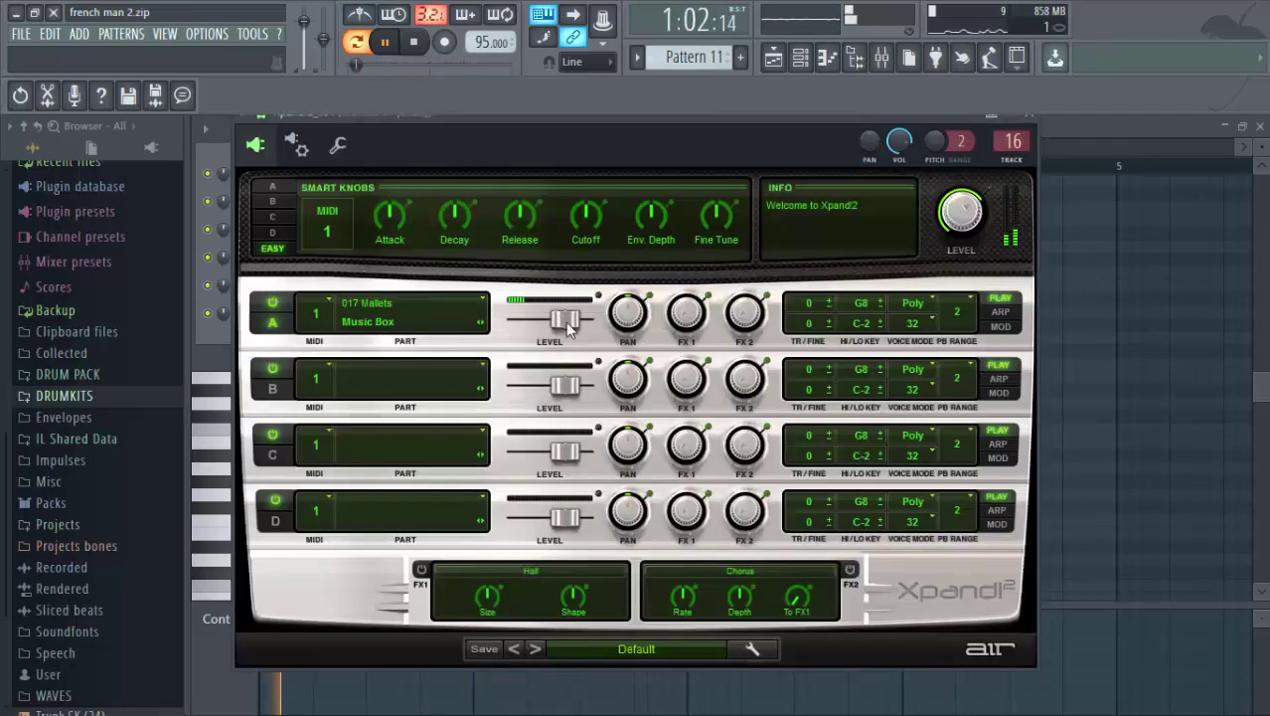
key(Escape)
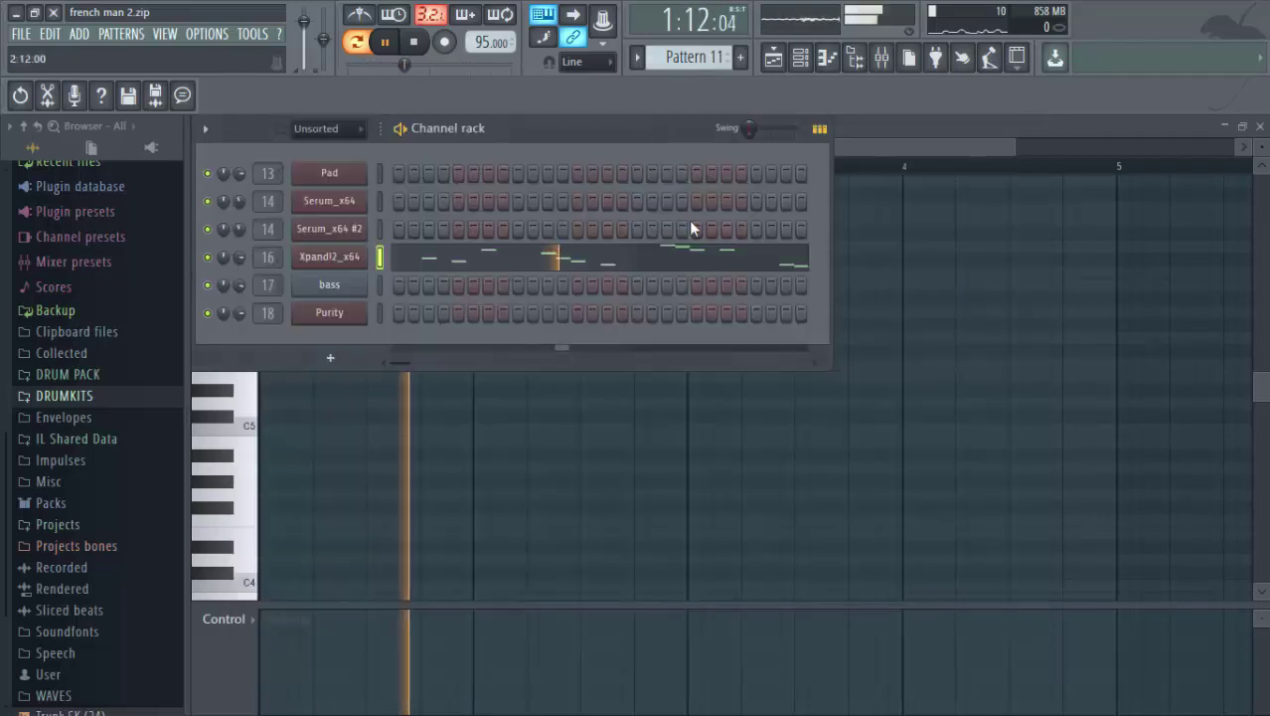
Examine the Xpand!2_x64 notes of Pattern 11 in the piano roll and play them from bar 2.
click(636, 266)
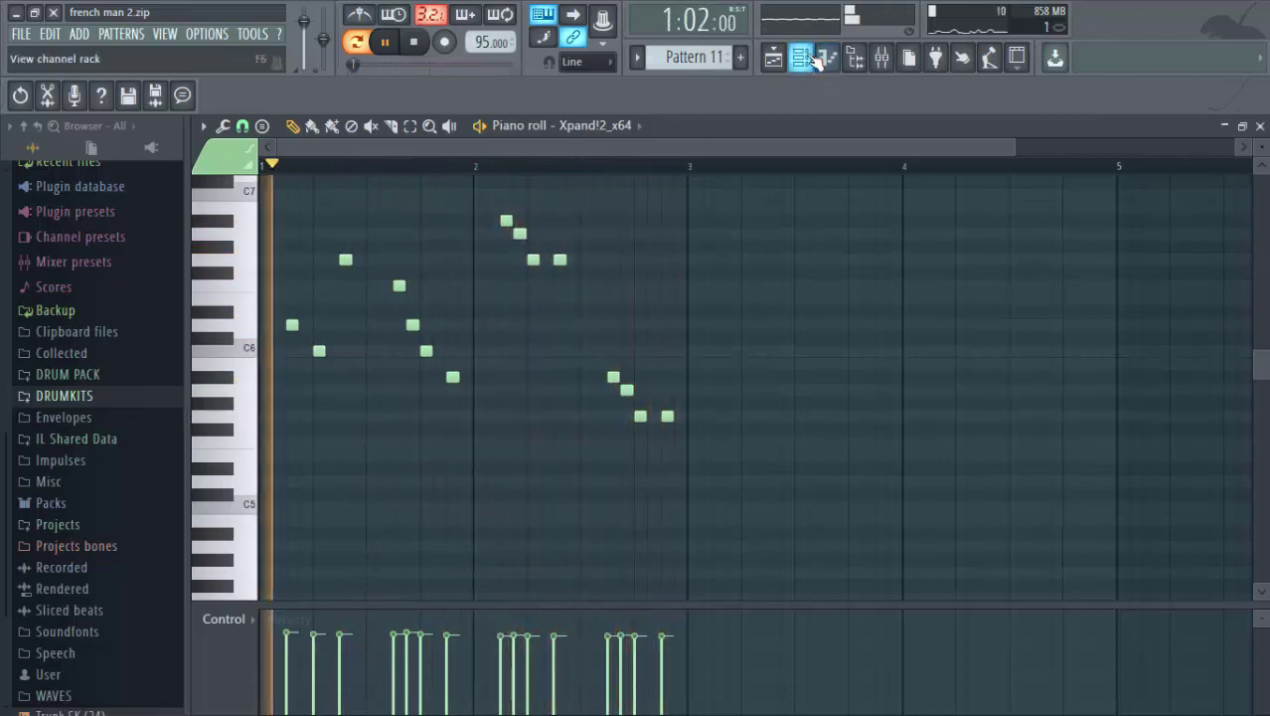
key(space)
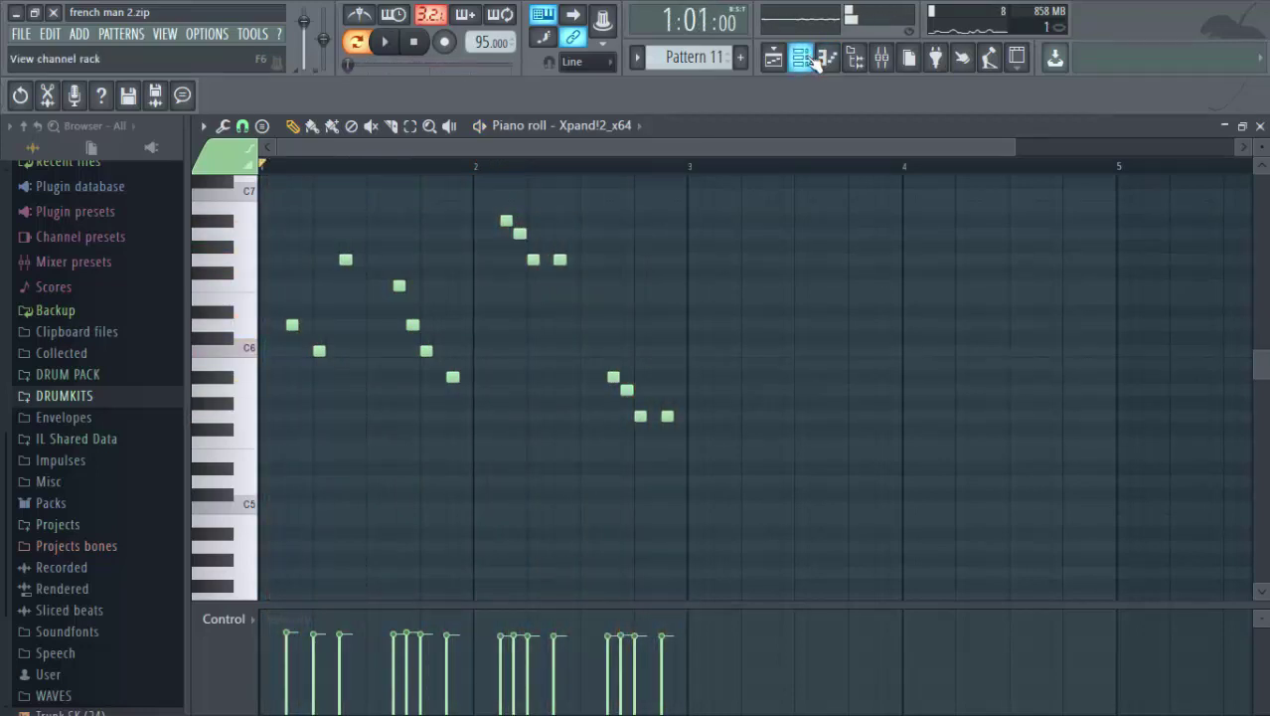
click(478, 167)
key(space)
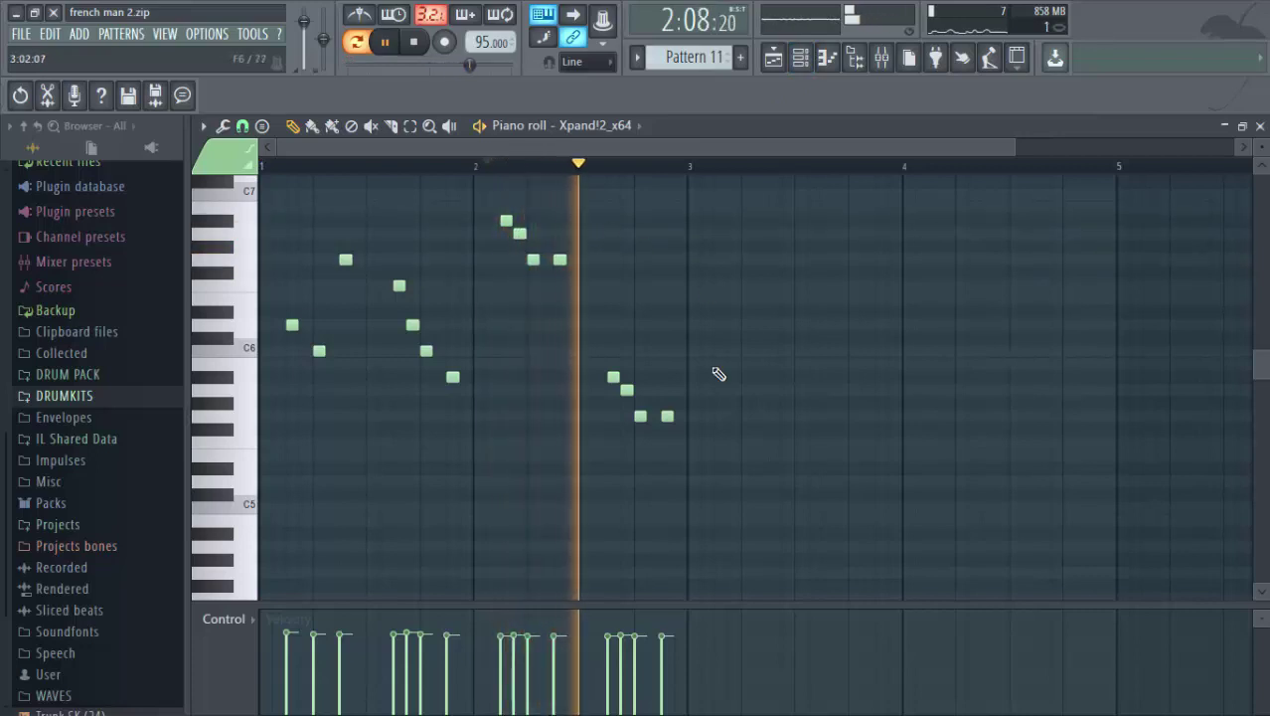
key(space)
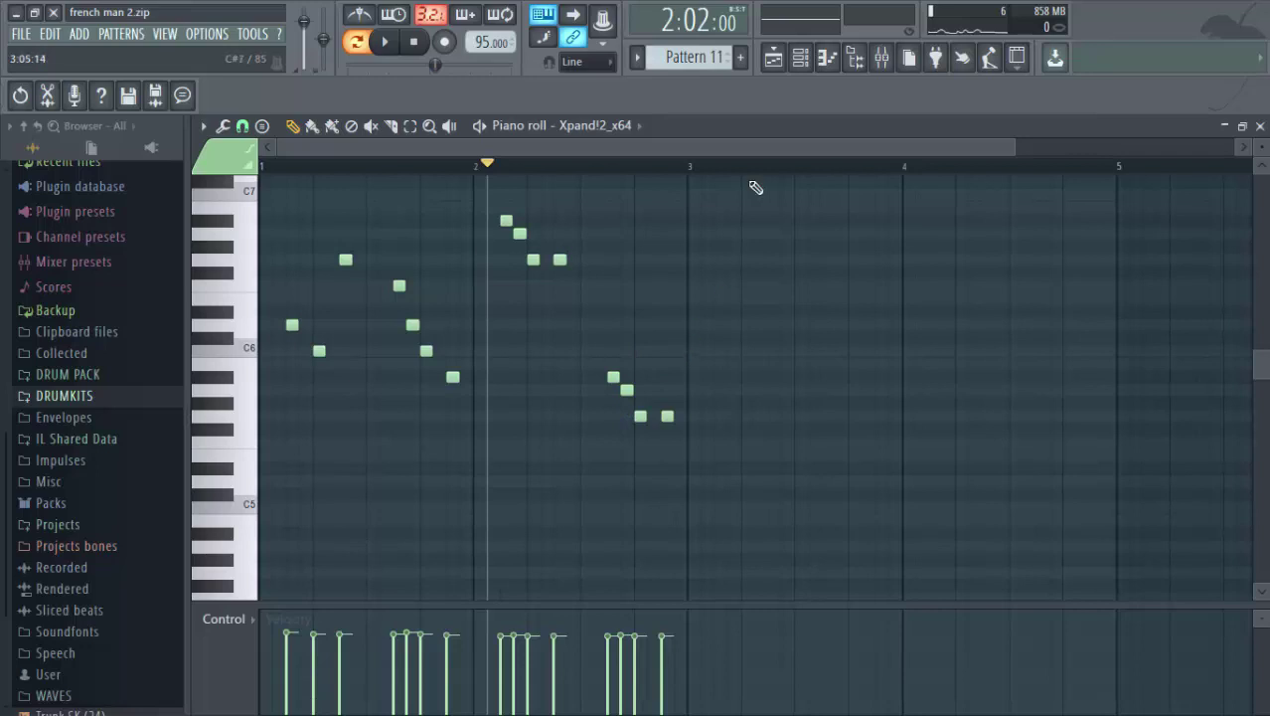
Switch to Pattern 12 and inspect the bass channel's Fruity DX10 instrument and its list of presets.
click(801, 57)
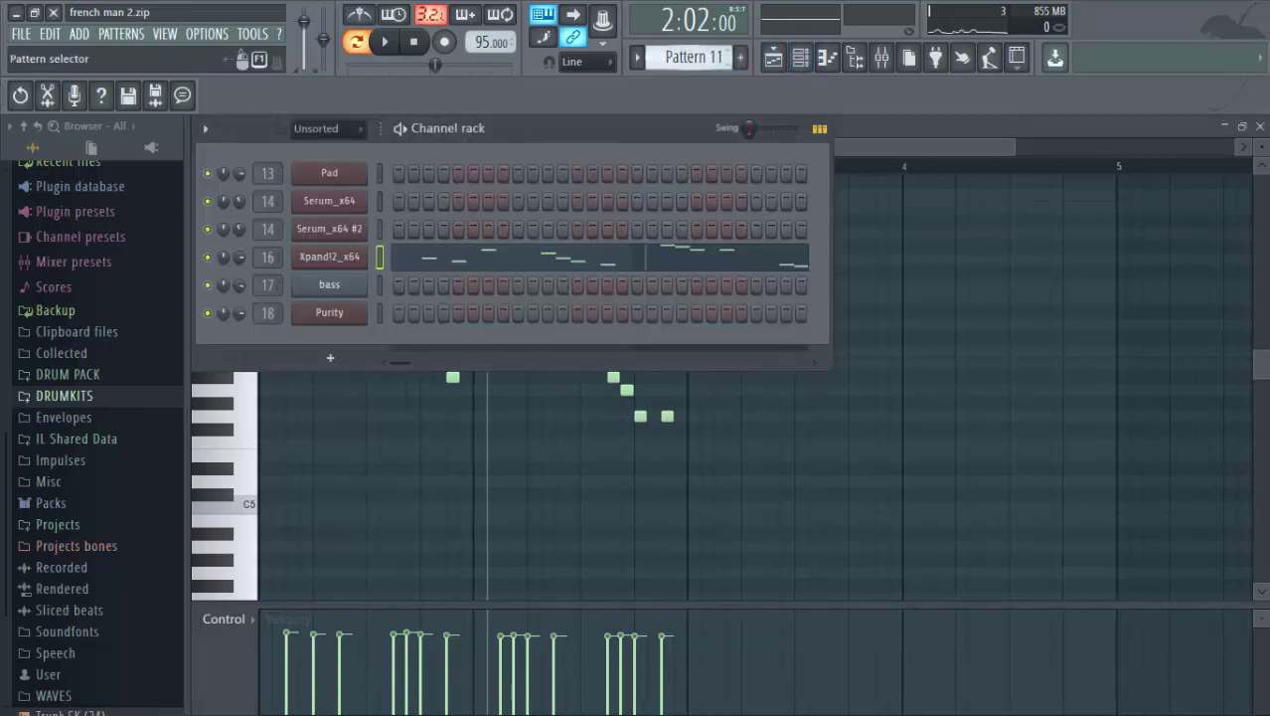
scroll(686, 57, down, 1)
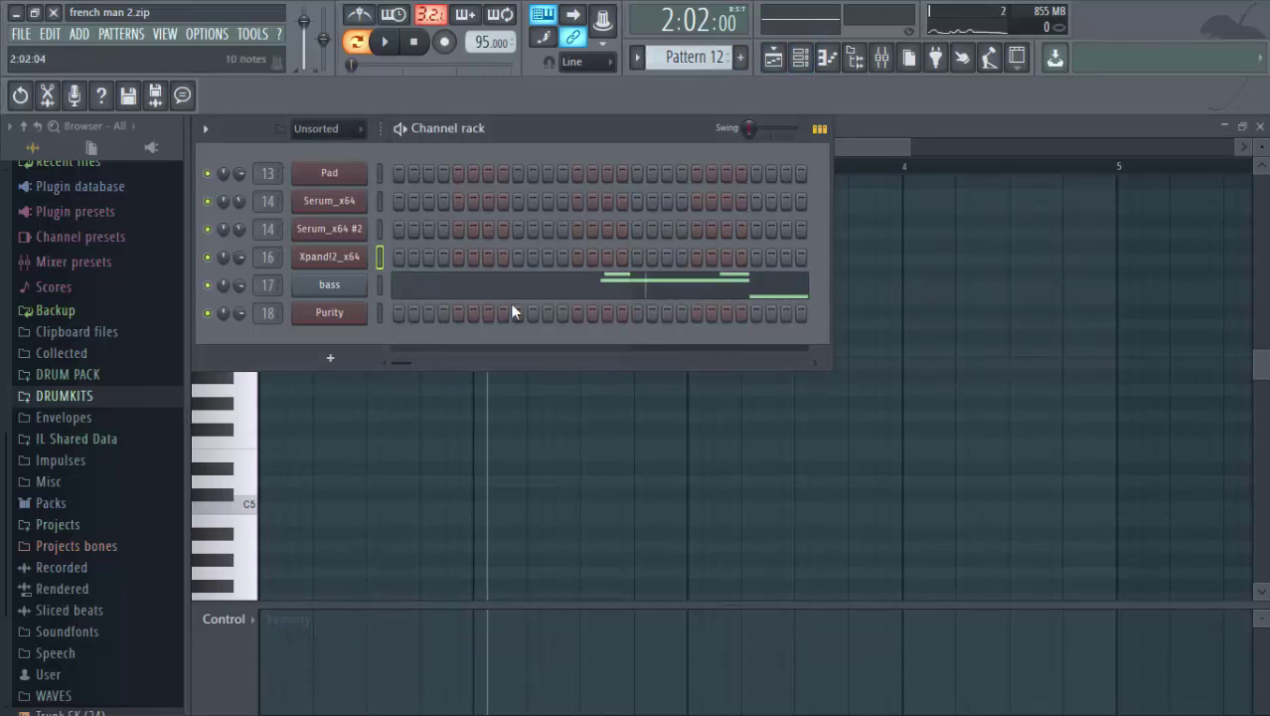
click(346, 290)
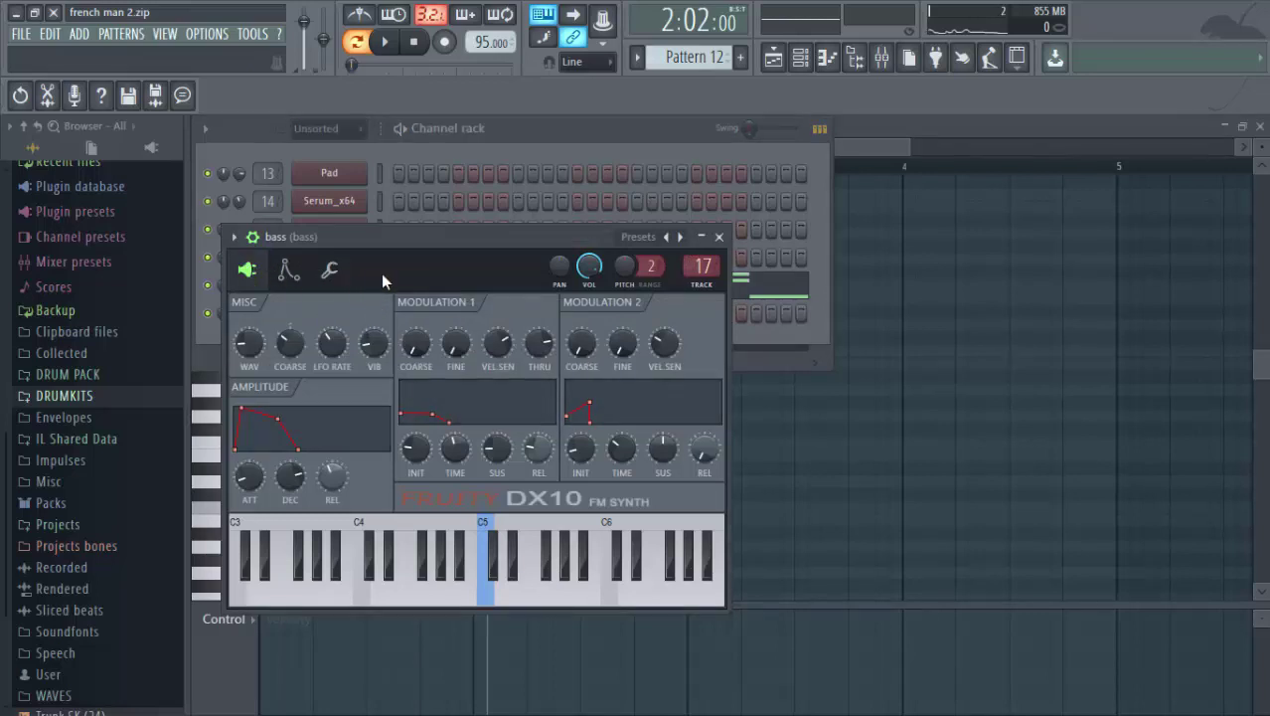
click(207, 34)
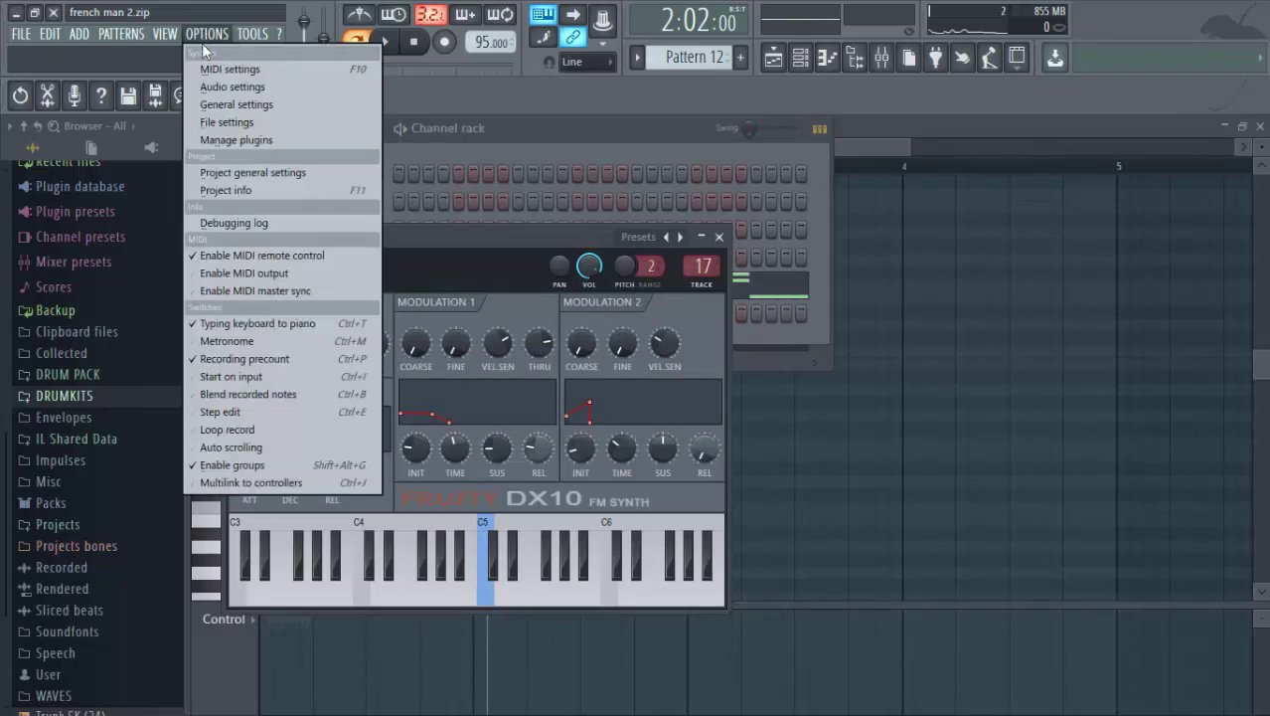
mouse_move(84, 36)
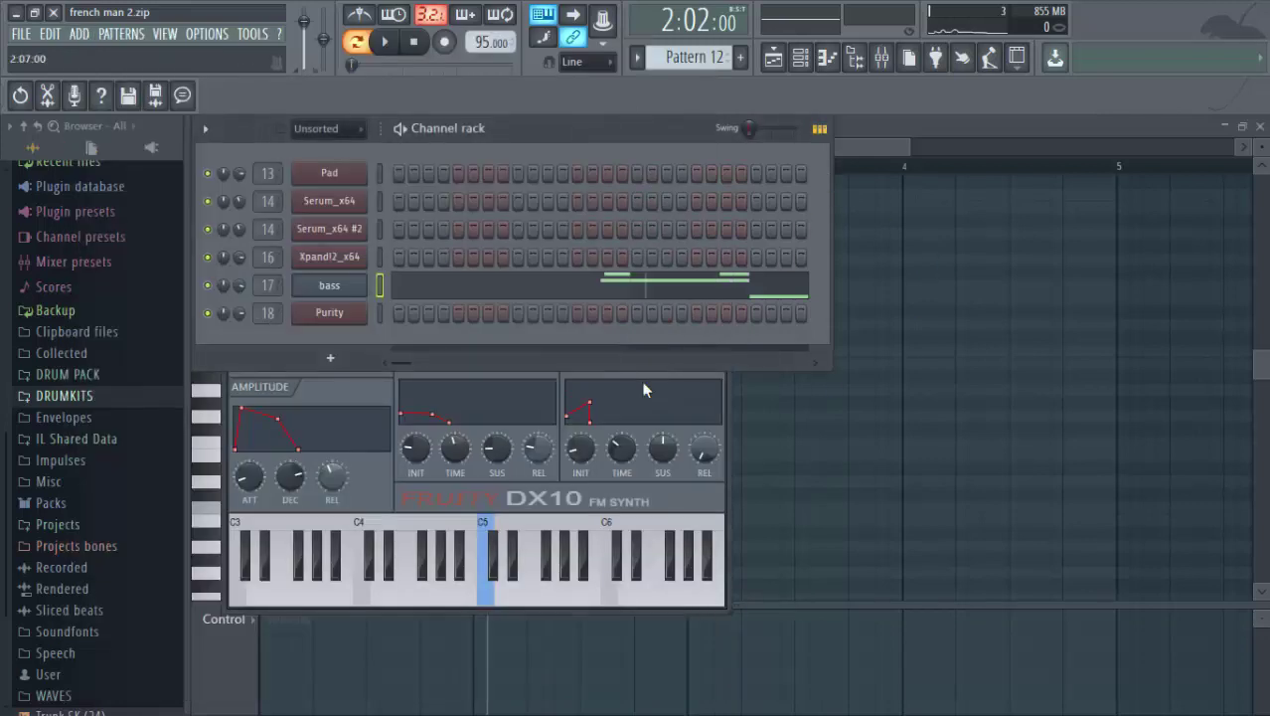
click(348, 291)
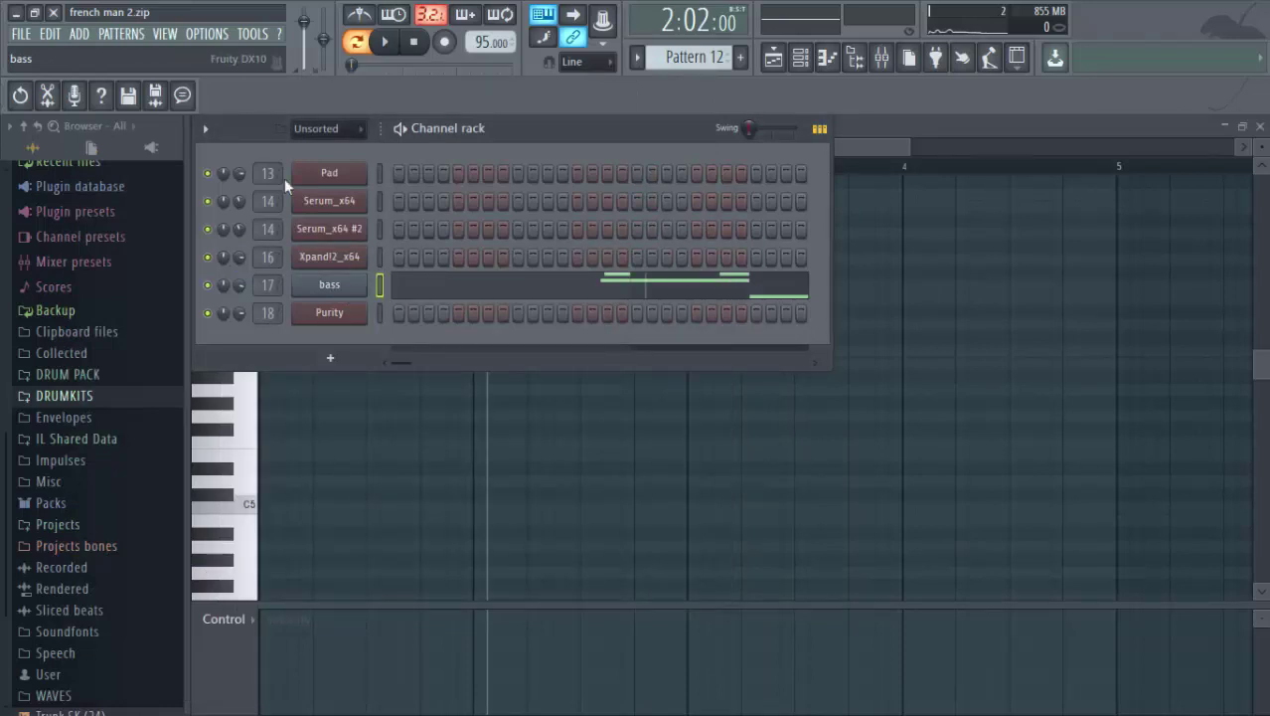
click(356, 288)
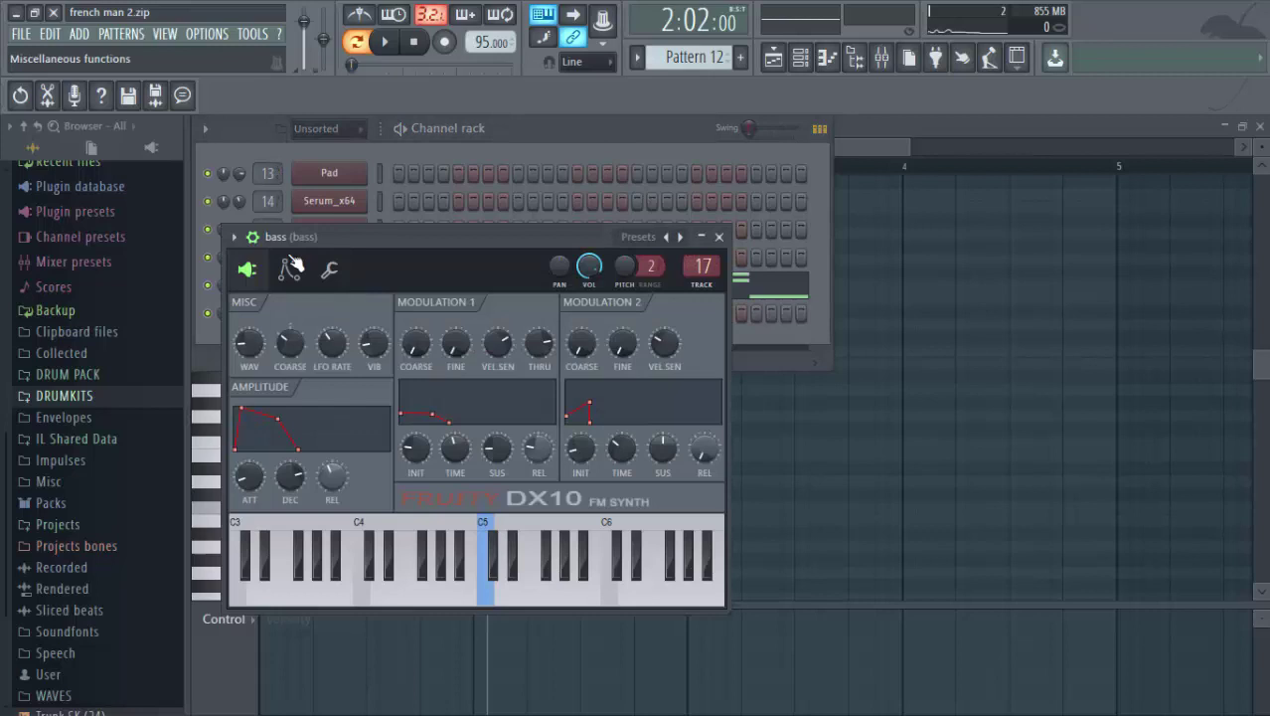
click(234, 236)
mouse_move(307, 294)
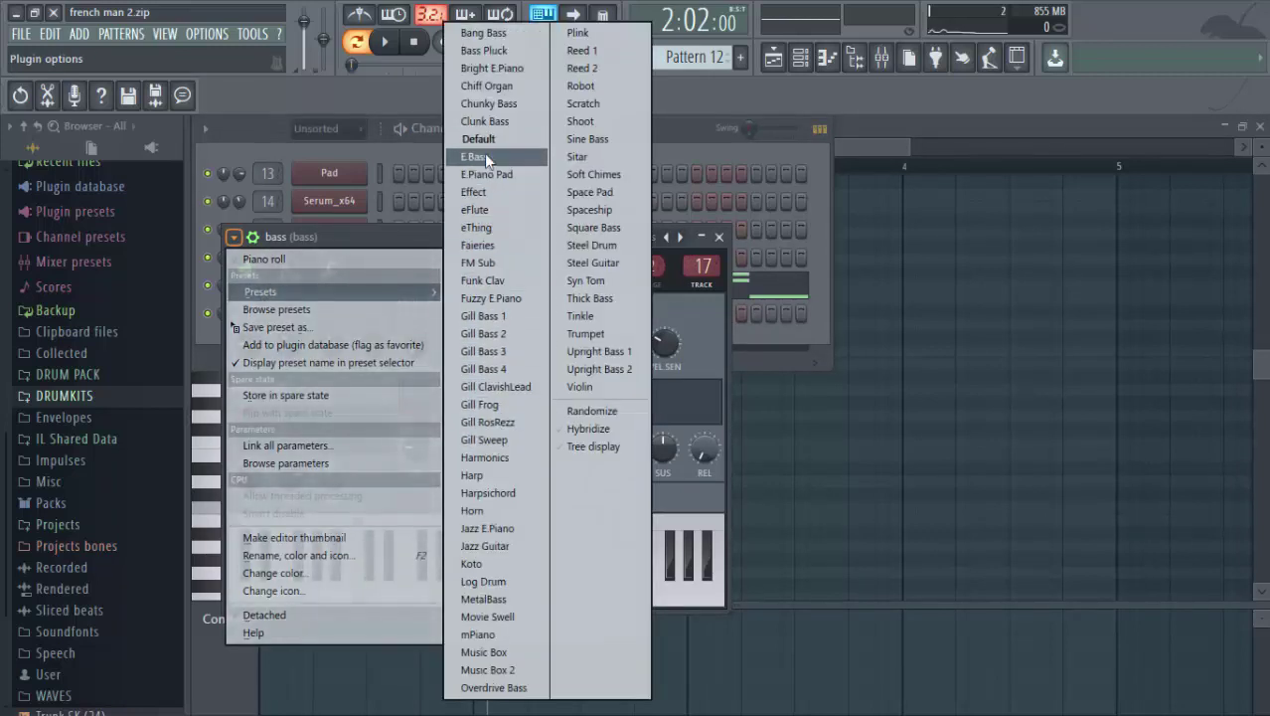
click(504, 213)
Examine the bass notes of Pattern 12 in the piano roll and play them from 1:13:00, just before bar 2.
click(538, 287)
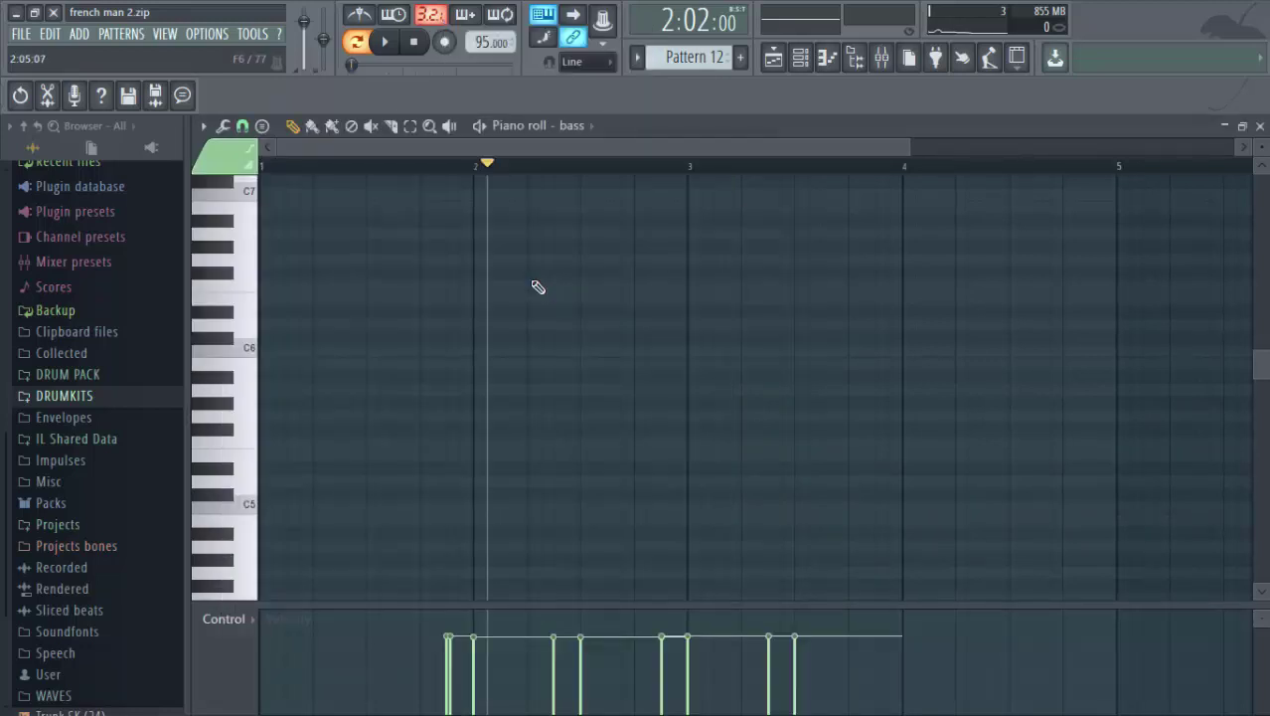
scroll(573, 310, down, 6)
click(422, 165)
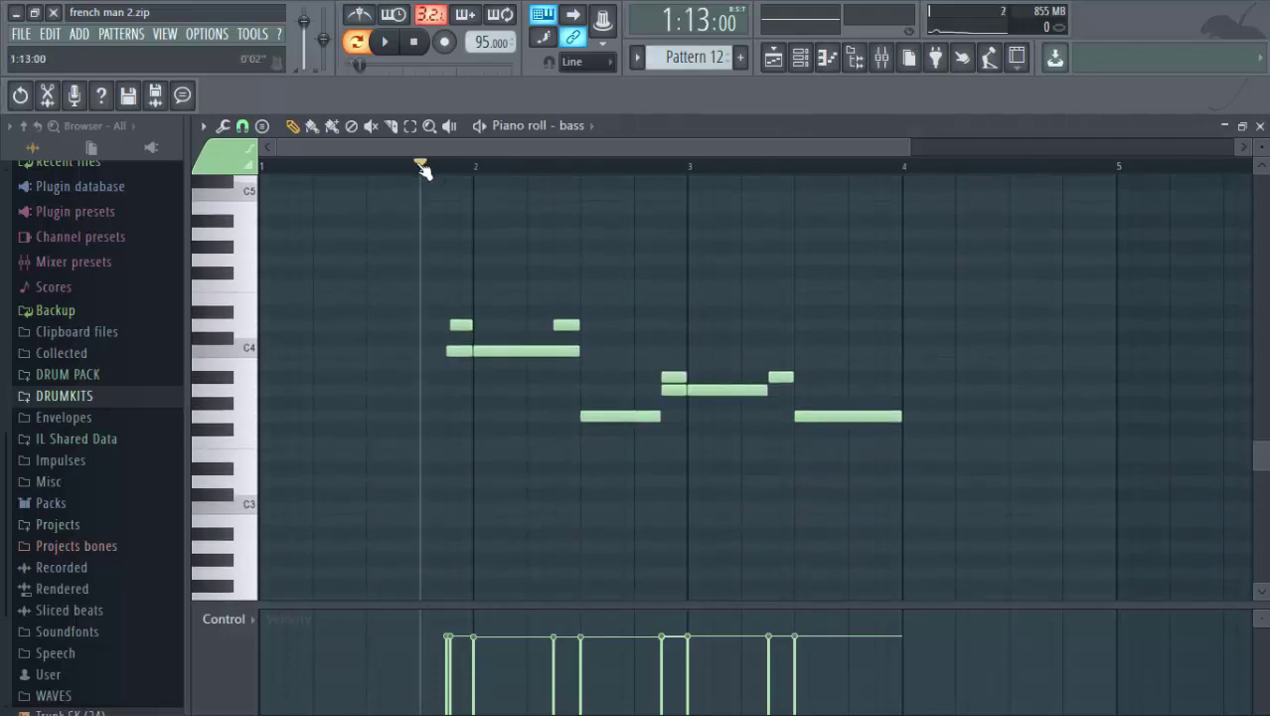
key(space)
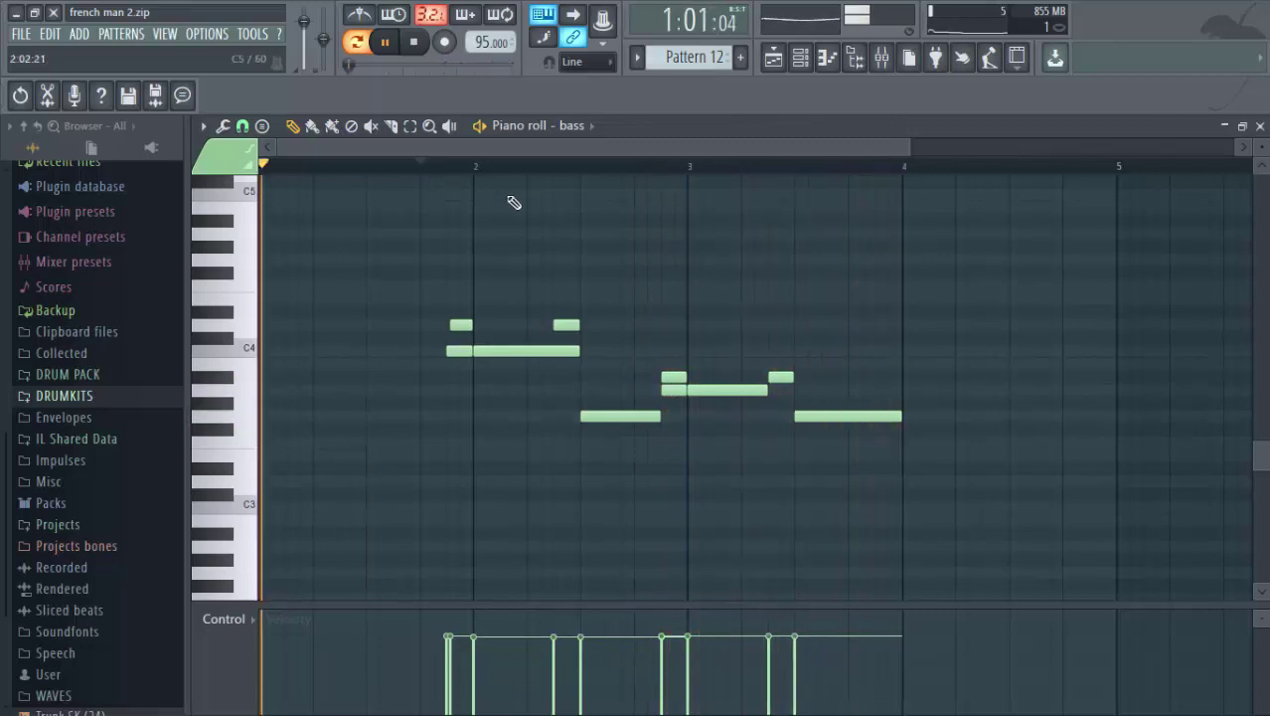
key(space)
key(space)
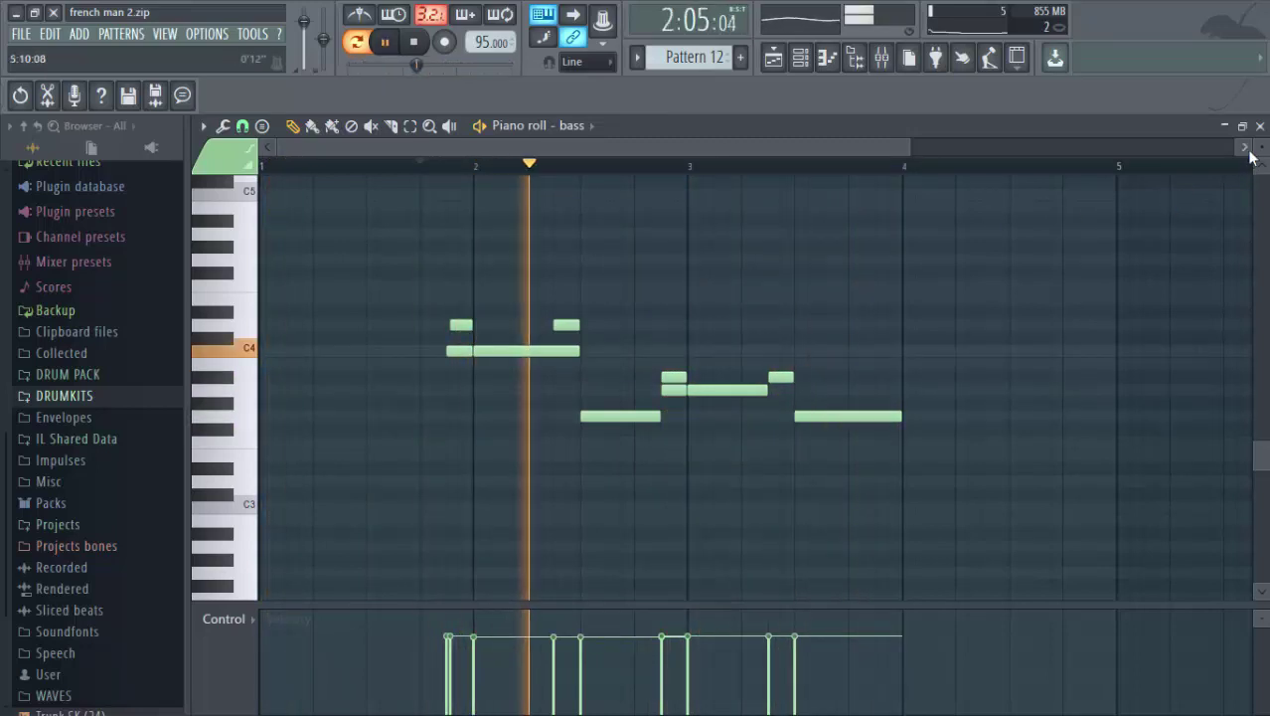
scroll(475, 286, up, 2)
key(space)
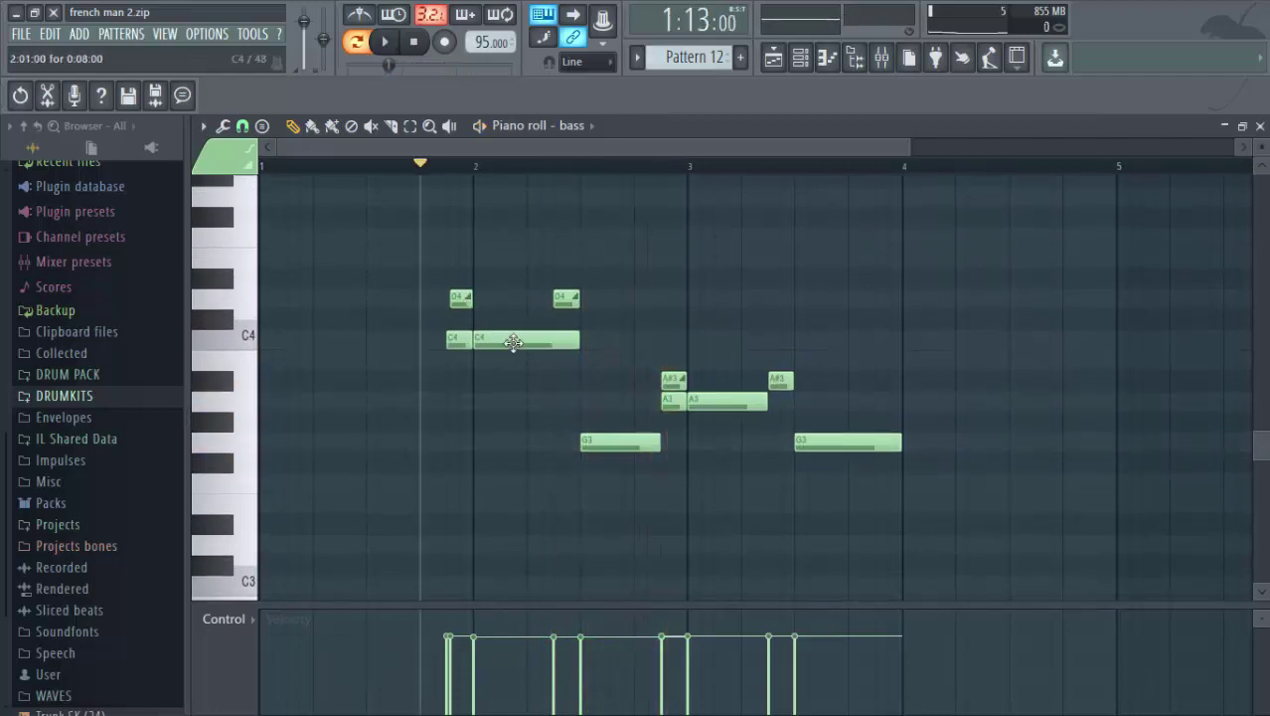
Demonstrate a slide note by adding an E4 note at bar 3, enabling its slide property and deleting it.
click(689, 256)
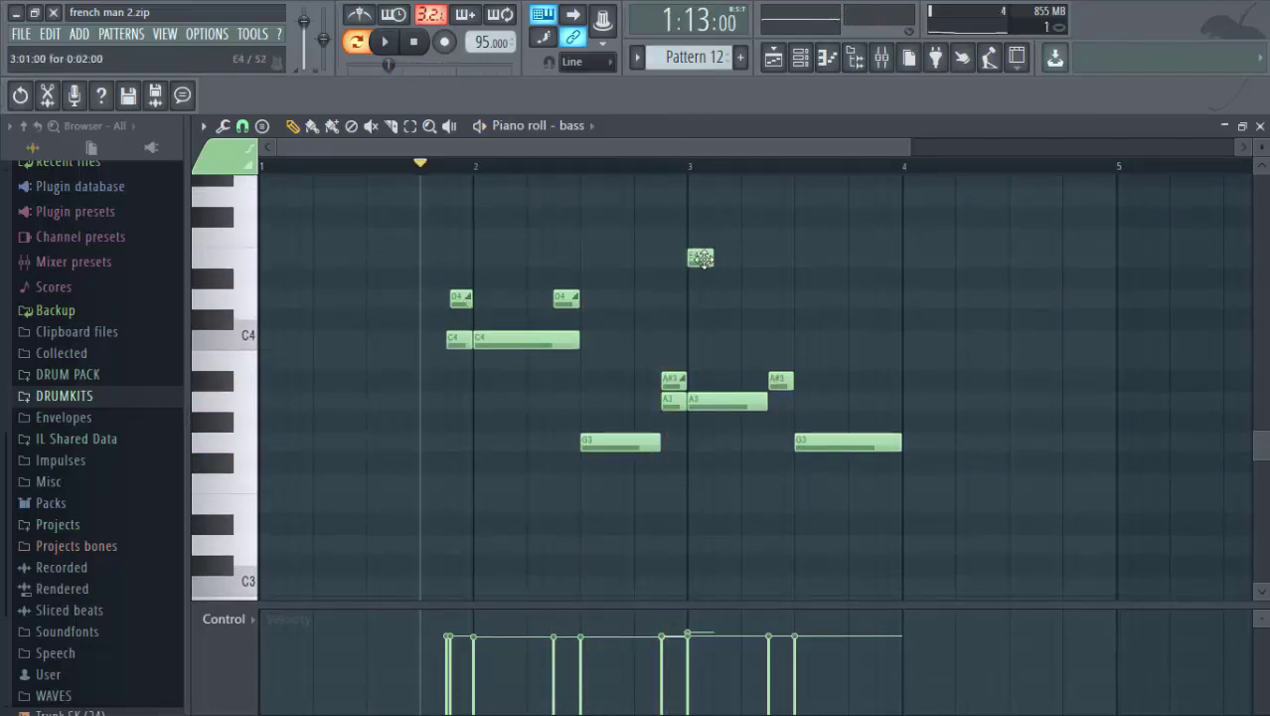
double_click(701, 258)
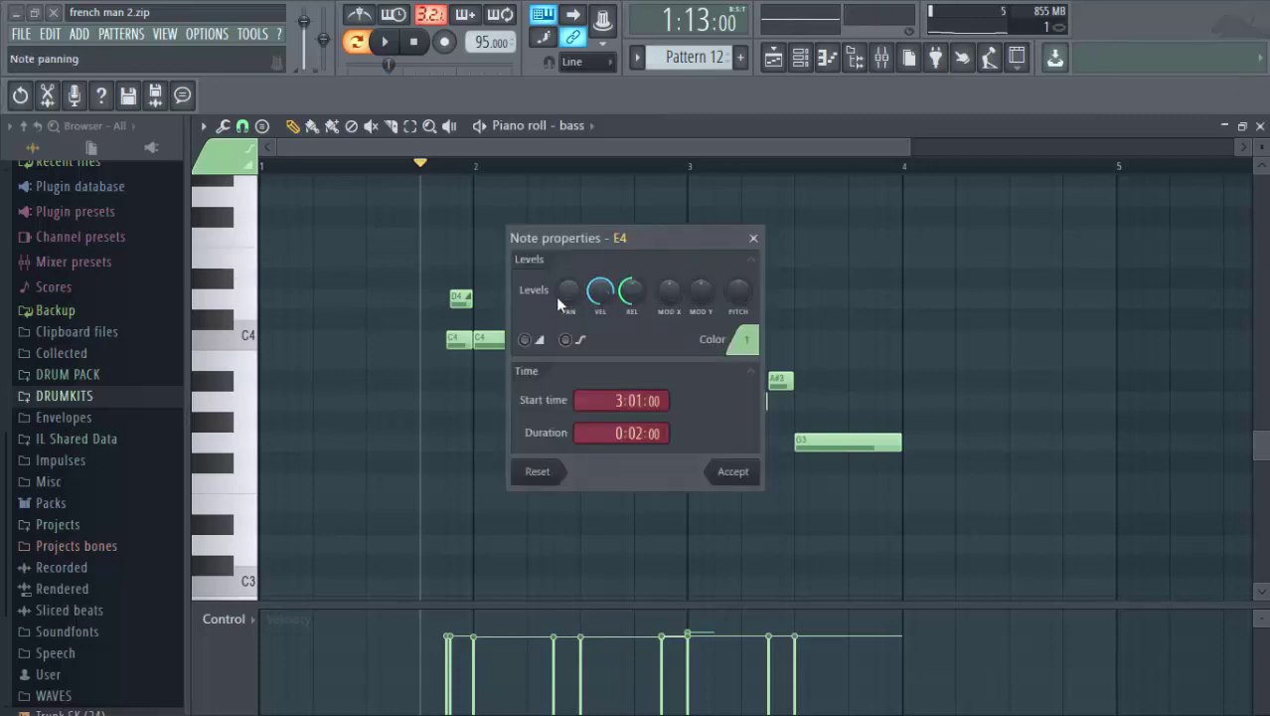
click(525, 340)
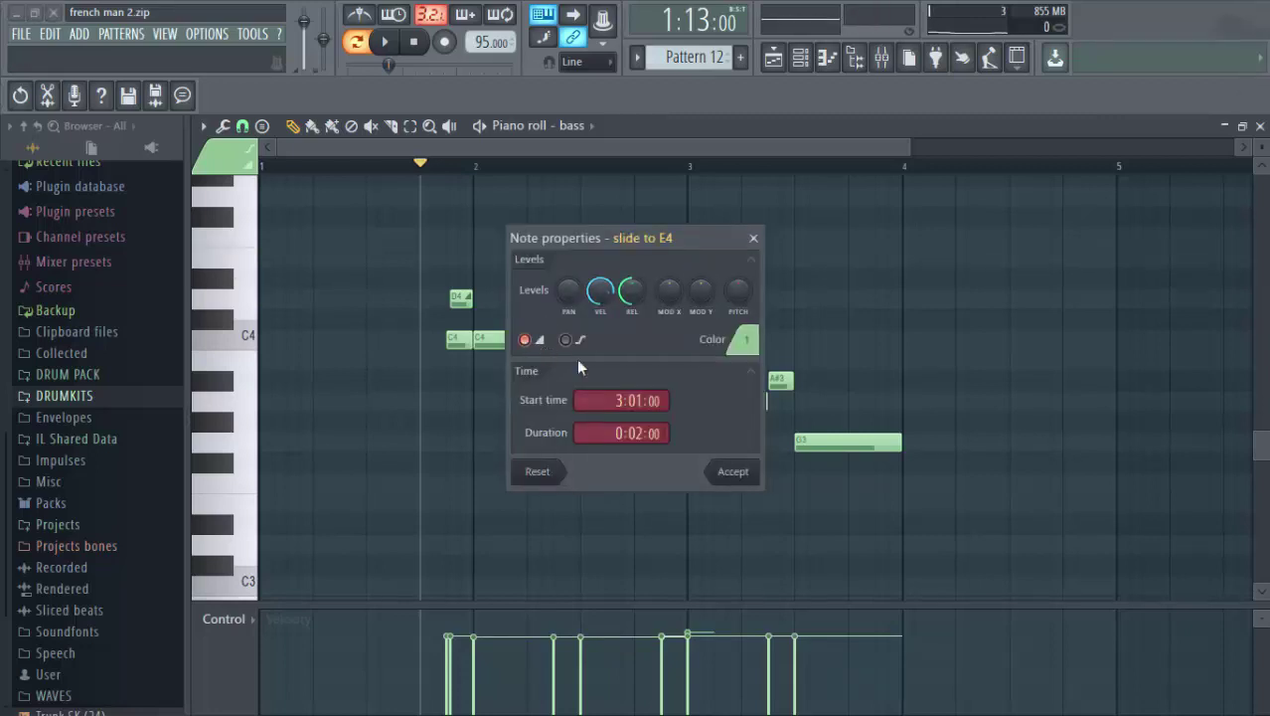
click(734, 473)
right_click(701, 259)
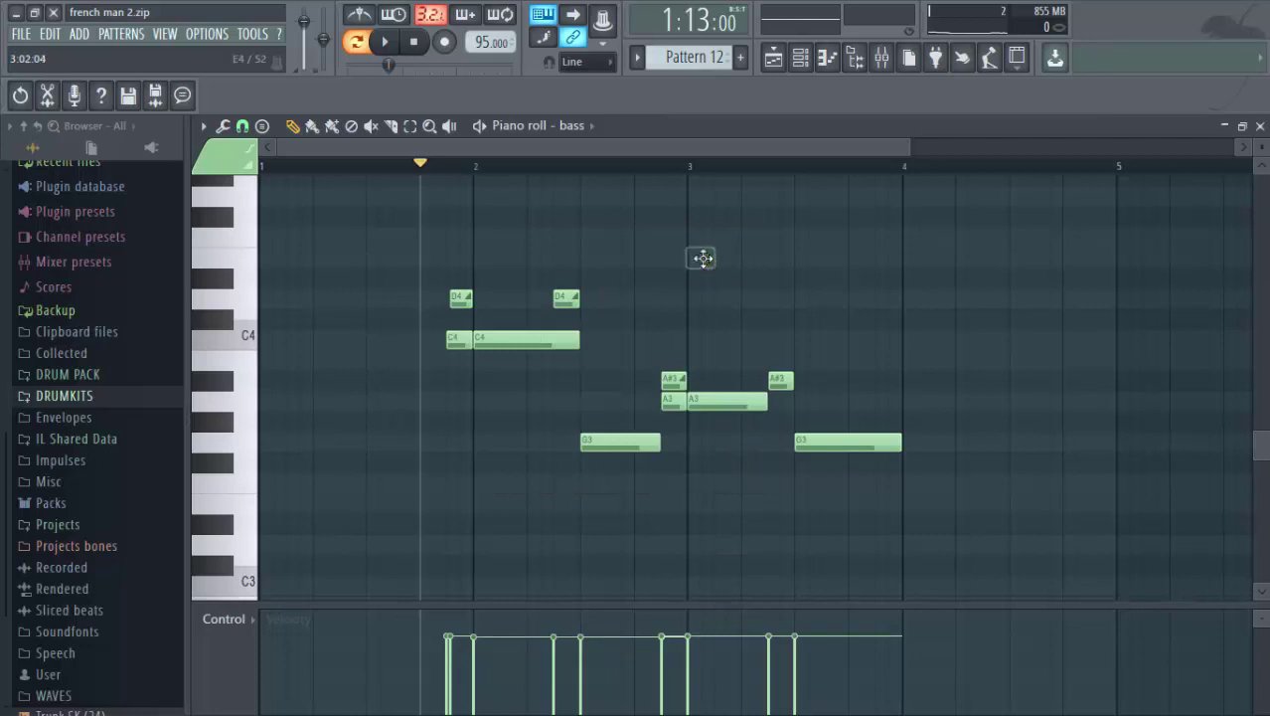
Replay the Pattern 12 bass line in the piano roll and return to the channel rack.
key(space)
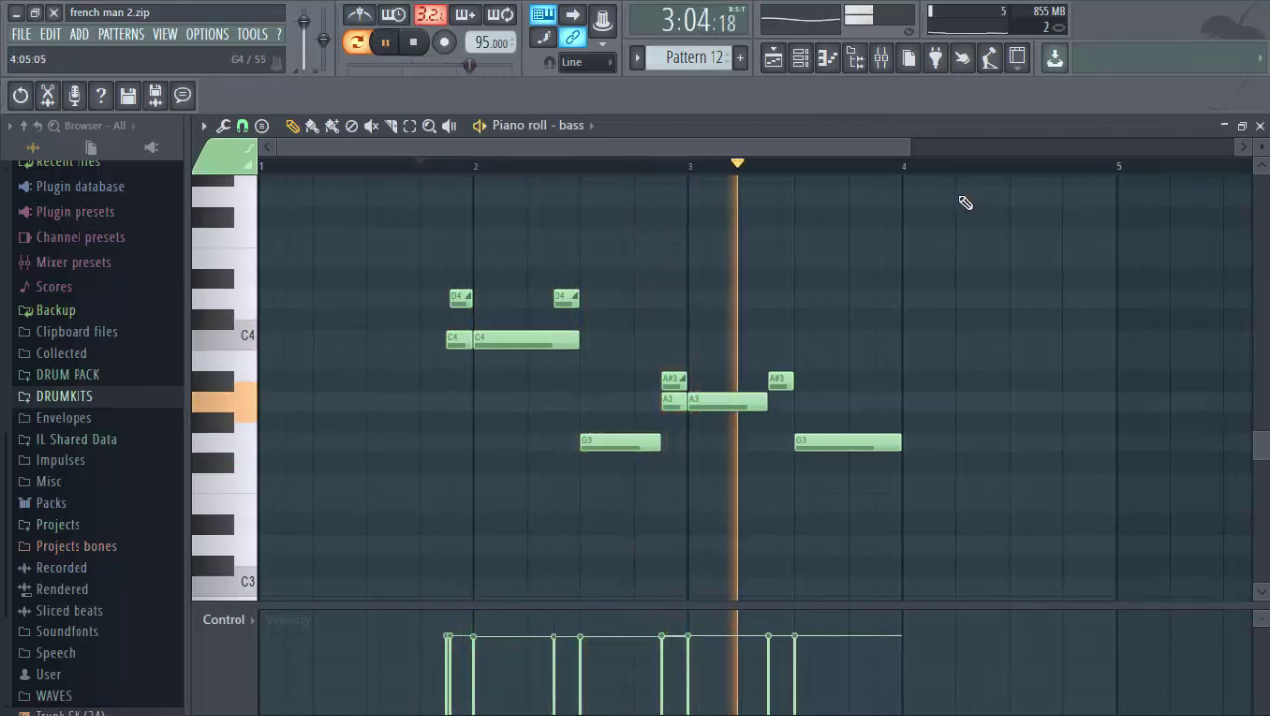
key(space)
click(800, 56)
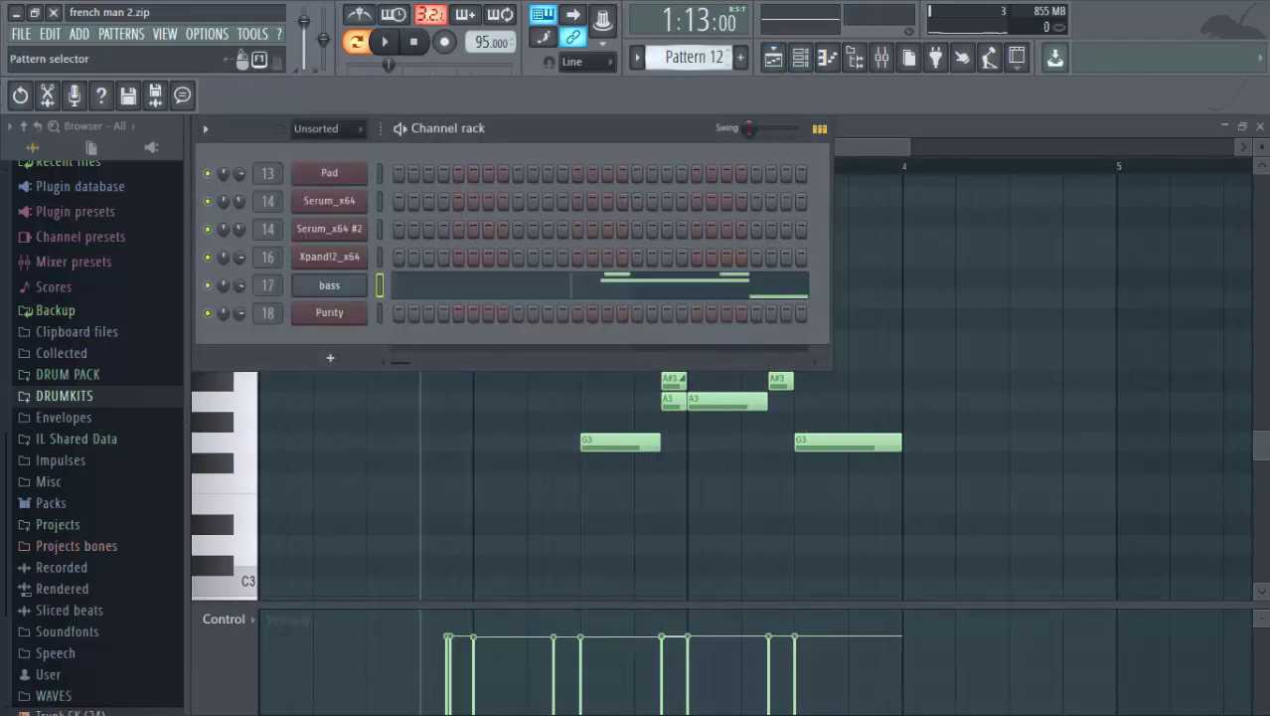
Play Pattern 13 and examine its Purity notes in the piano roll, then stop playback at the channel rack.
scroll(686, 57, down, 1)
key(space)
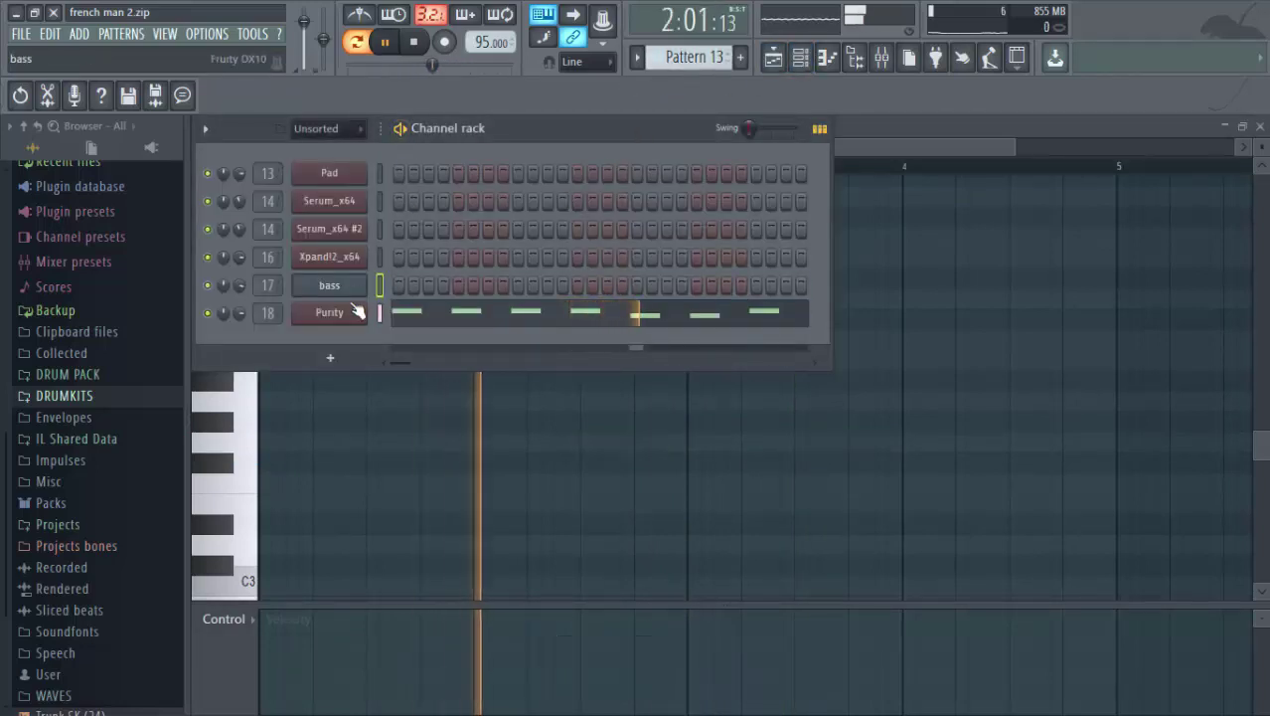
click(459, 316)
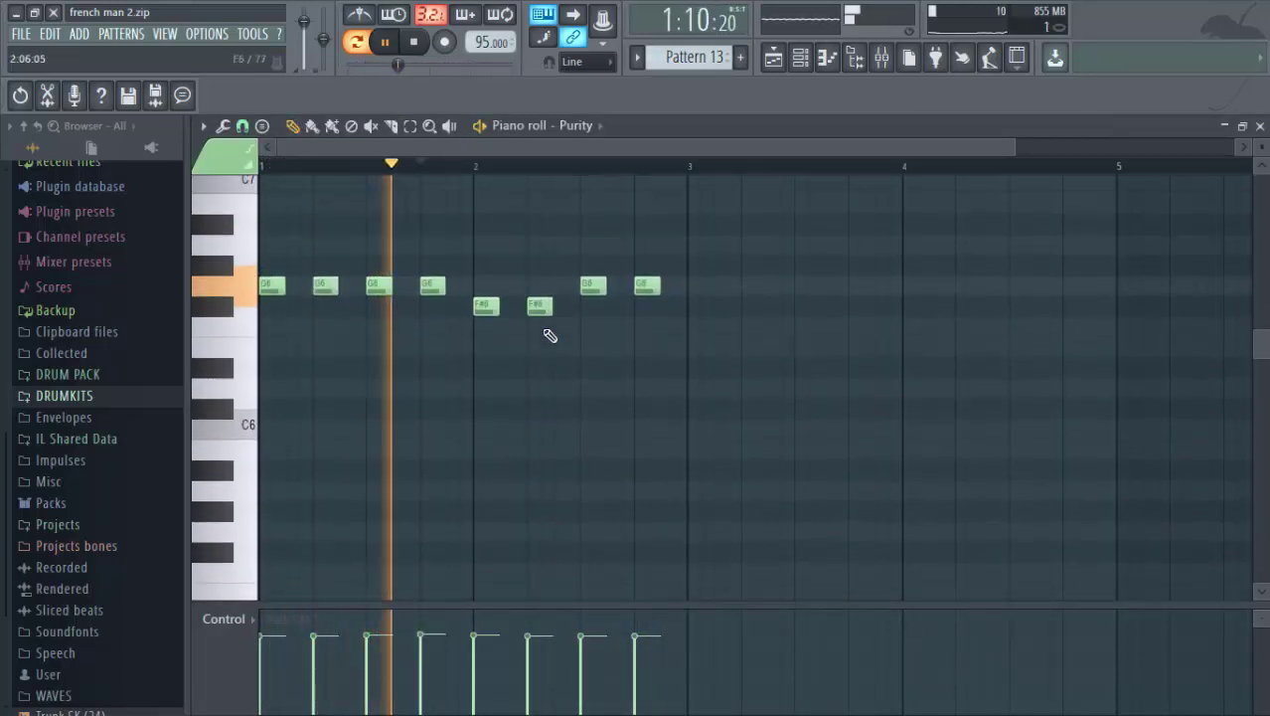
scroll(626, 343, up, 2)
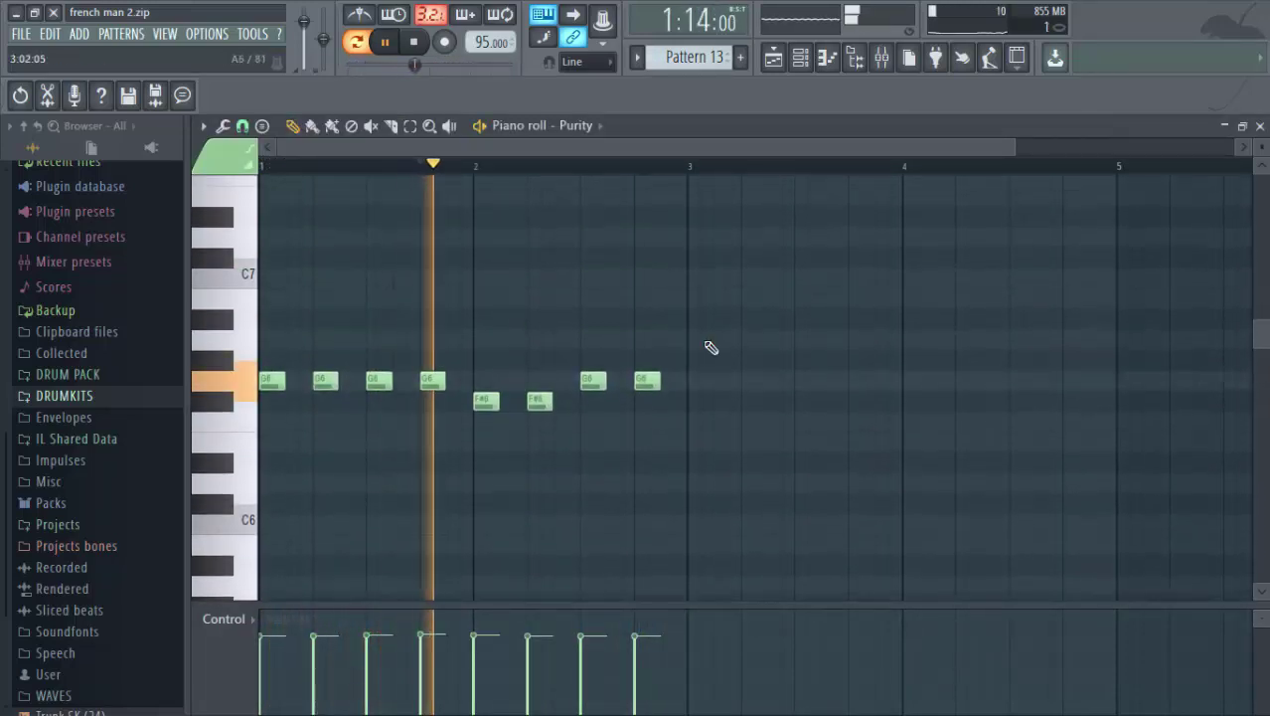
click(805, 57)
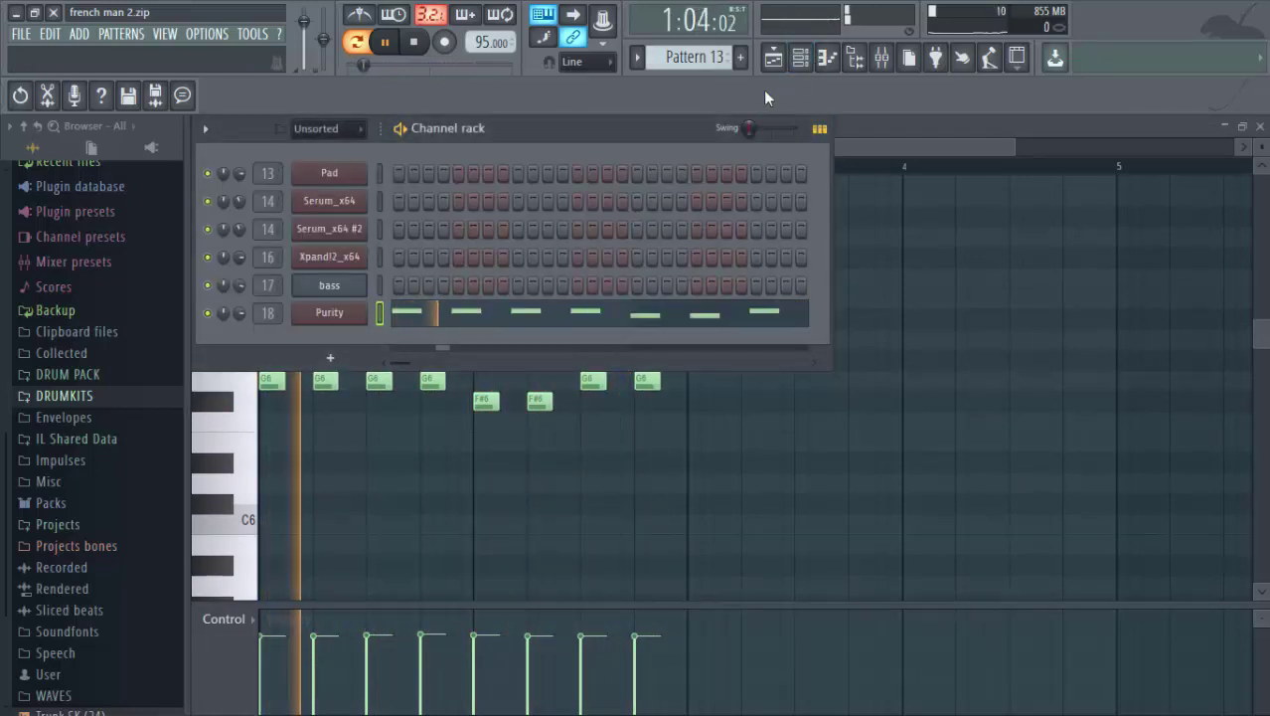
click(414, 41)
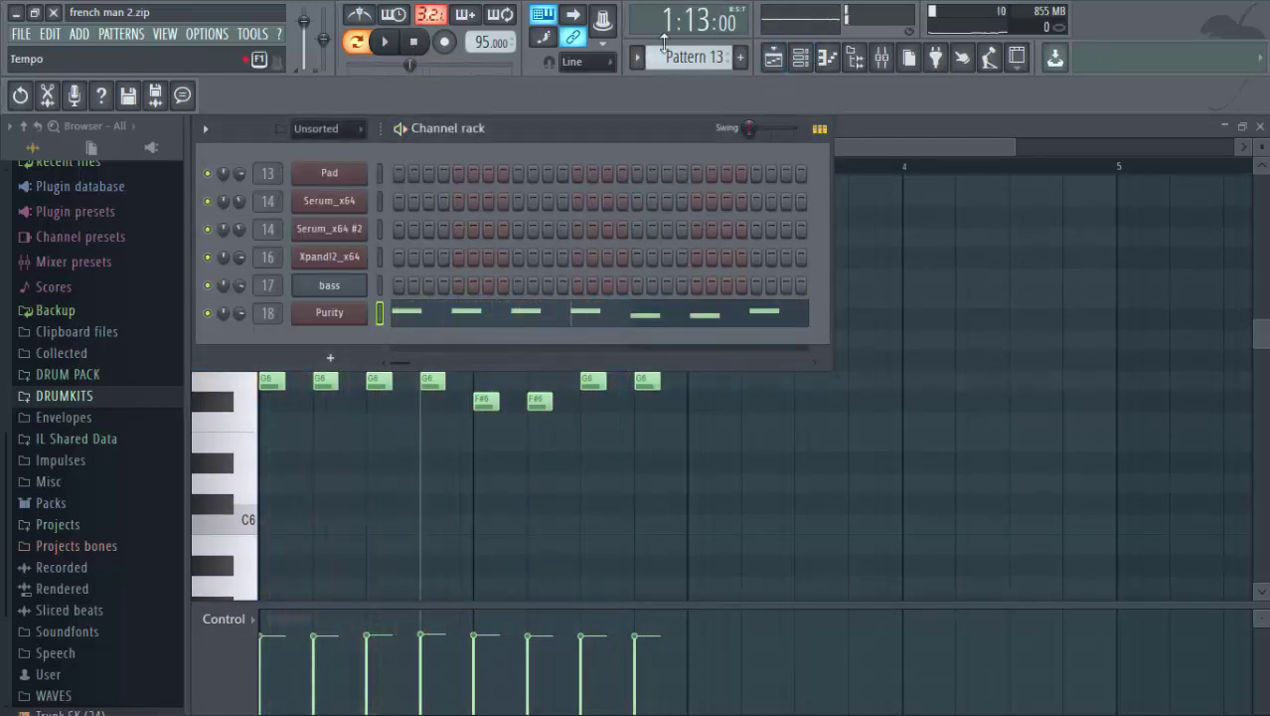
Play Pattern 14 from the start and examine its bass notes around C4 to C5 in the piano roll.
scroll(686, 57, down, 1)
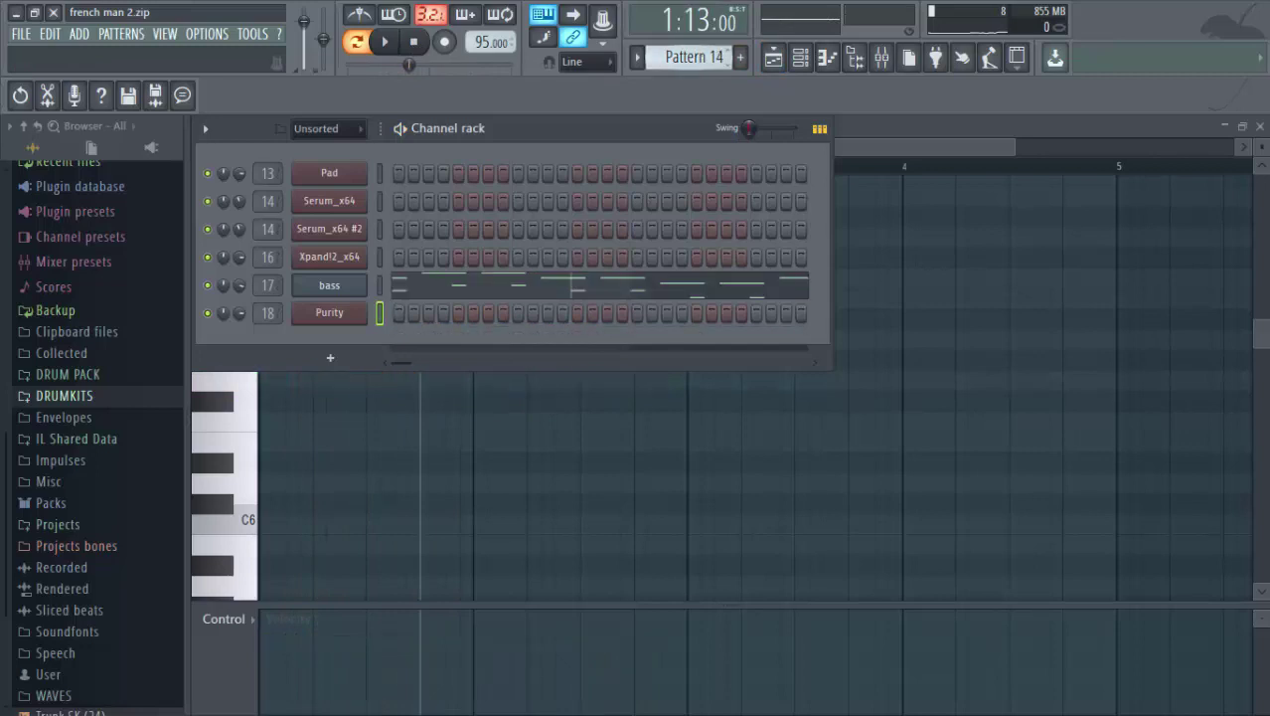
click(412, 44)
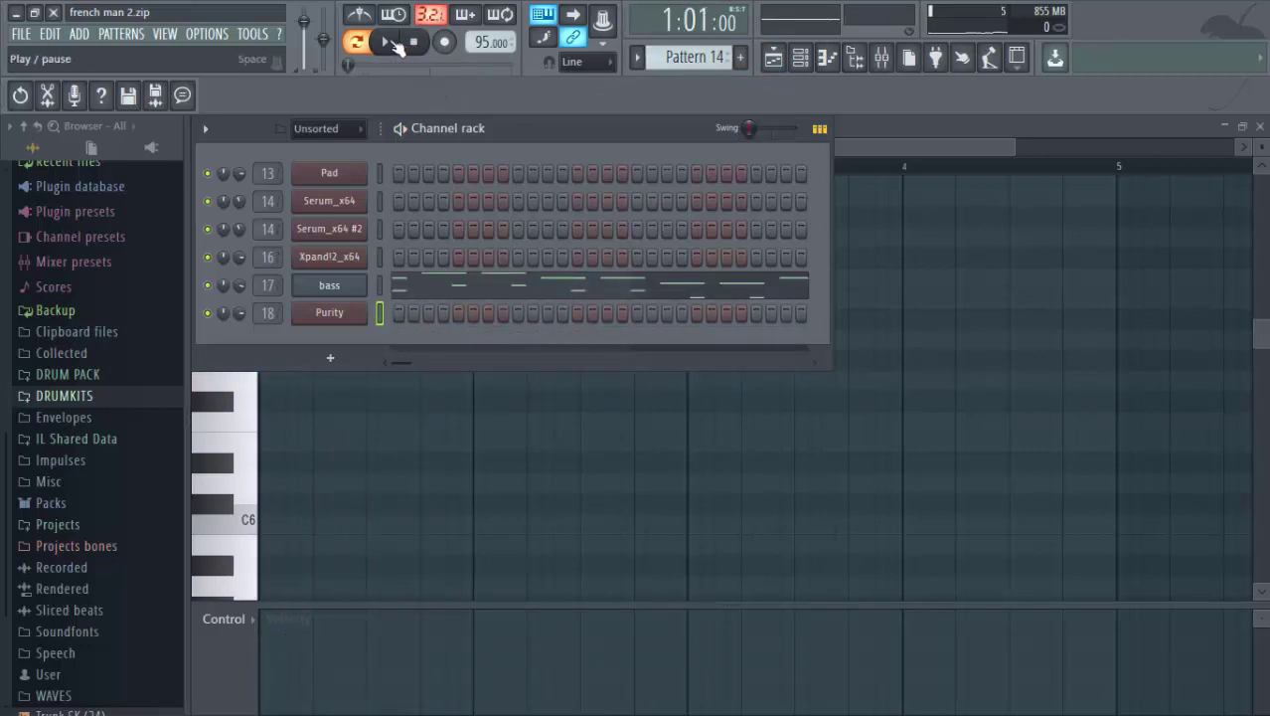
click(390, 43)
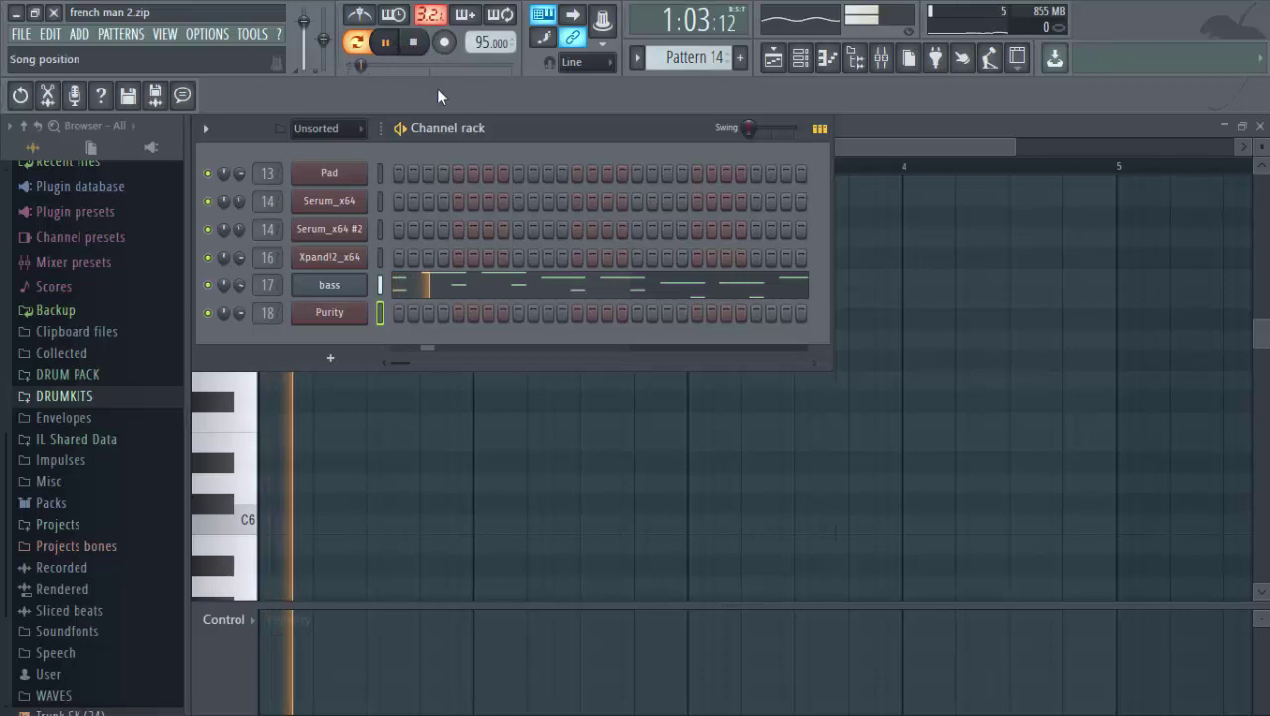
click(542, 288)
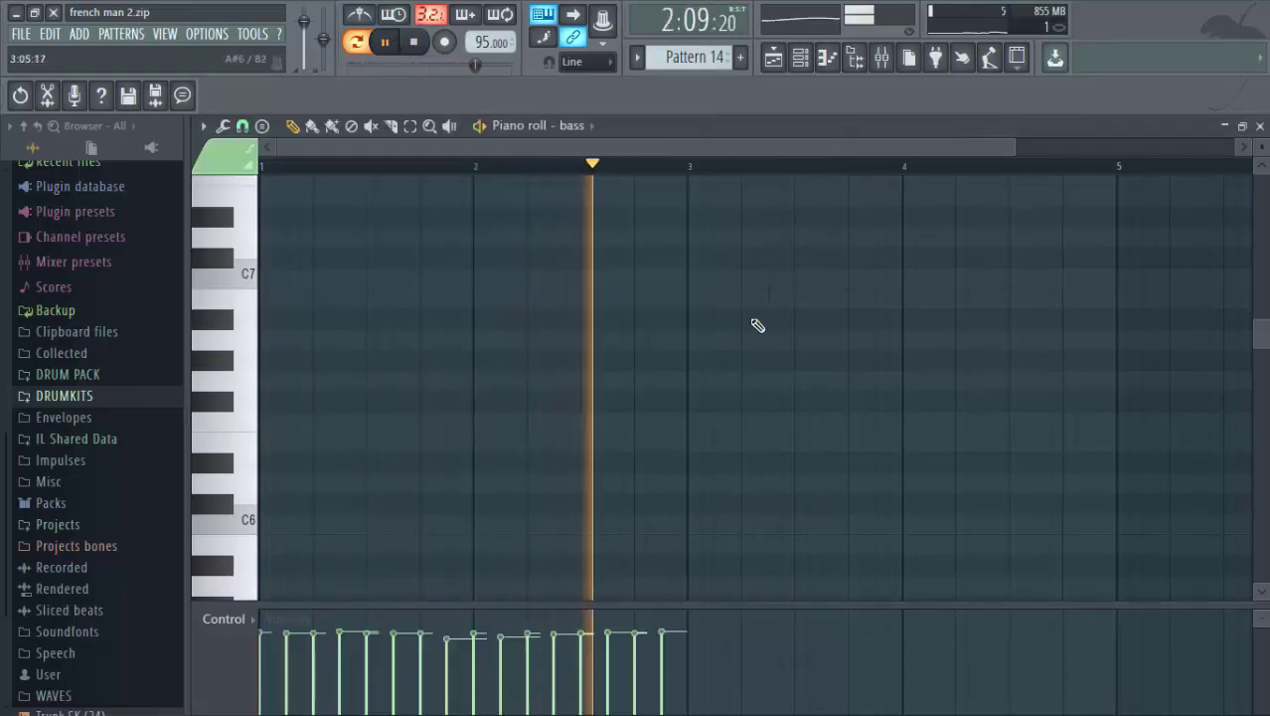
scroll(756, 325, down, 8)
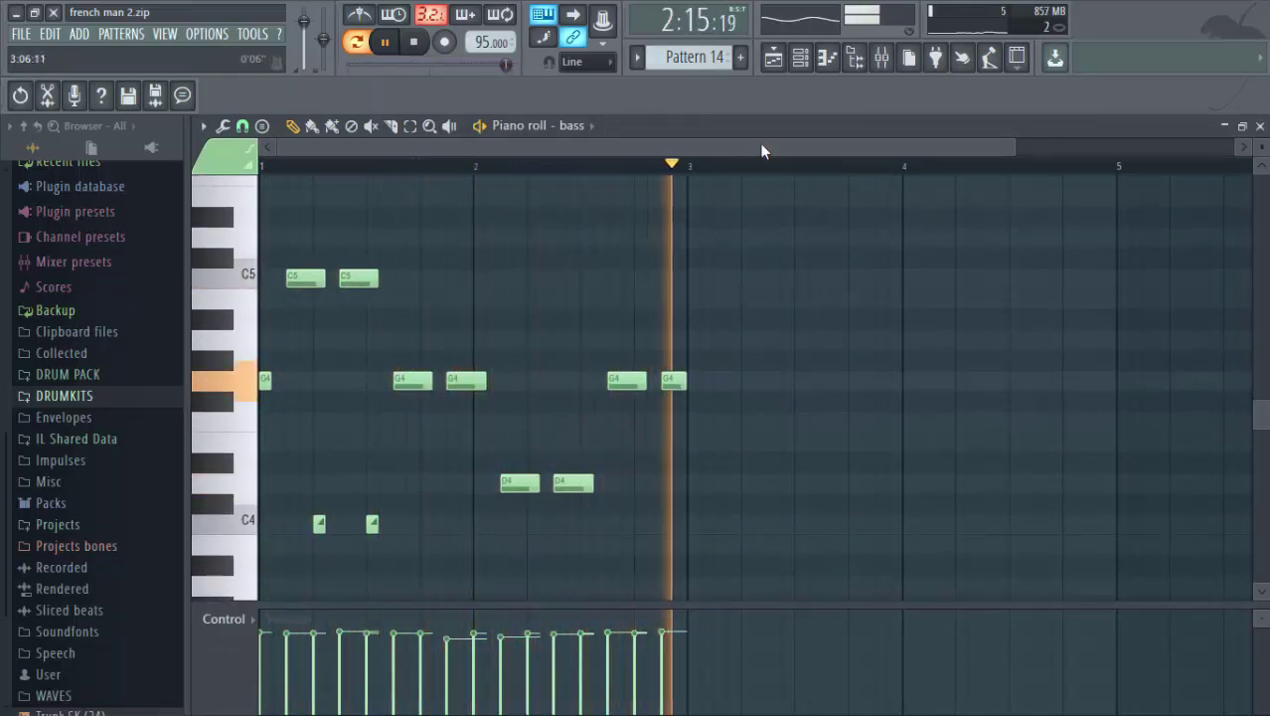
click(801, 56)
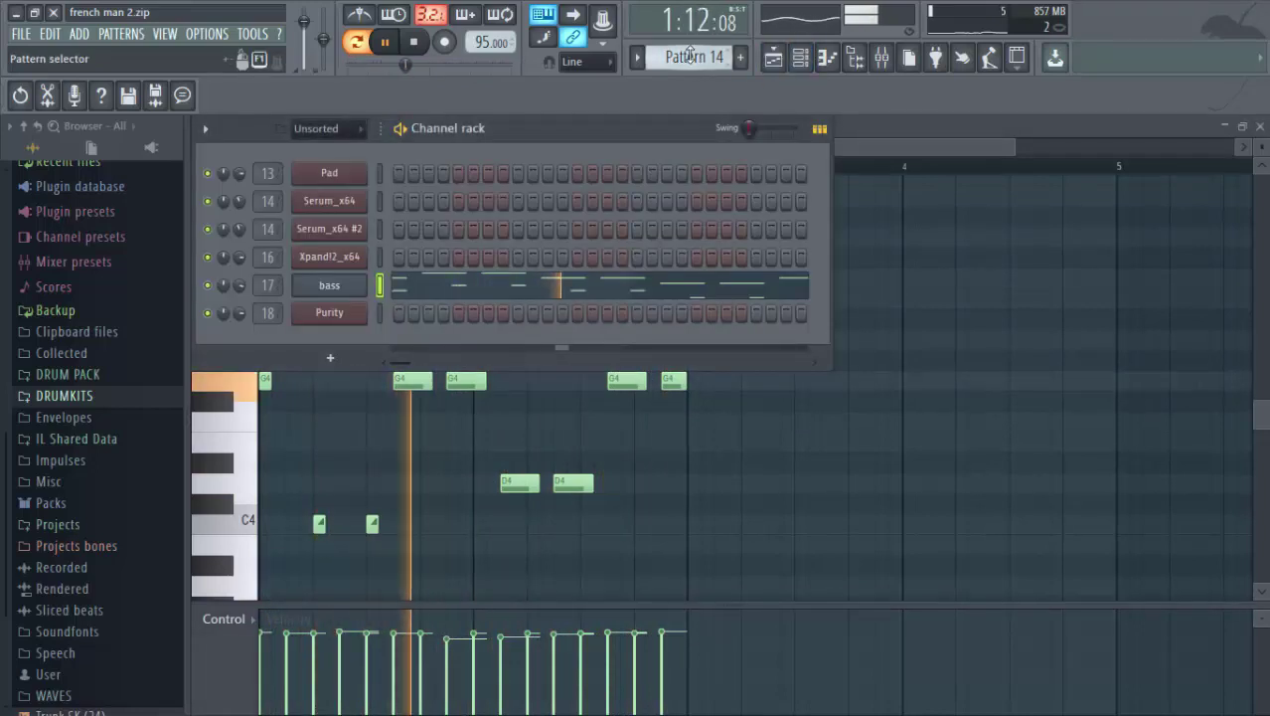
key(space)
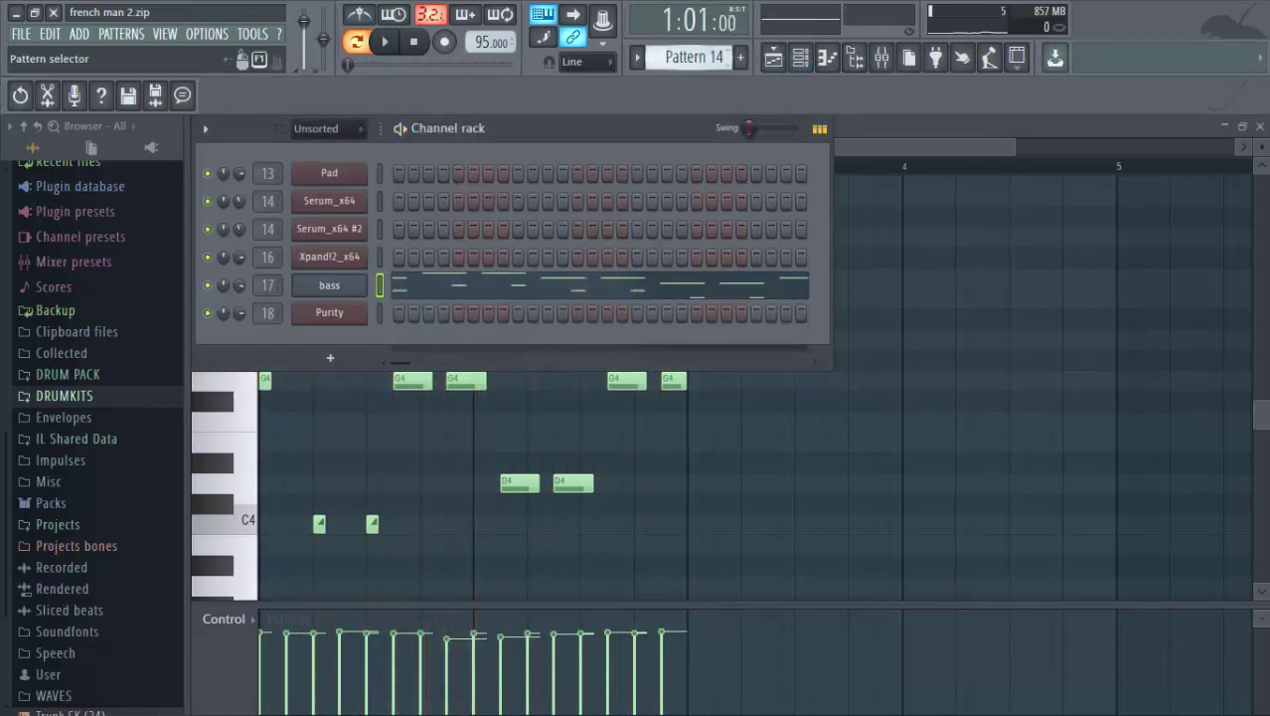
Check the patterns after Pattern 14 for remaining content and go back to Pattern 11.
scroll(694, 57, down, 1)
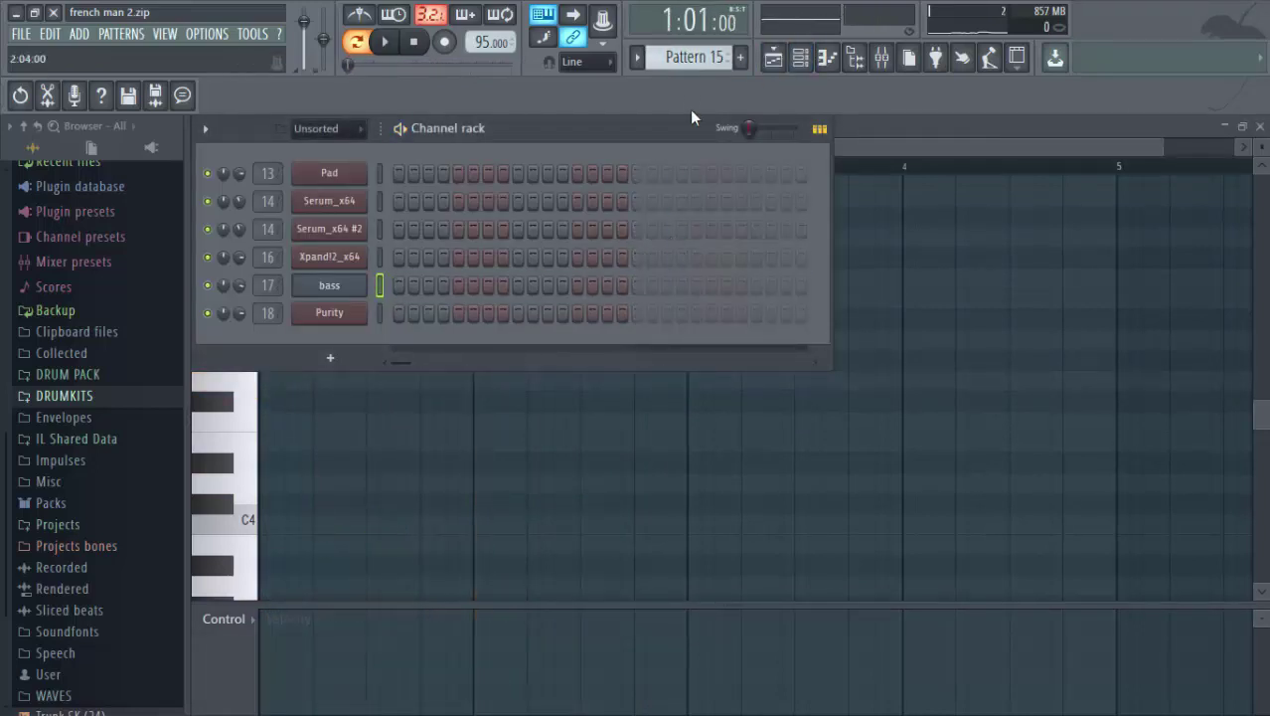
scroll(694, 57, down, 1)
scroll(694, 56, up, 4)
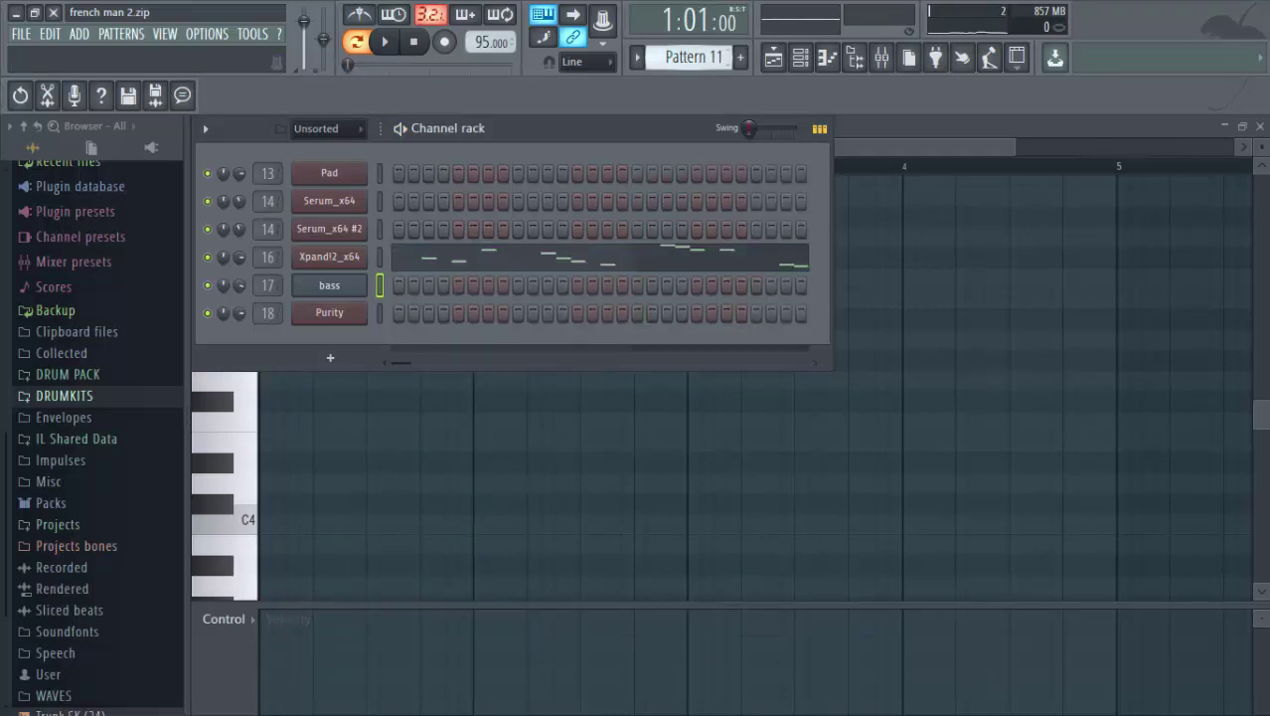
Show the full playlist arrangement and open the mixer over it.
click(772, 56)
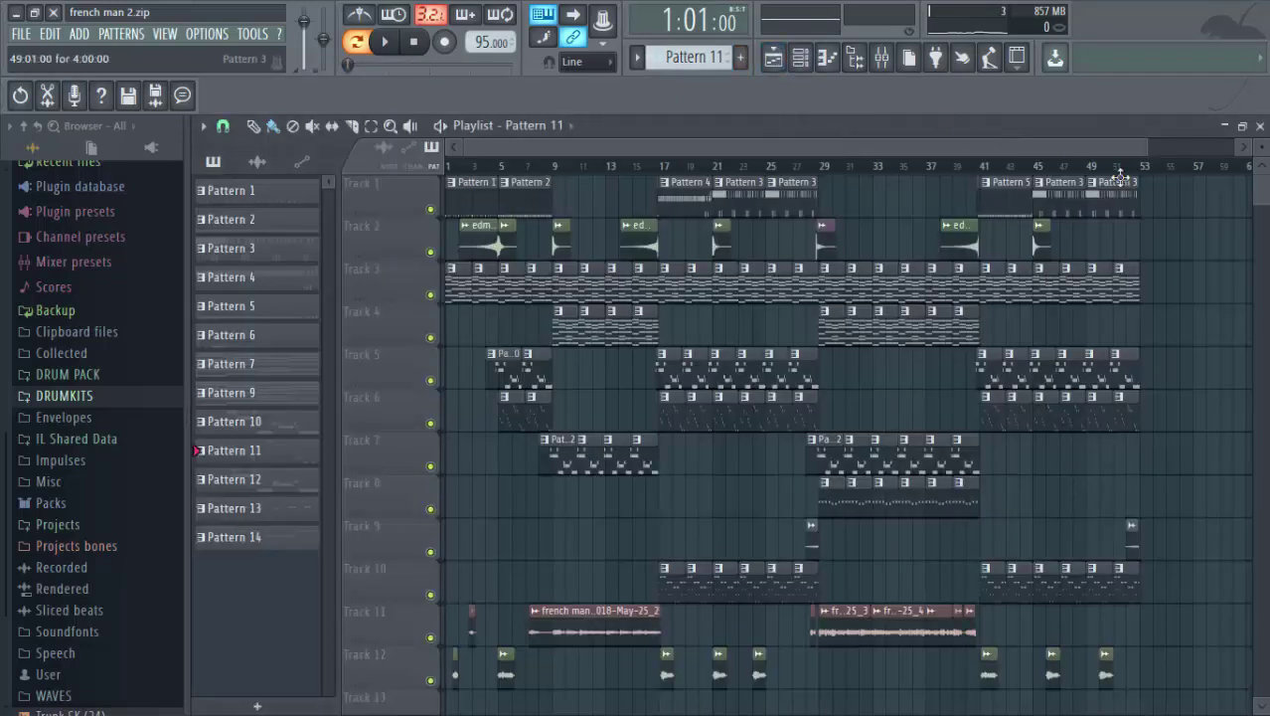
click(882, 57)
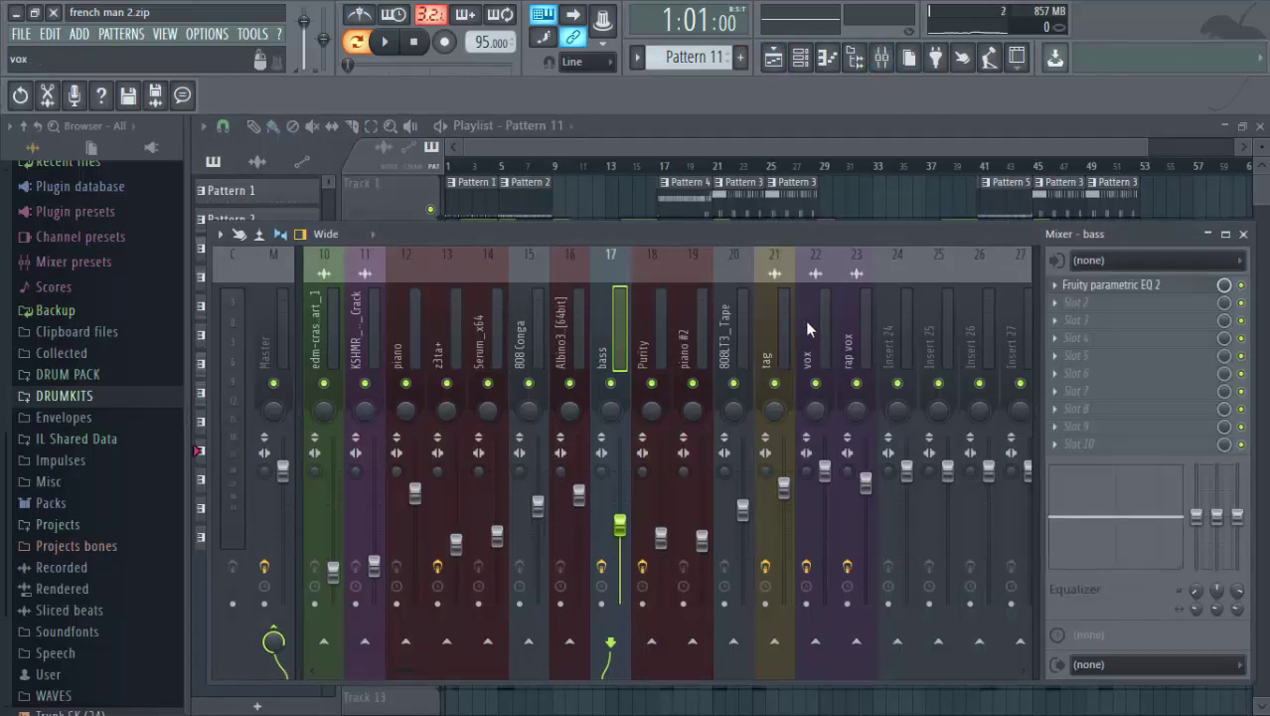
Select the vox mixer track and open its Fruity parametric EQ 2 to examine the curve over the mixer.
scroll(805, 319, down, 3)
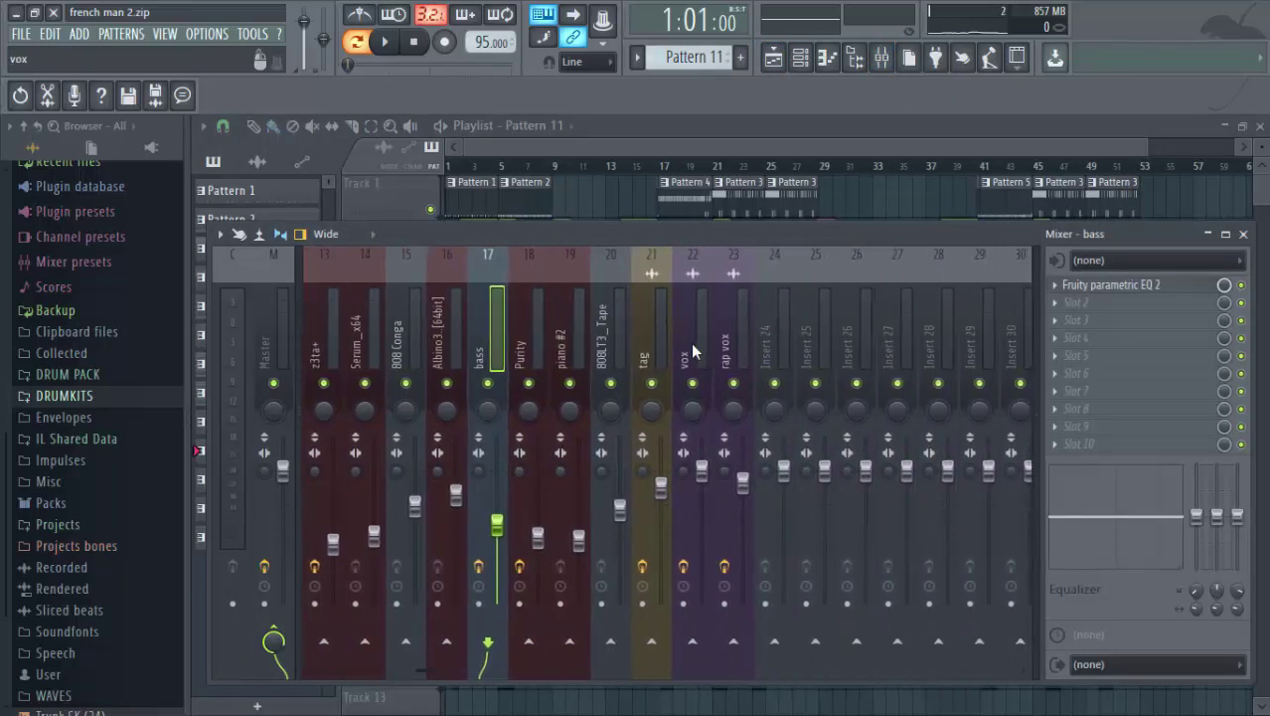
click(691, 342)
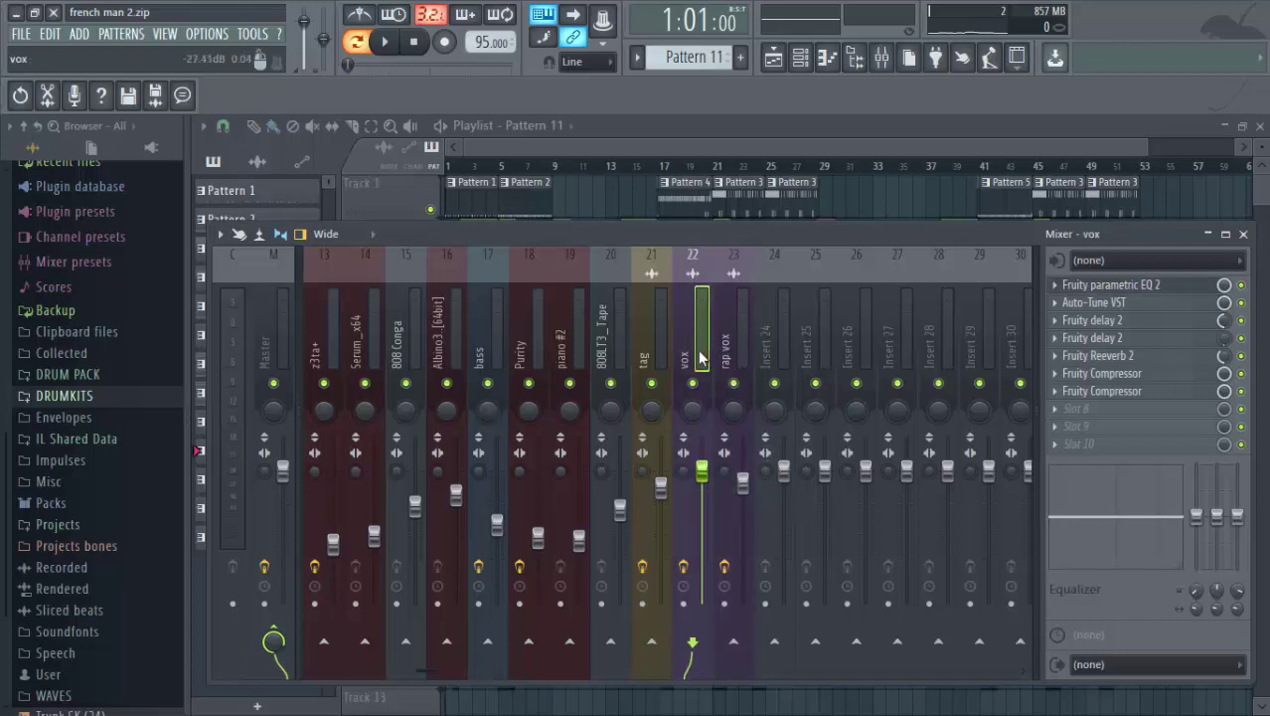
click(1101, 286)
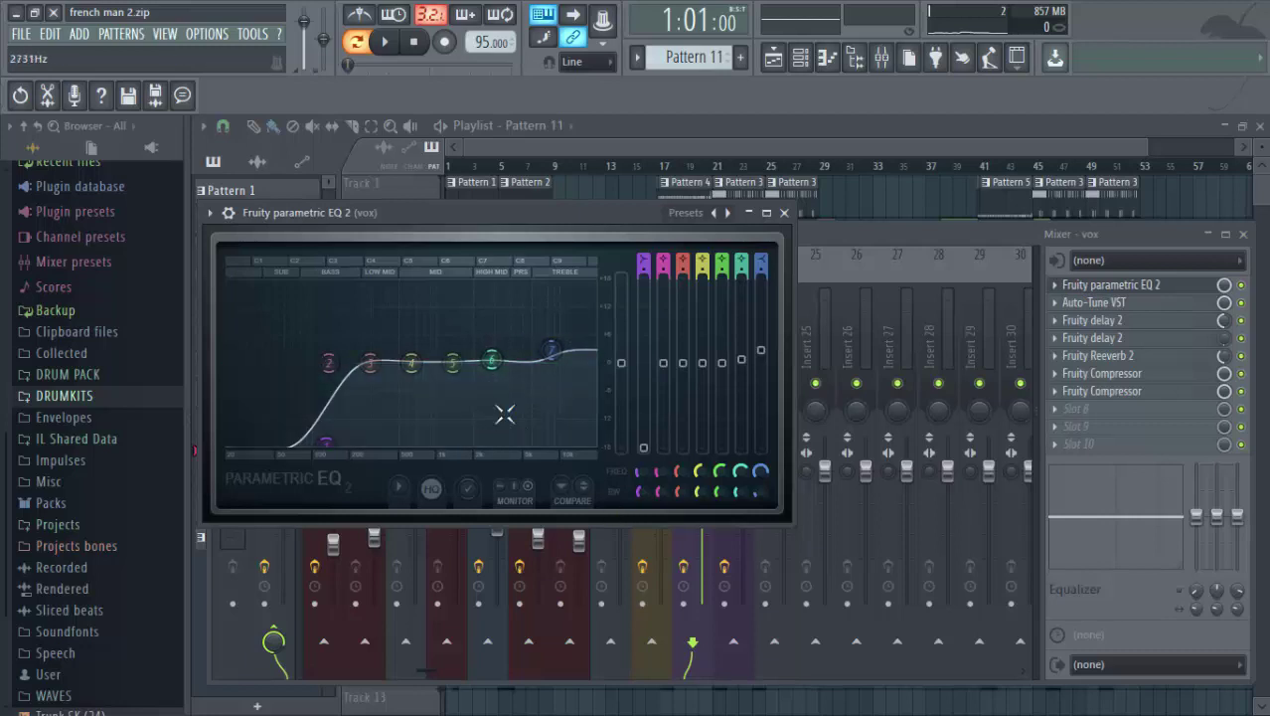
drag(523, 211, 703, 293)
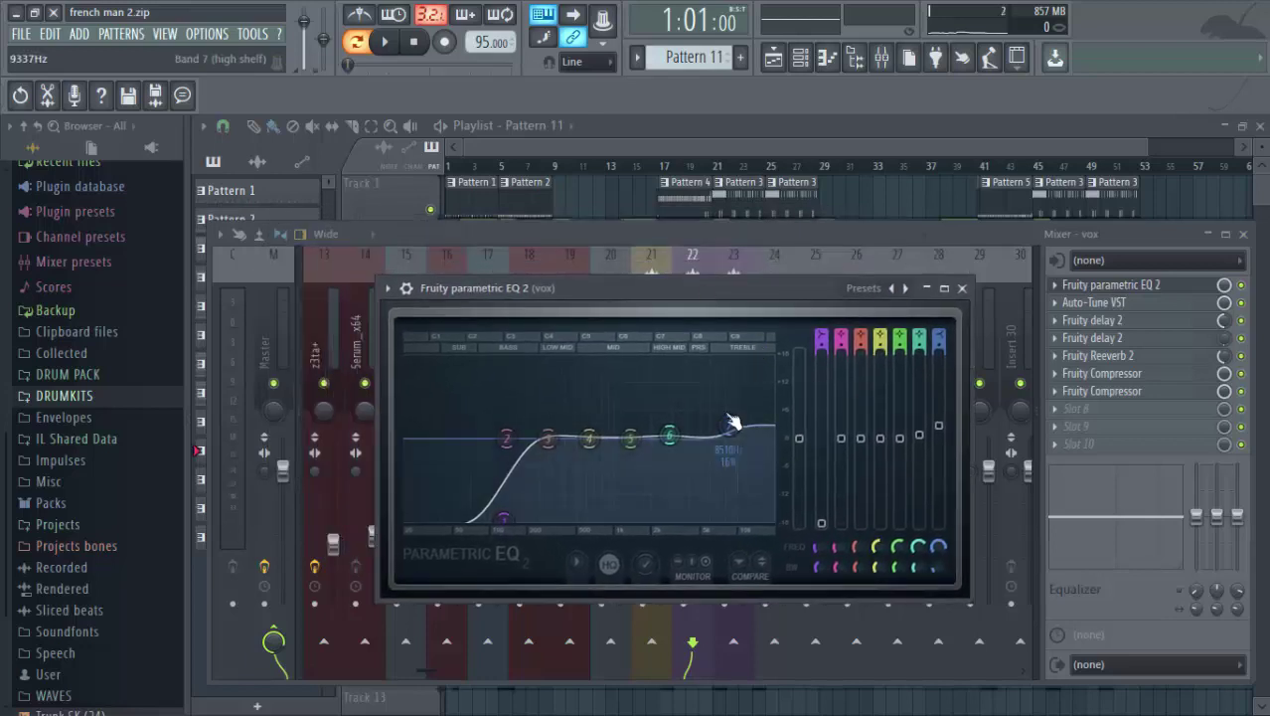
Play the song from bar 7 with the vox track soloed, watch its Fruity parametric EQ 2 spectrum, and stop playback.
click(772, 60)
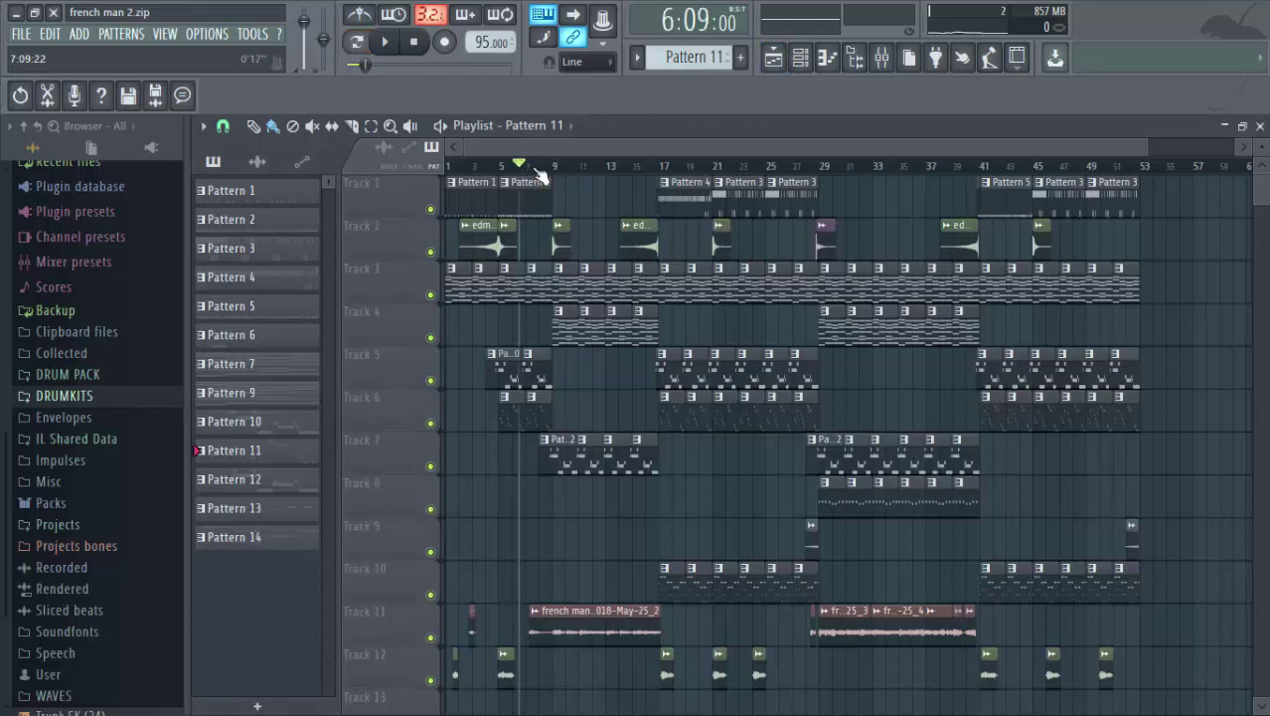
click(885, 64)
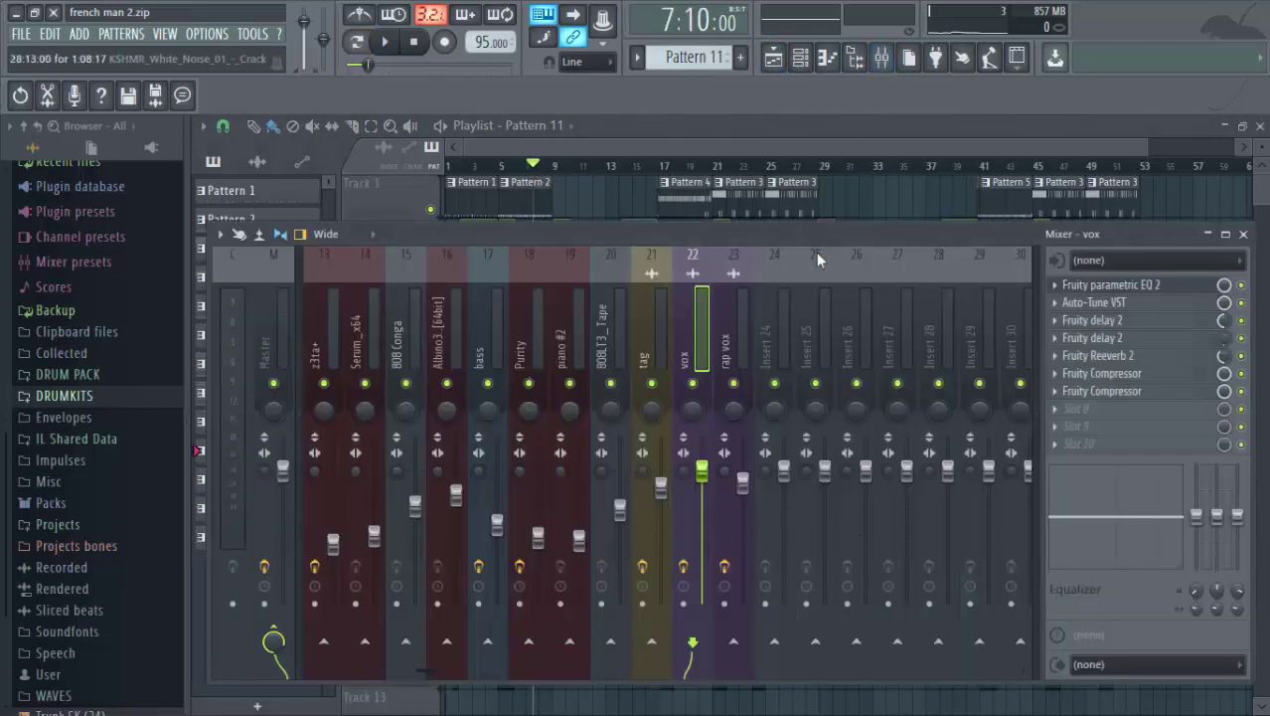
key(space)
right_click(693, 383)
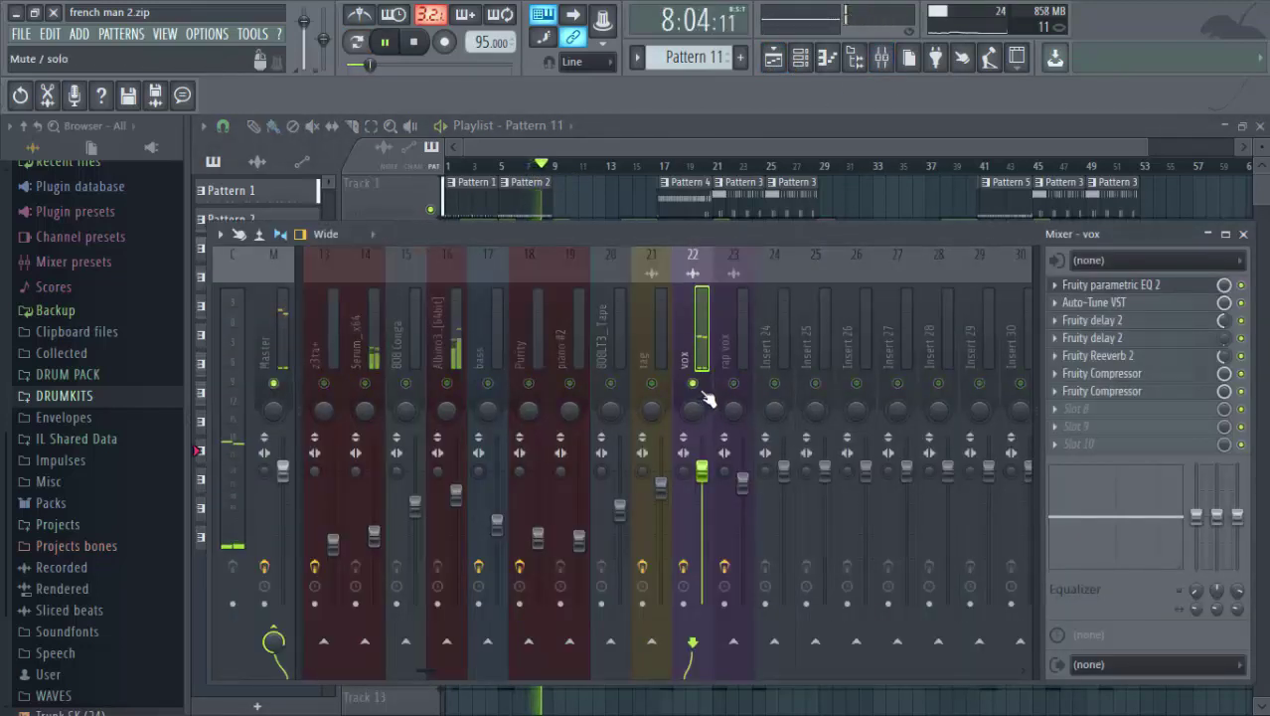
click(1104, 285)
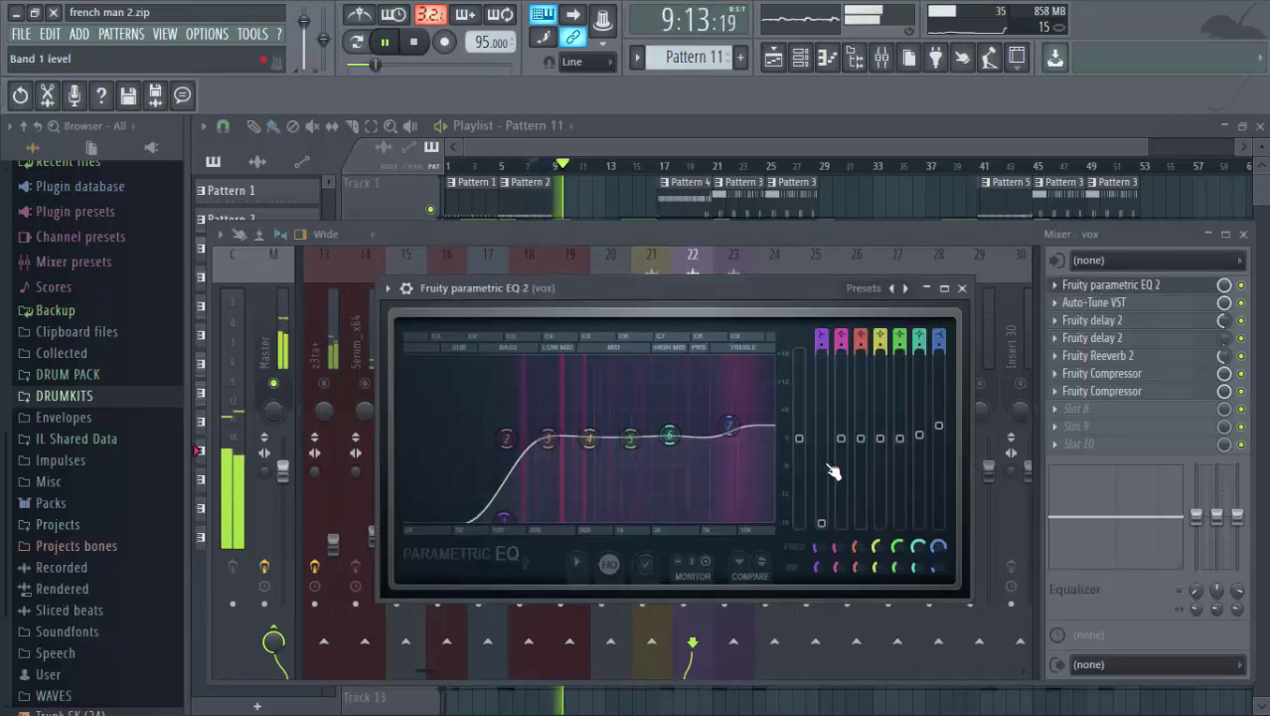
key(space)
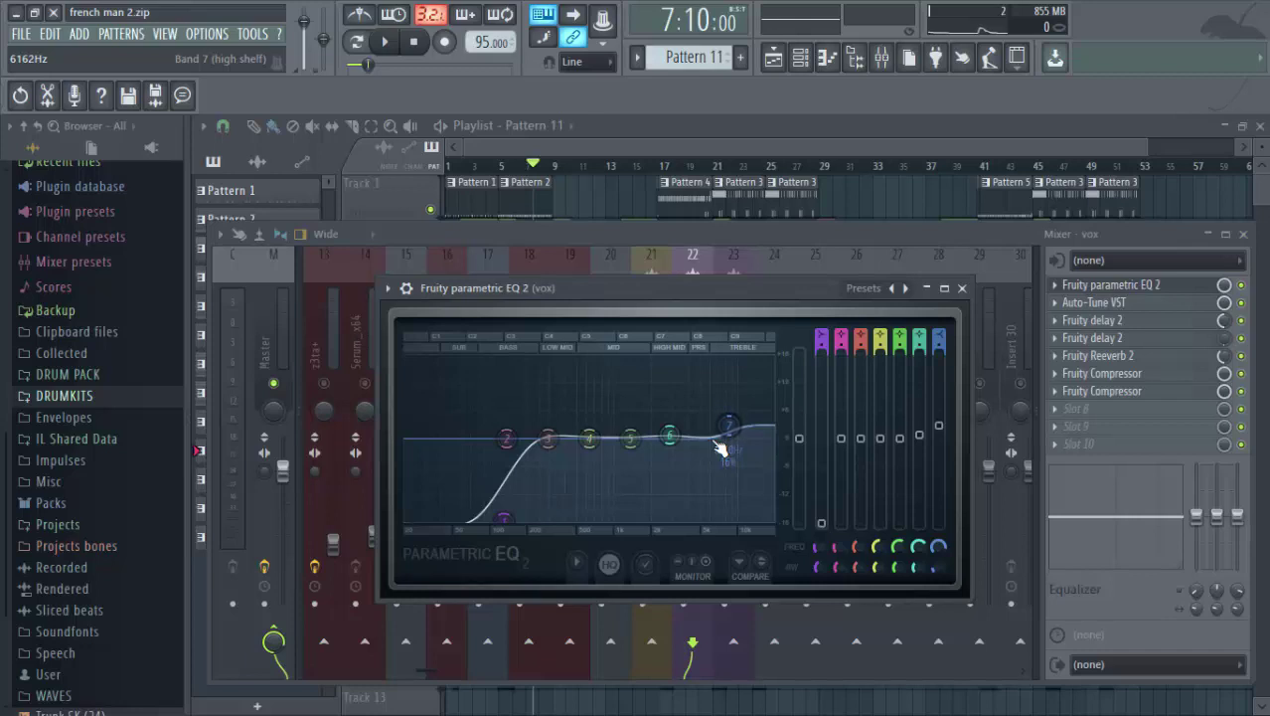
Check the playlist arrangement briefly and return to the high shelf band in the vox track's EQ.
mouse_move(726, 449)
mouse_down()
mouse_move(760, 433)
mouse_move(727, 457)
mouse_up()
click(776, 59)
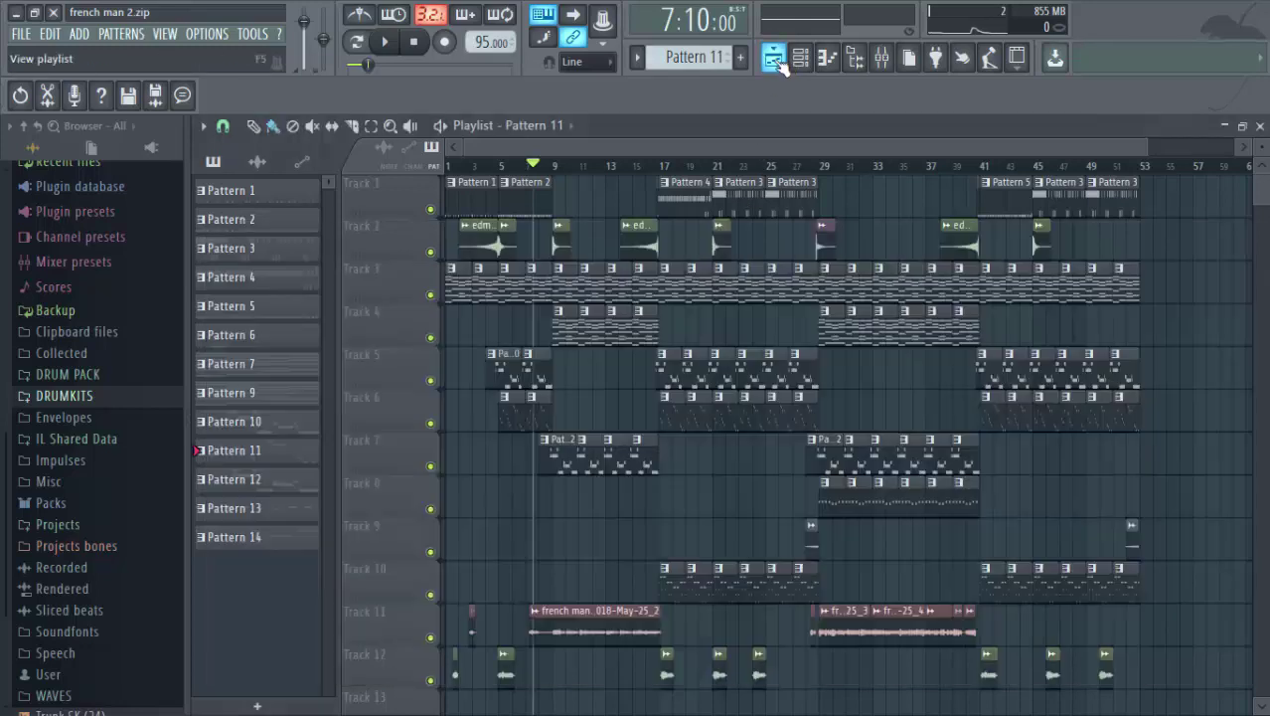
click(774, 59)
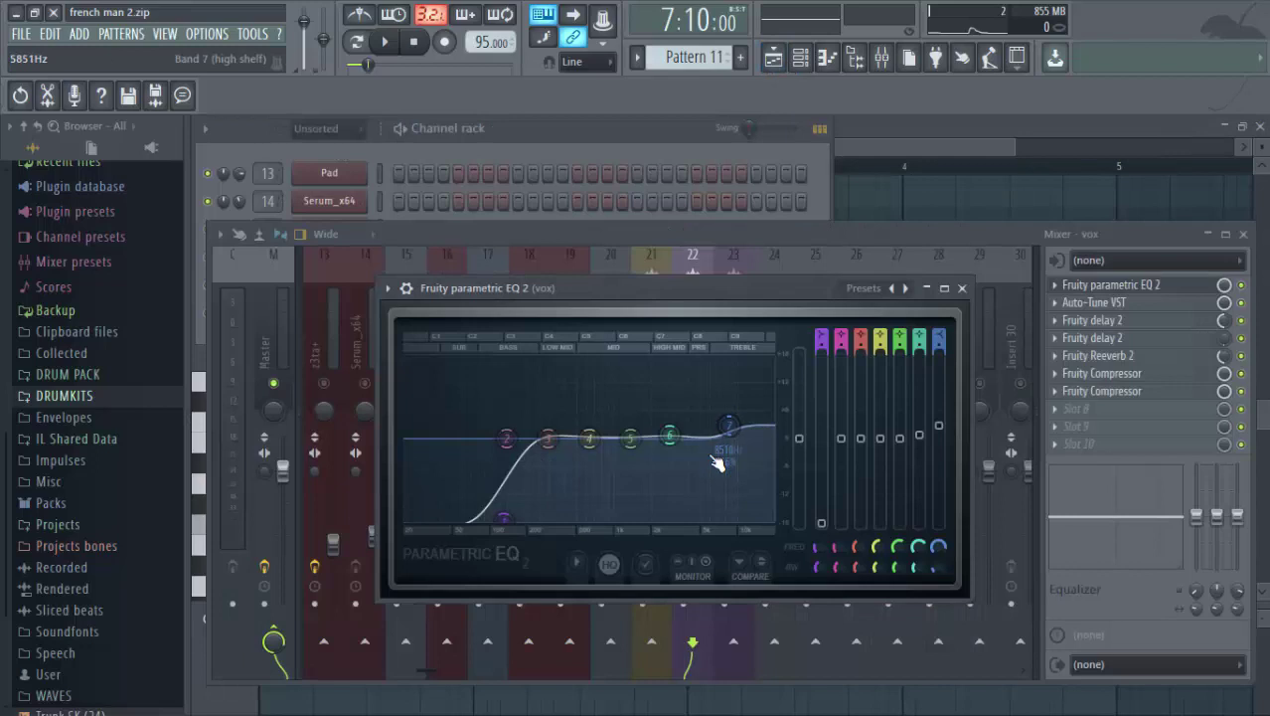